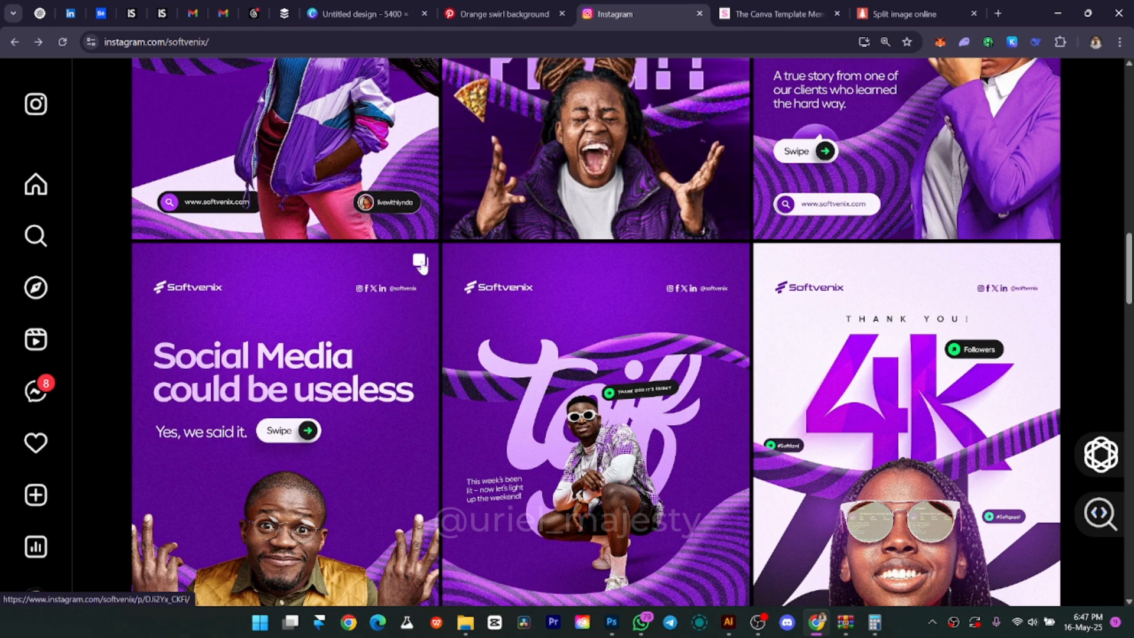
# - Look through the slides of Softvenix's "The Cheap Service that Cost More!" carousel post and close it
pyautogui.scroll(4, 466, 272)
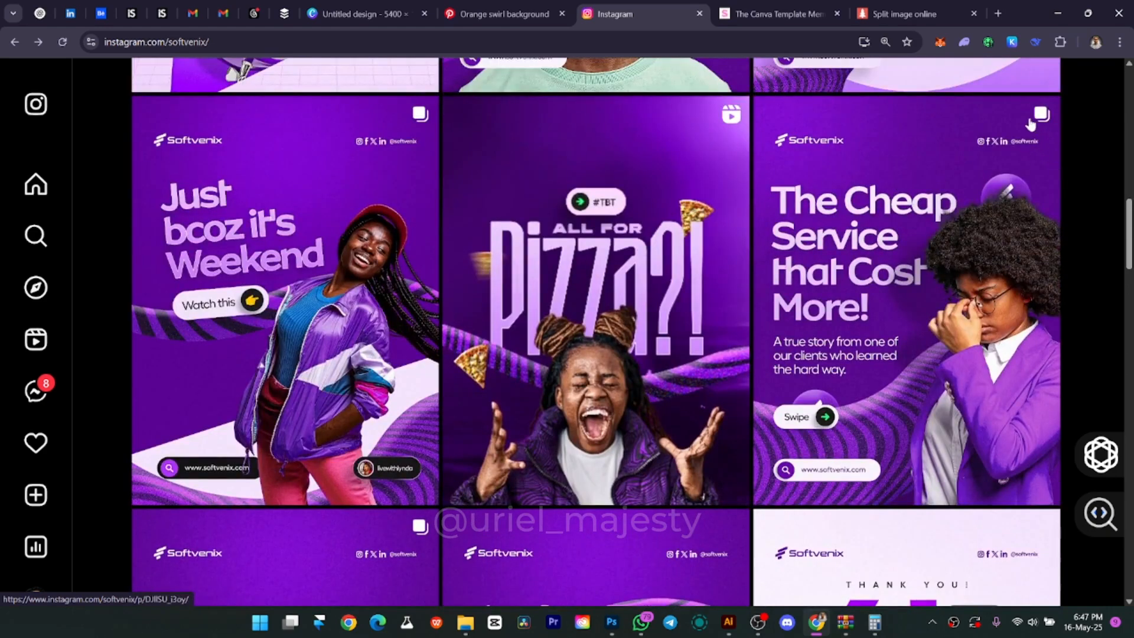
pyautogui.click(848, 293)
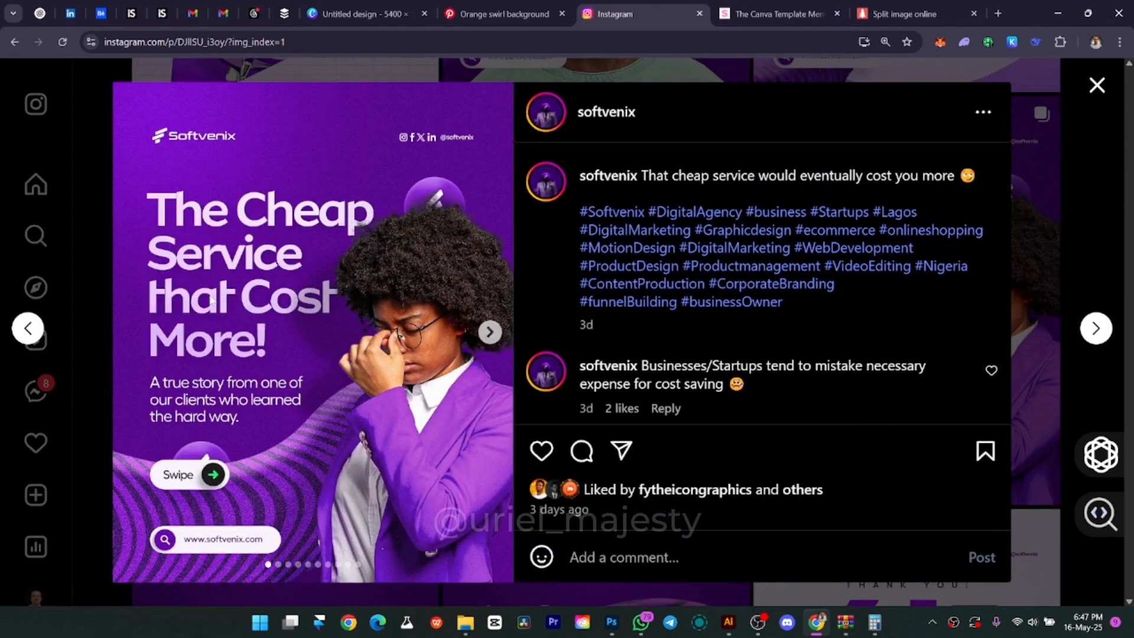
pyautogui.click(490, 332)
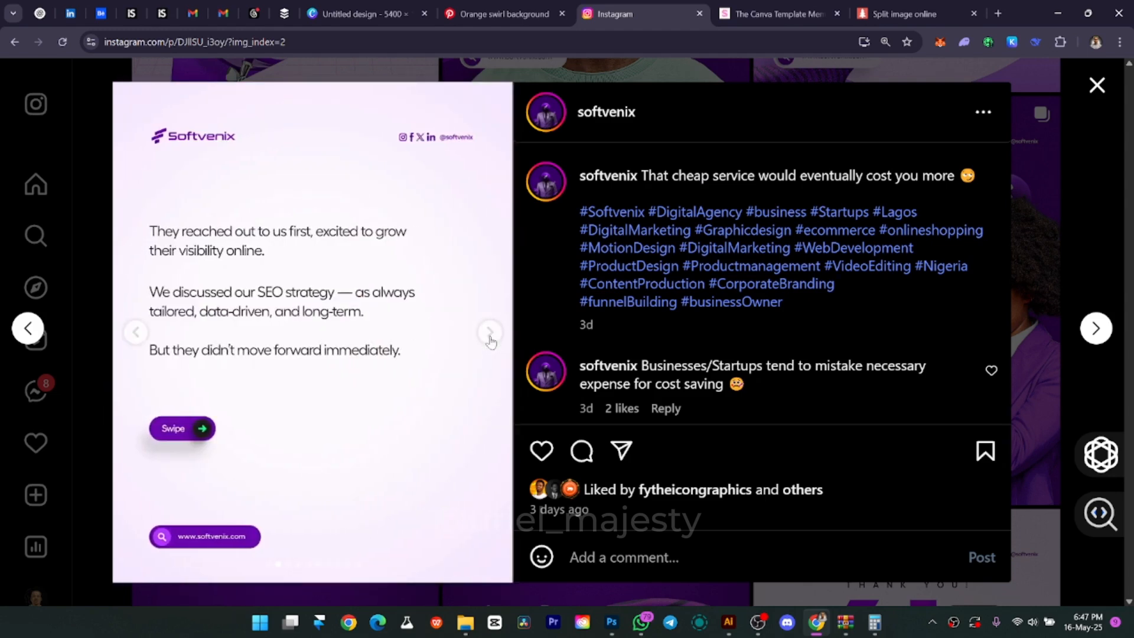
pyautogui.click(489, 333)
pyautogui.click(490, 333)
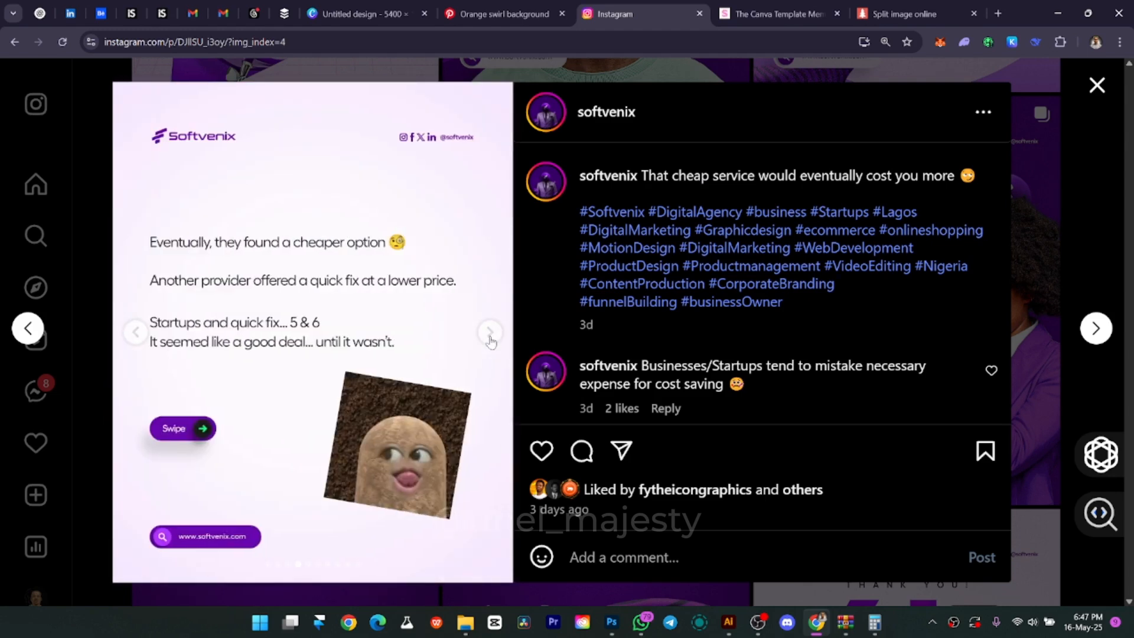
pyautogui.click(490, 333)
pyautogui.click(489, 334)
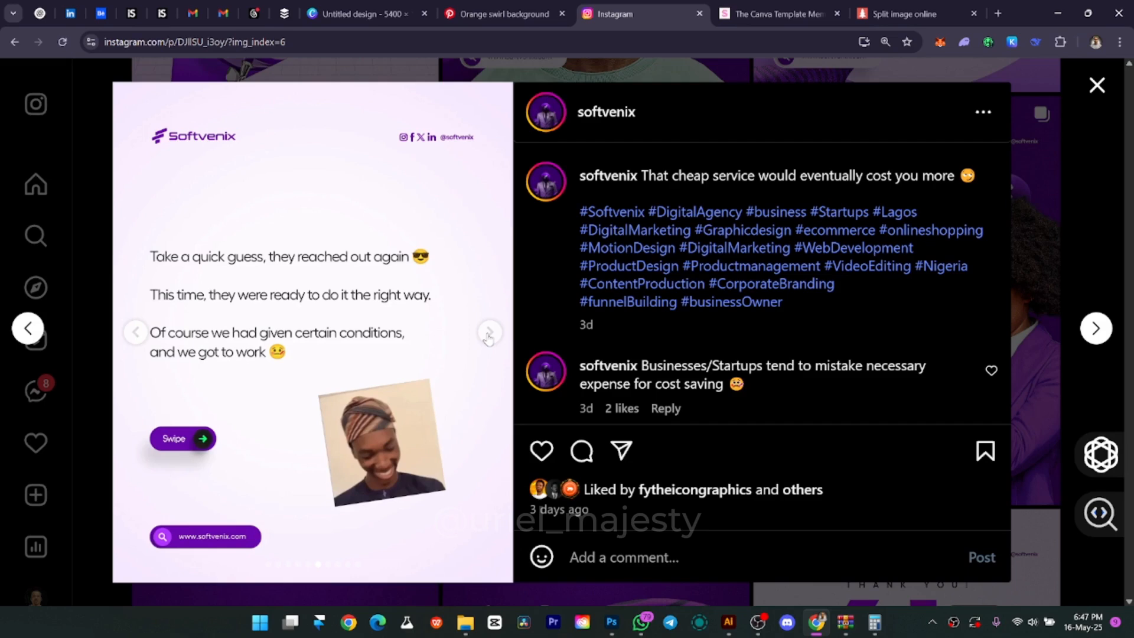
pyautogui.click(489, 333)
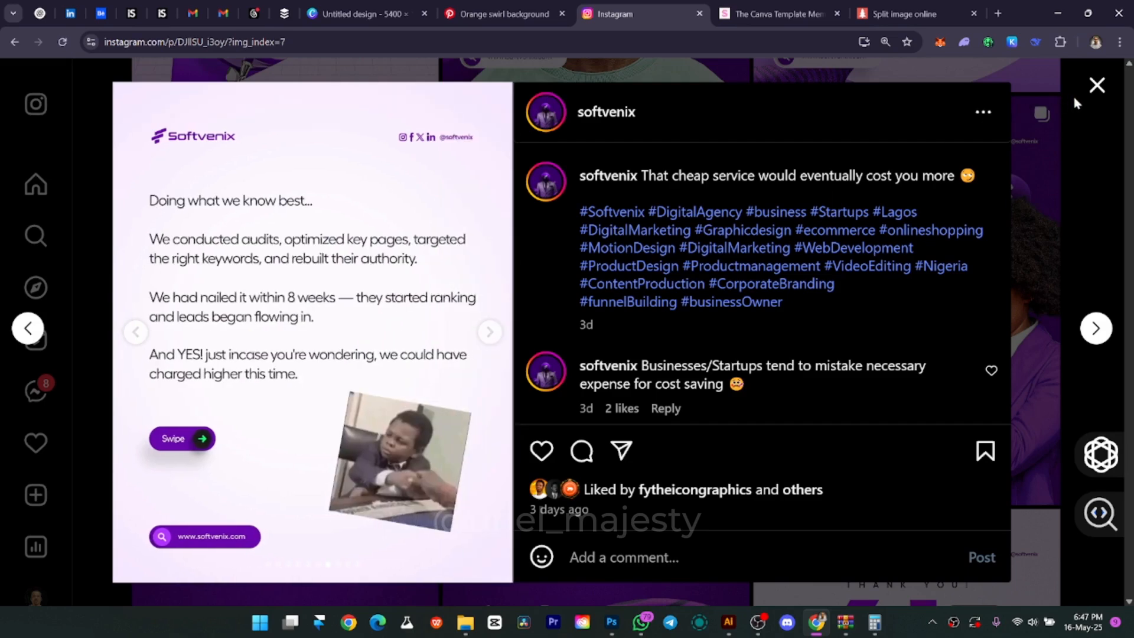
pyautogui.click(1097, 84)
# - View the first three slides of the "Social Media could be useless" carousel post and close it
pyautogui.scroll(-5, 821, 319)
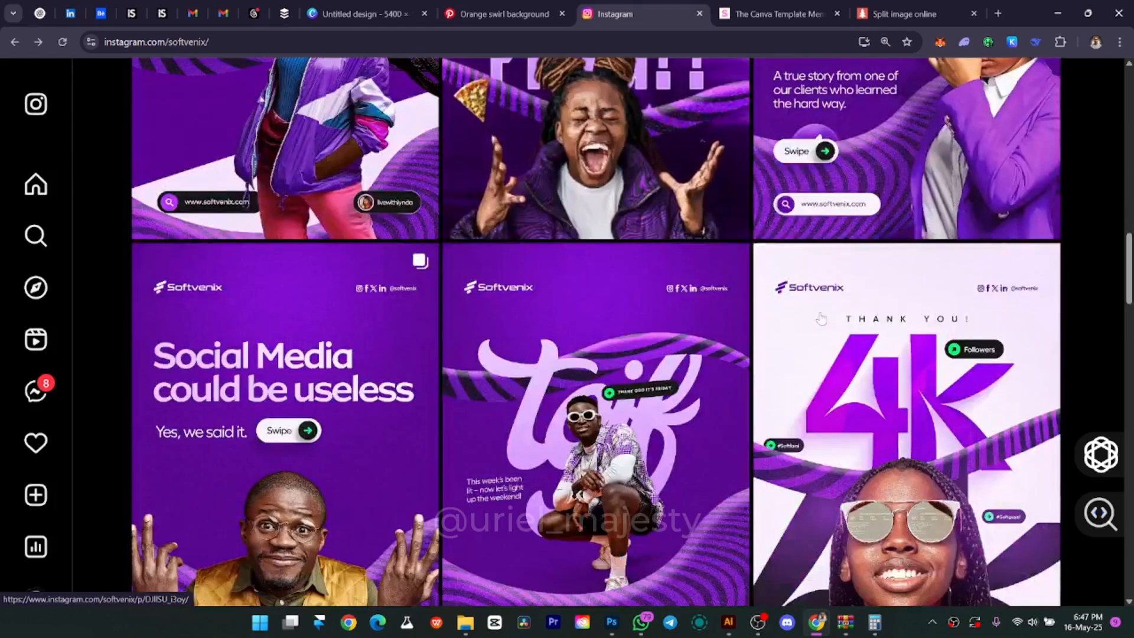
pyautogui.scroll(-1, 818, 322)
pyautogui.scroll(1, 476, 334)
pyautogui.click(350, 344)
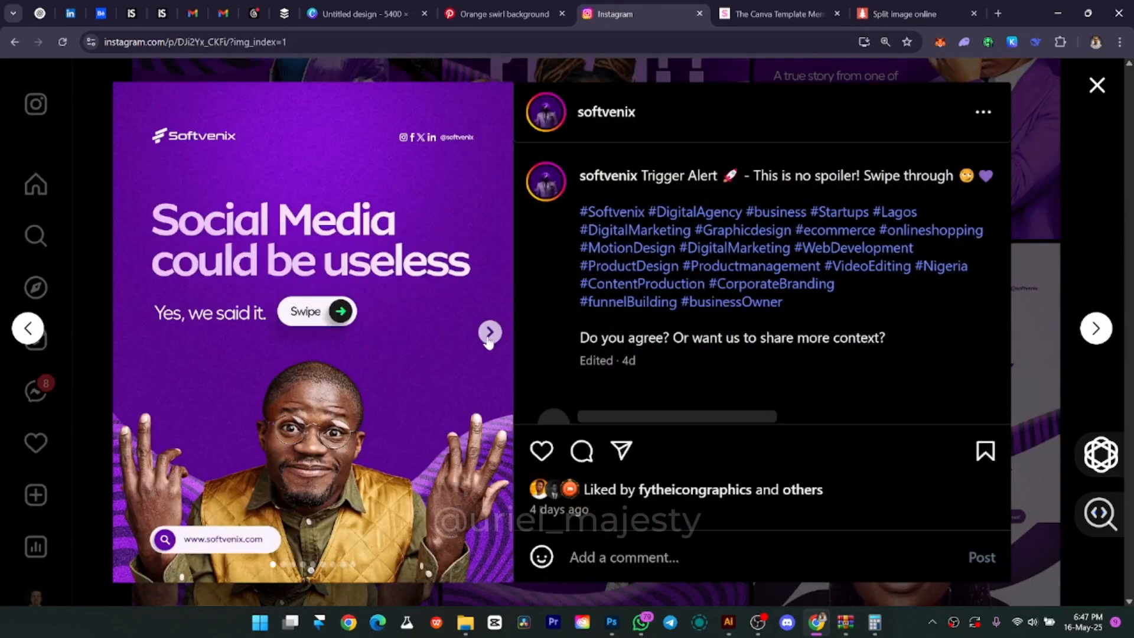
pyautogui.click(489, 333)
pyautogui.click(489, 333)
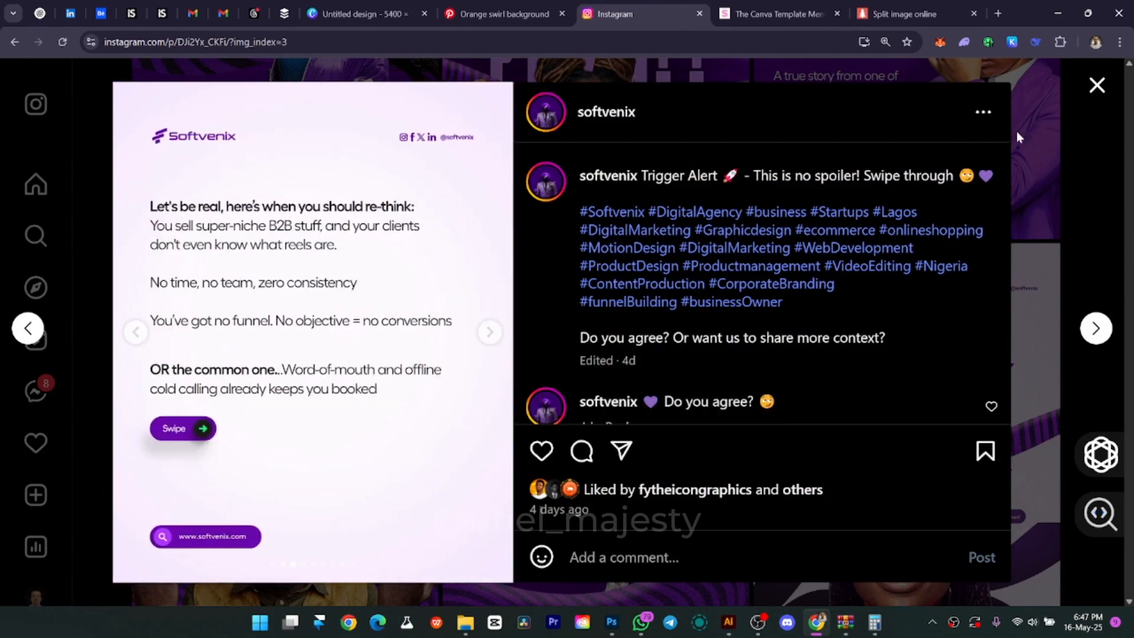
pyautogui.click(1097, 85)
# - View the first two slides of the "How to Almost Ruin Your Business" carousel post and close it
pyautogui.scroll(-7, 597, 330)
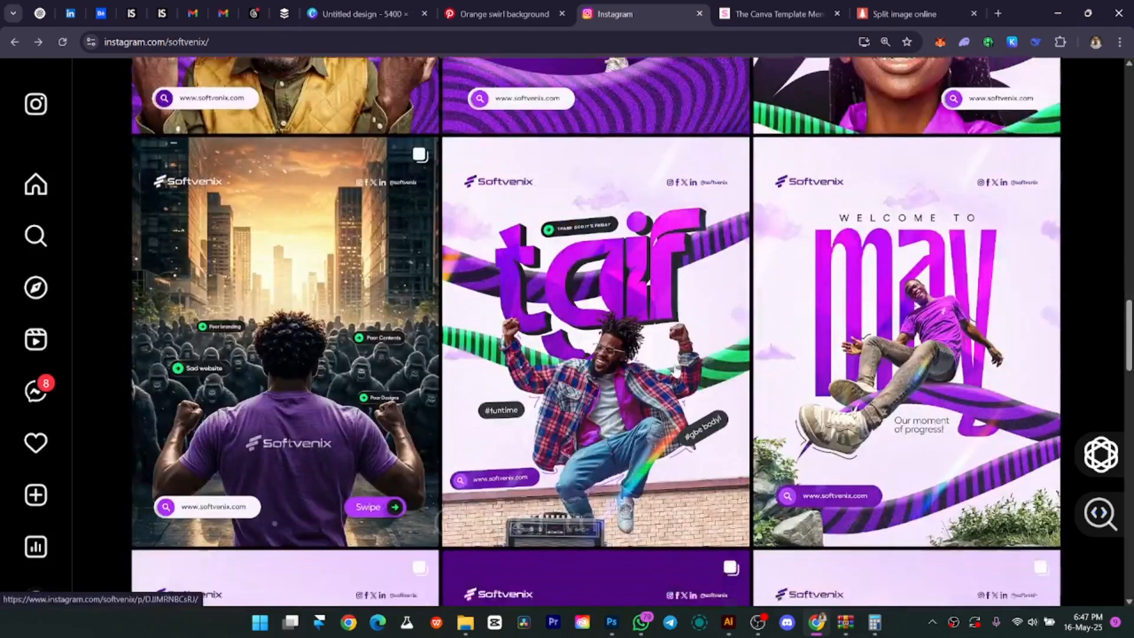
pyautogui.scroll(-8, 969, 262)
pyautogui.scroll(2, 969, 261)
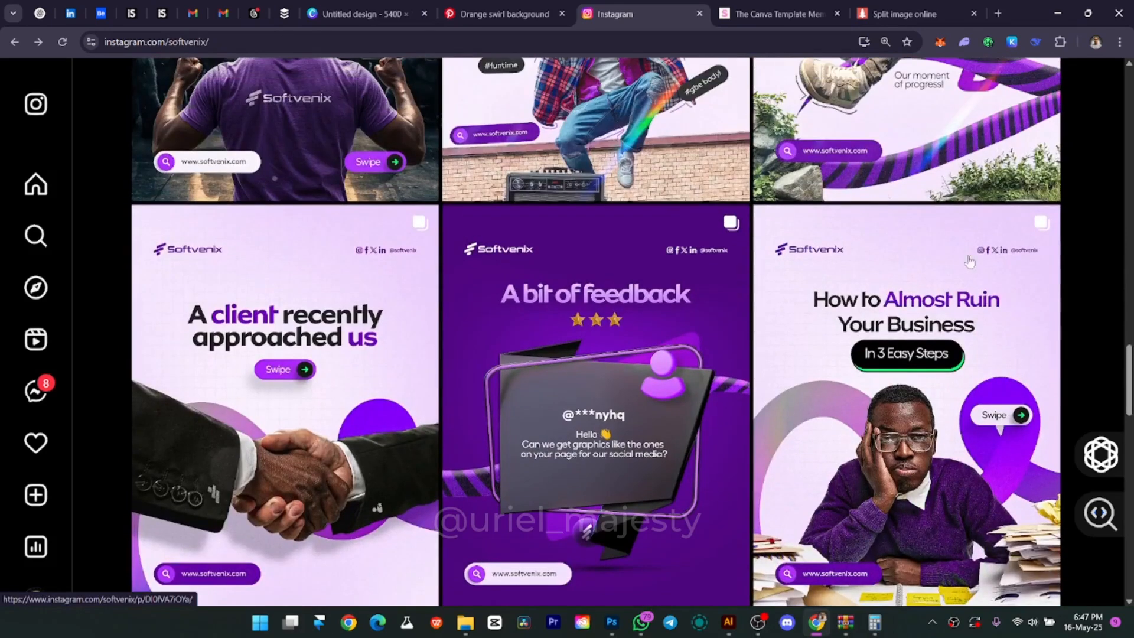
pyautogui.click(969, 261)
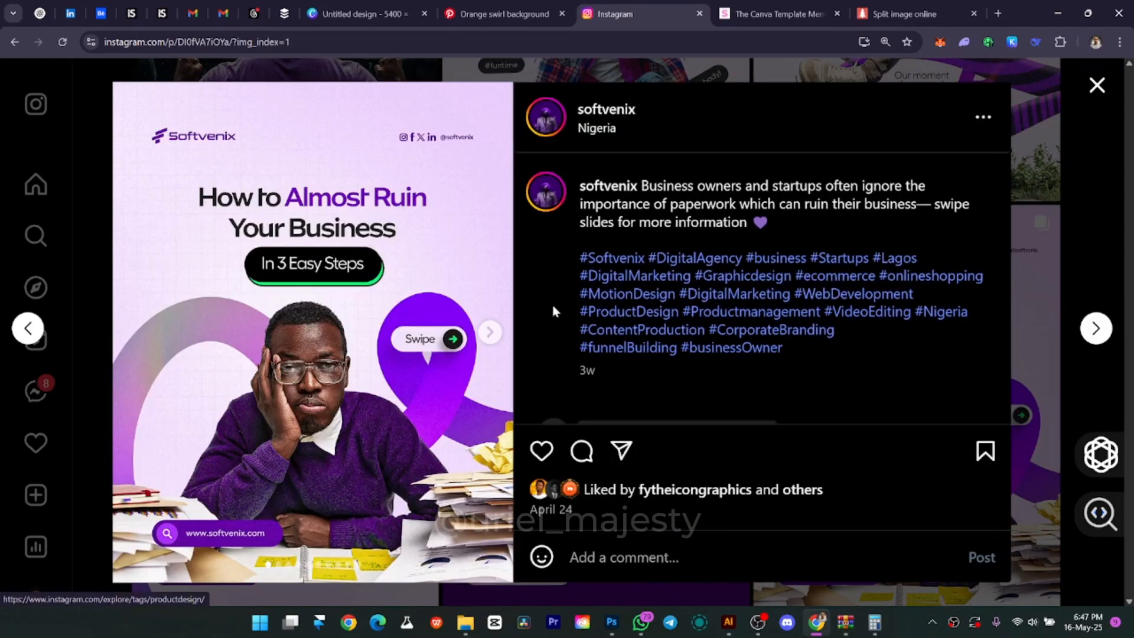
pyautogui.click(490, 332)
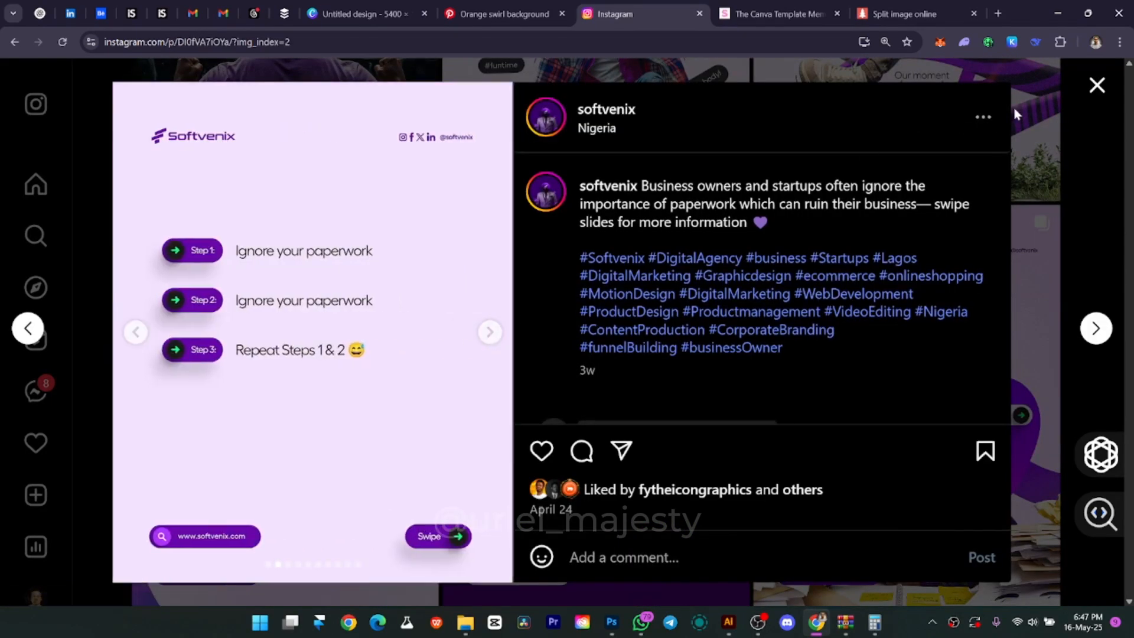
pyautogui.click(1097, 85)
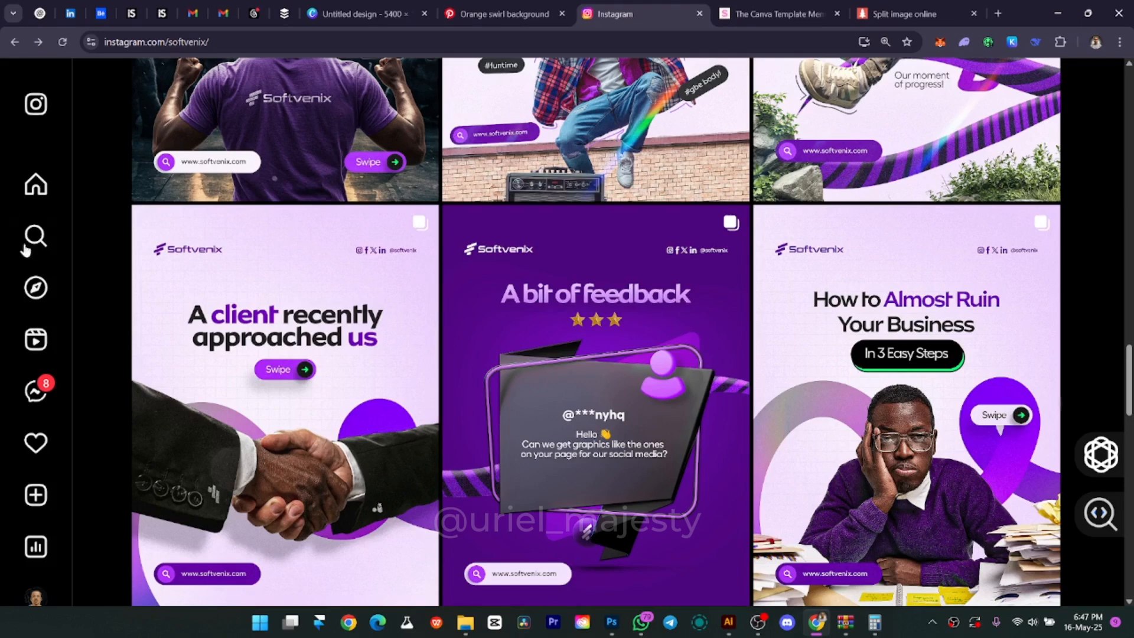
# - Search Instagram for "fythe" and open the fytheicongraphics profile
pyautogui.click(34, 235)
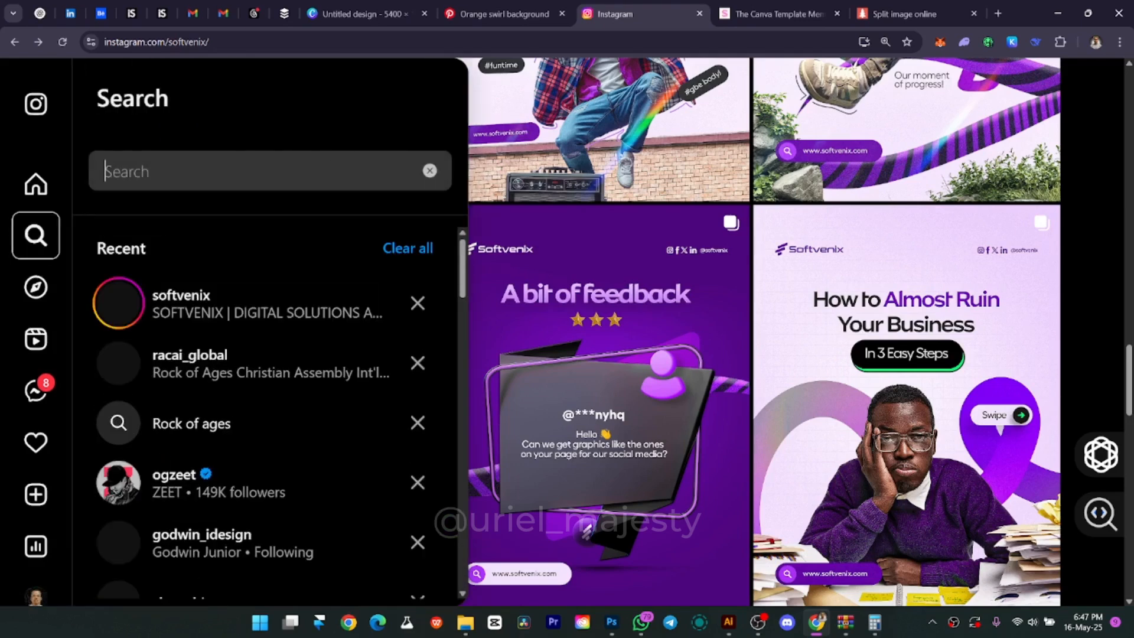
pyautogui.write('fyt')
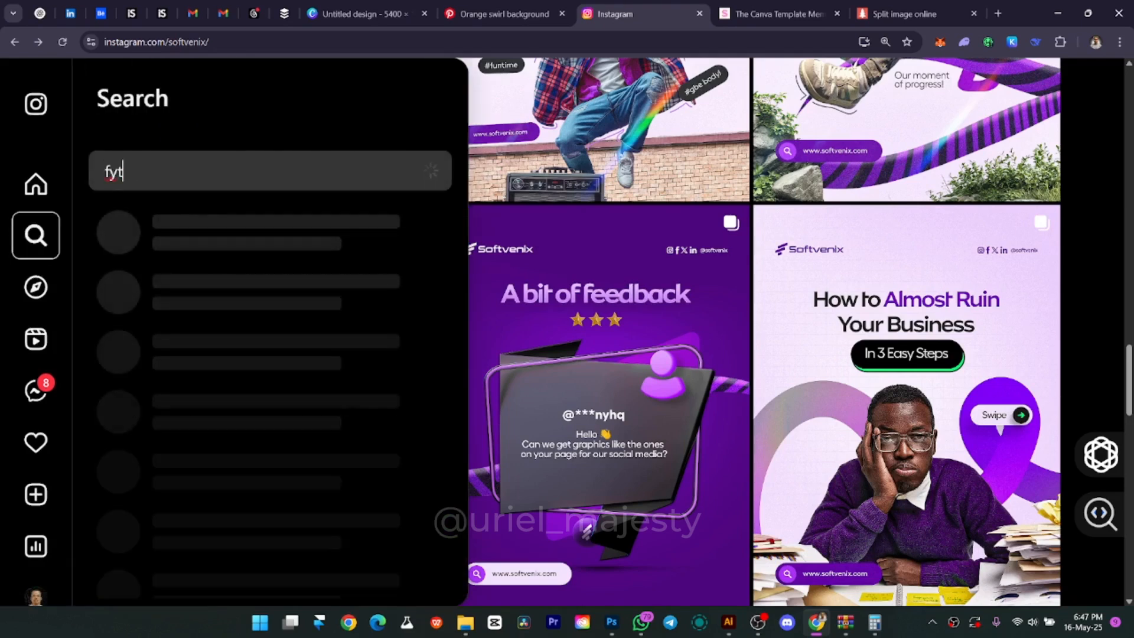
pyautogui.write('he')
pyautogui.scroll(1, 258, 195)
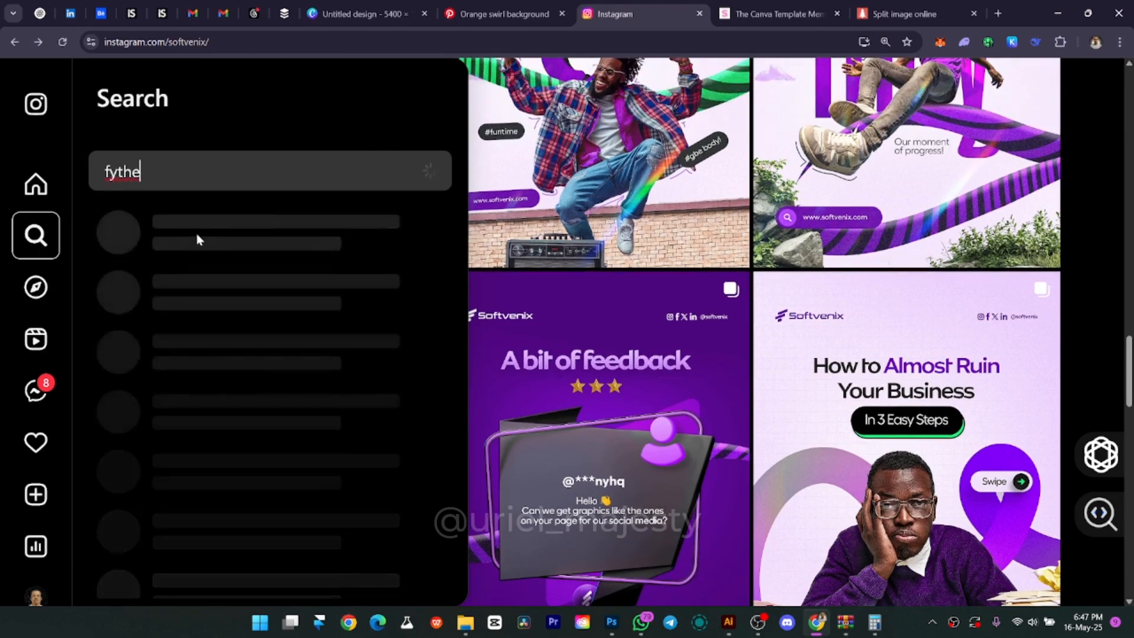
pyautogui.click(251, 229)
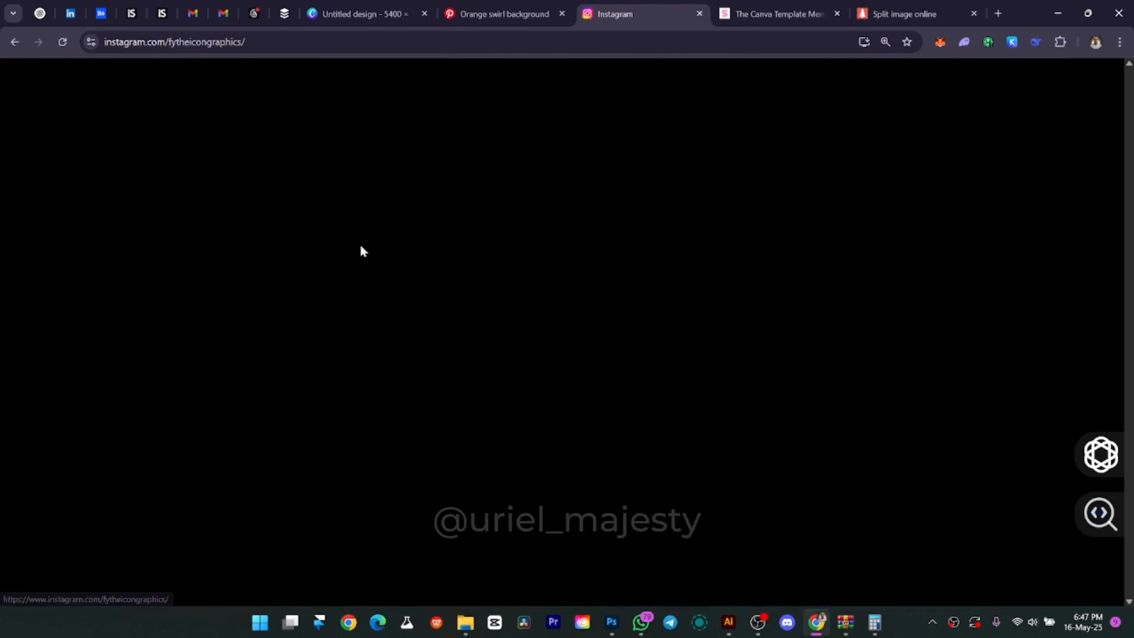
# - View the first three slides of the "Gratitude Concert" countdown carousel in the profile's posts and close it
pyautogui.scroll(-3, 420, 270)
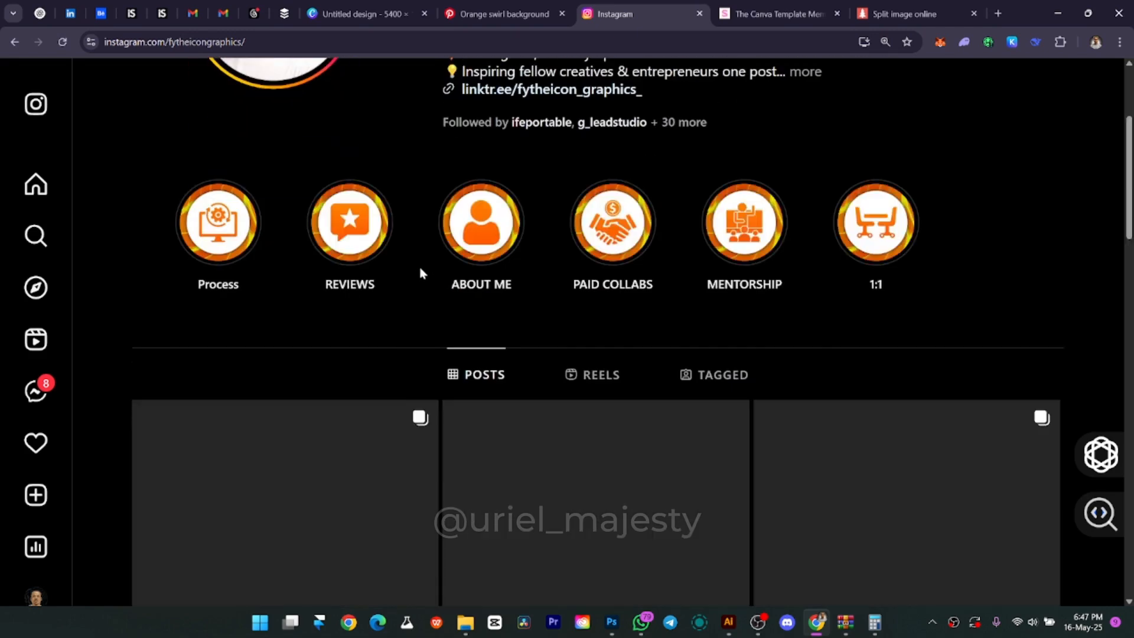
pyautogui.scroll(-5, 421, 272)
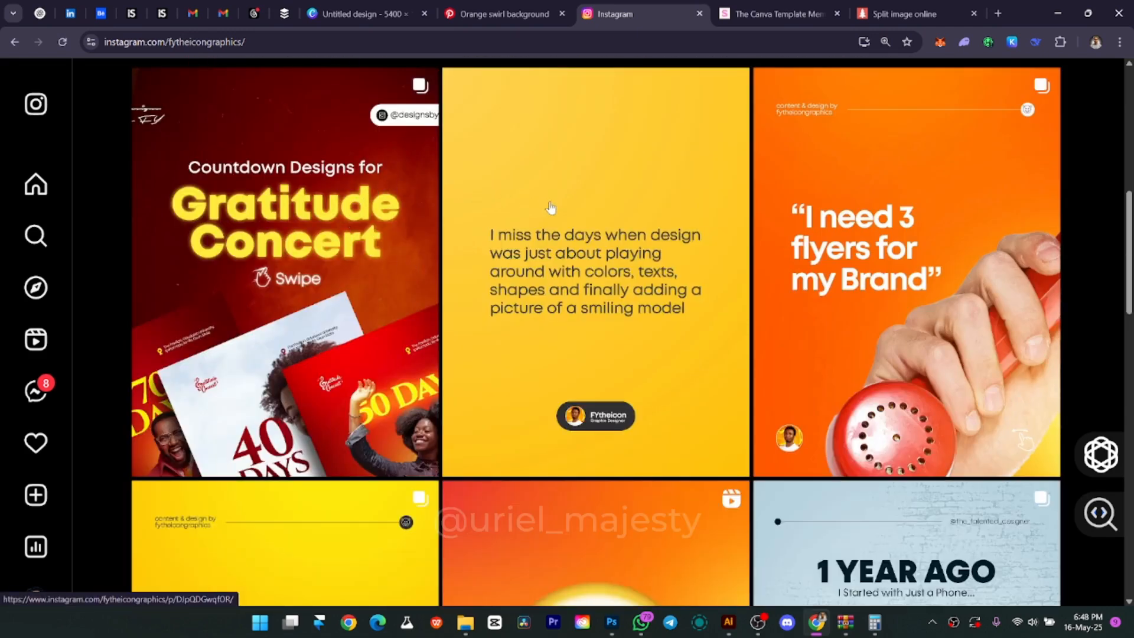
pyautogui.click(408, 197)
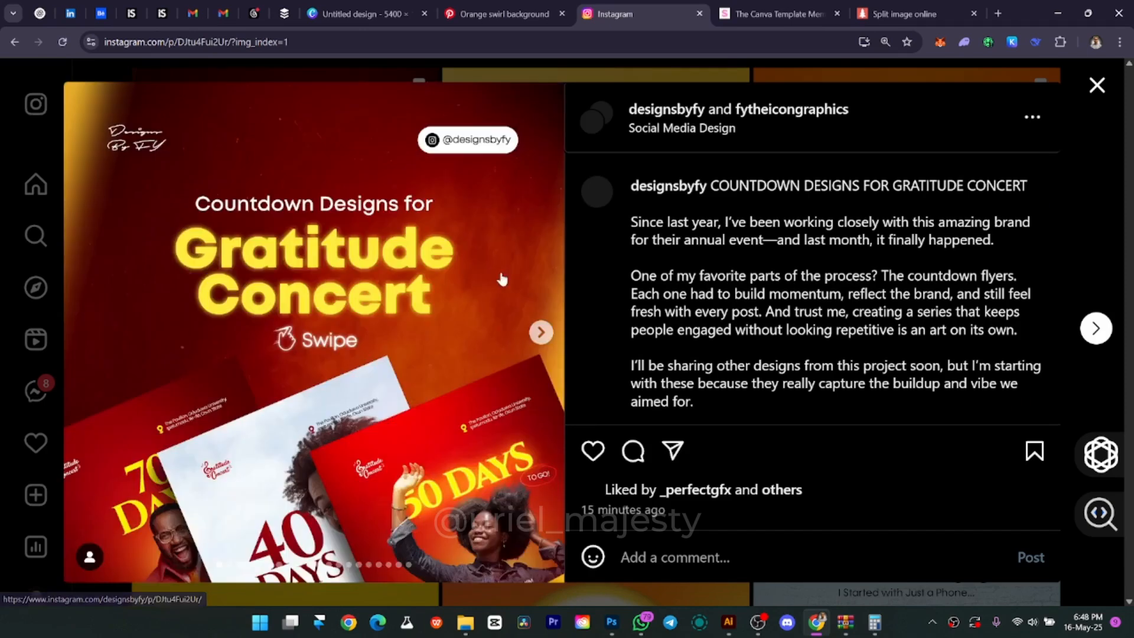
pyautogui.click(540, 333)
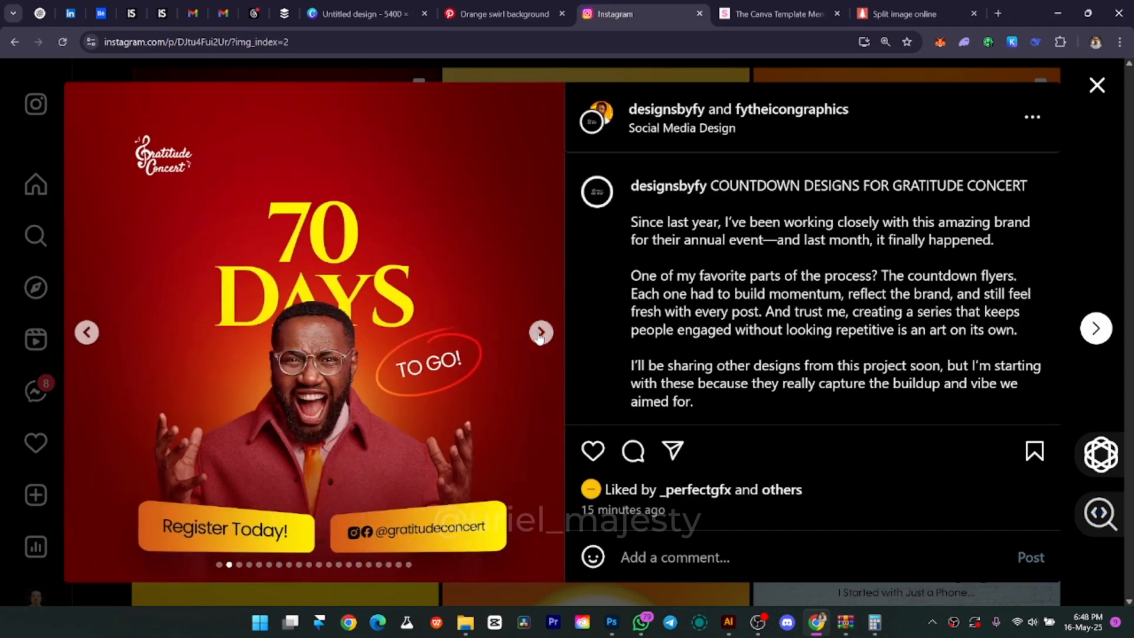
pyautogui.click(540, 332)
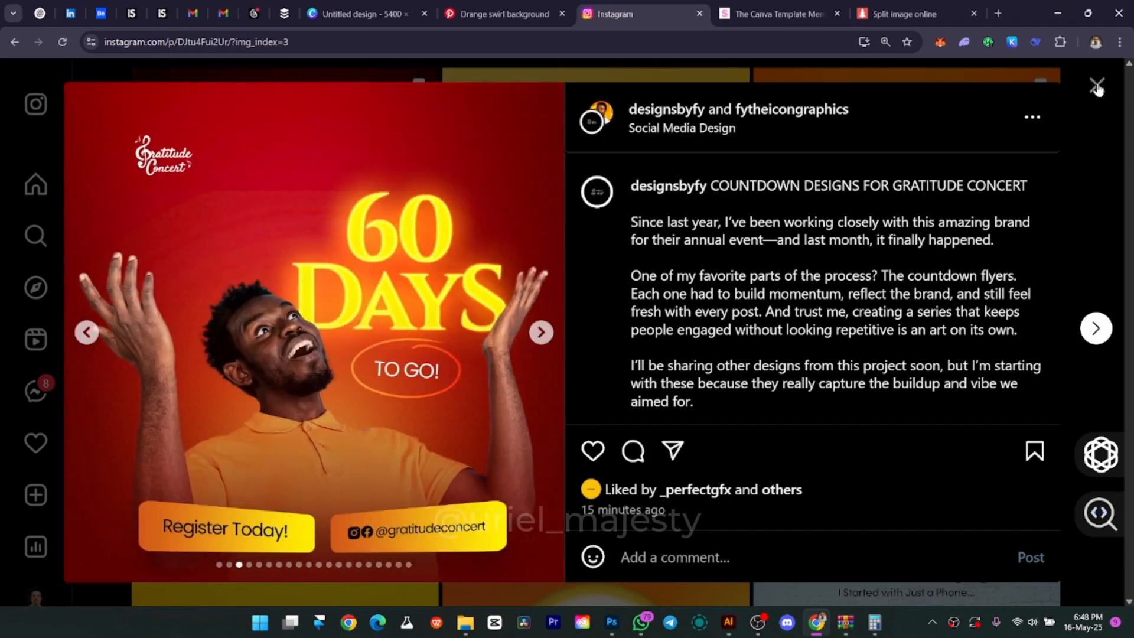
pyautogui.click(1096, 85)
# - Look through the first five slides of the "The best investment I made in my Design Career" carousel and close it
pyautogui.scroll(-5, 697, 277)
pyautogui.scroll(2, 685, 281)
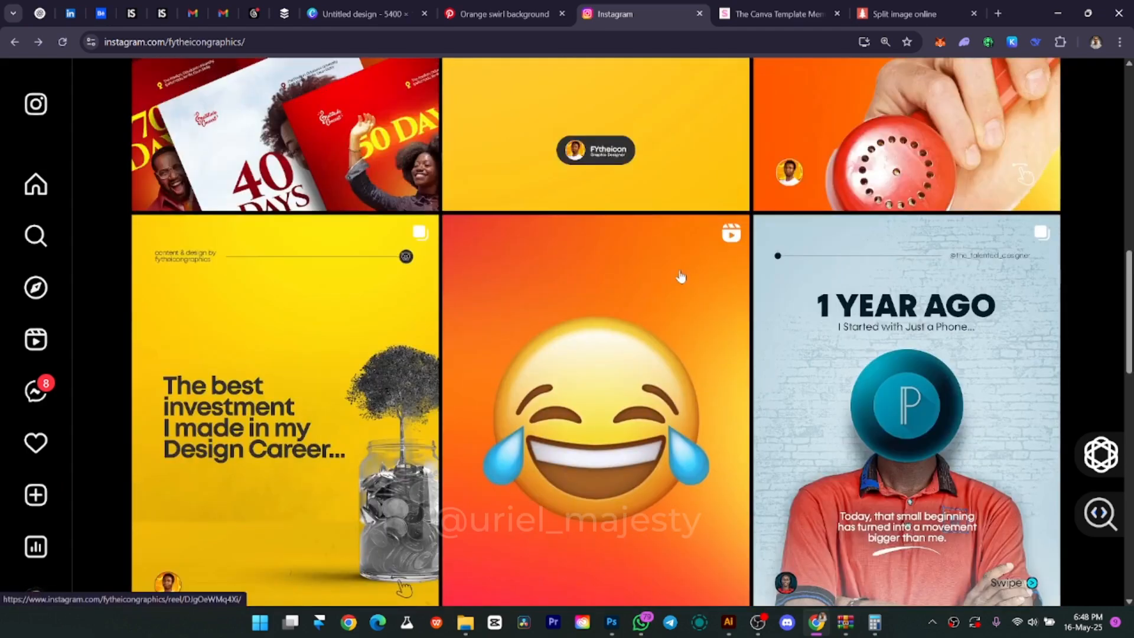
pyautogui.click(412, 349)
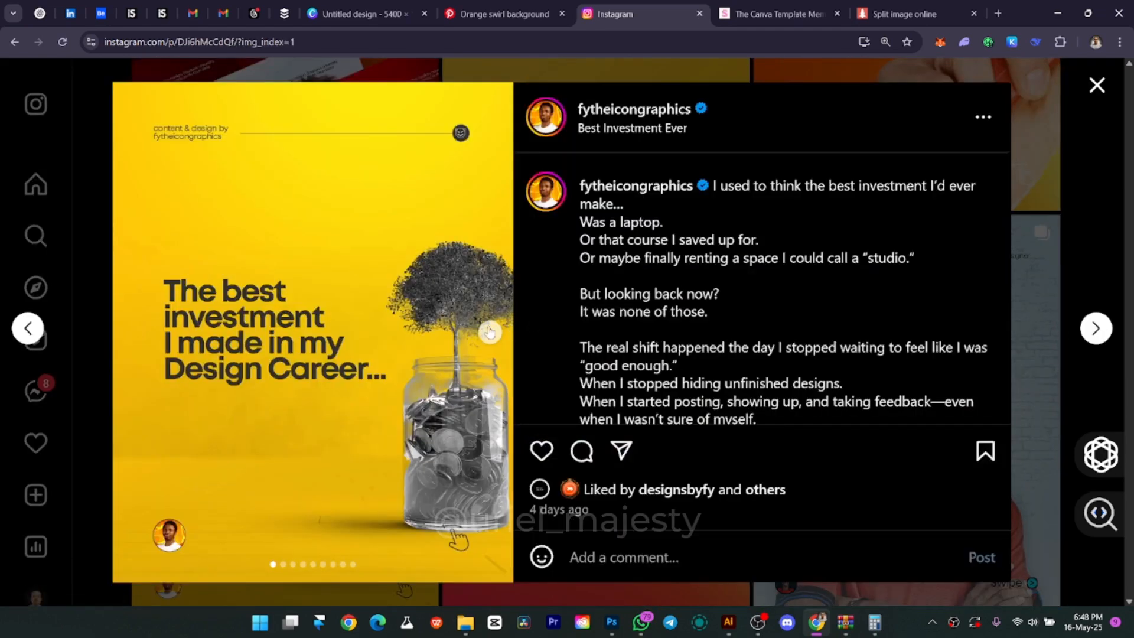
pyautogui.click(489, 332)
pyautogui.click(489, 333)
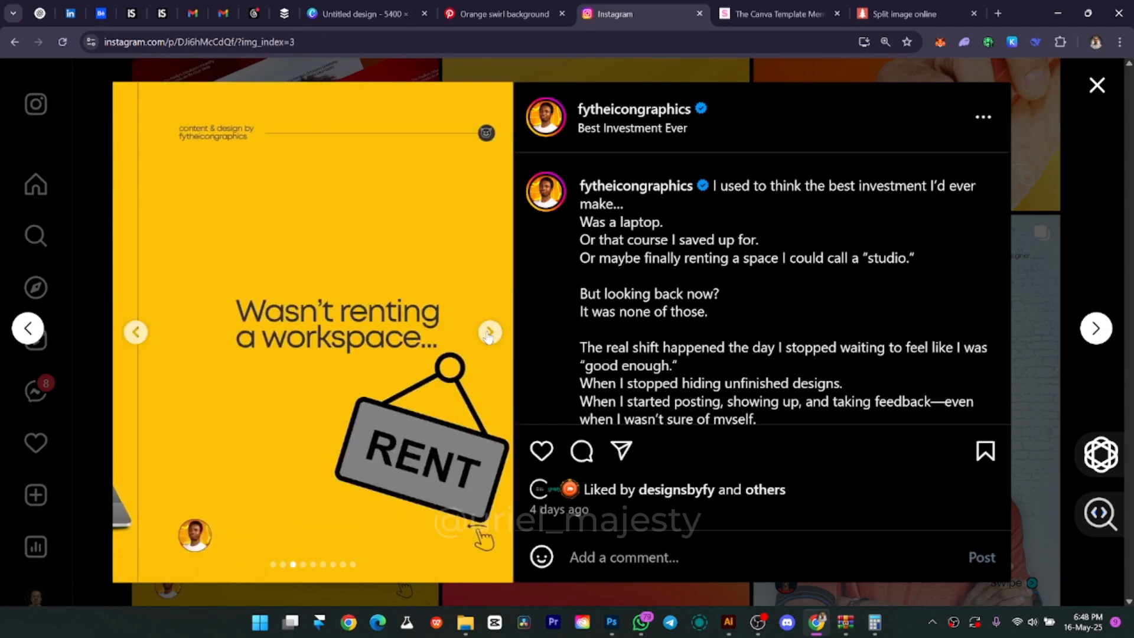
pyautogui.click(489, 333)
pyautogui.click(489, 333)
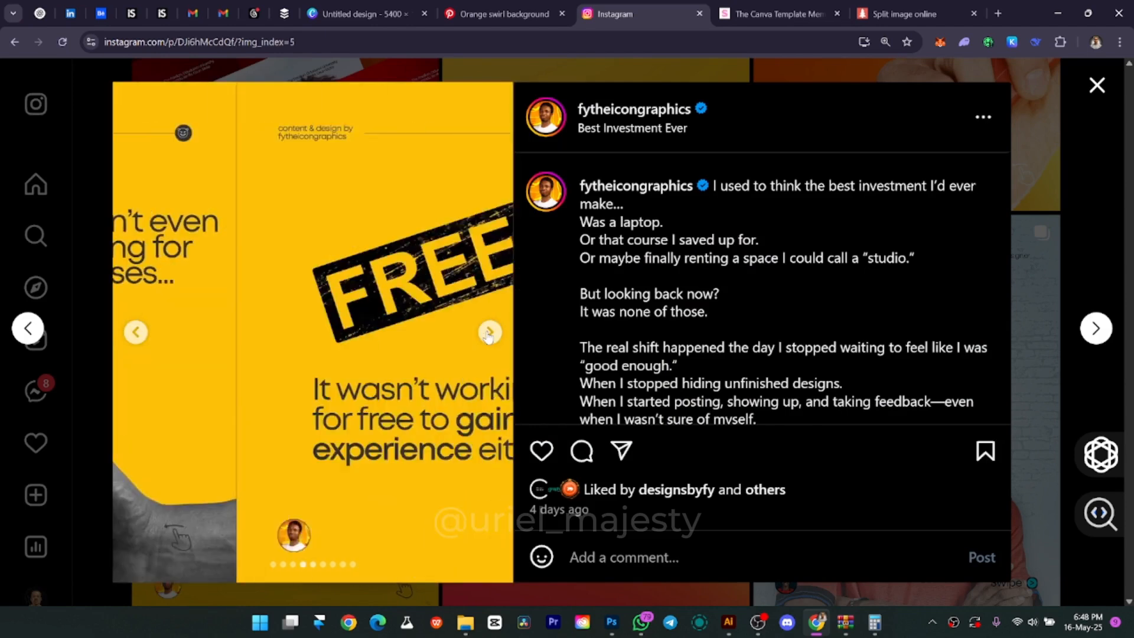
pyautogui.click(1097, 86)
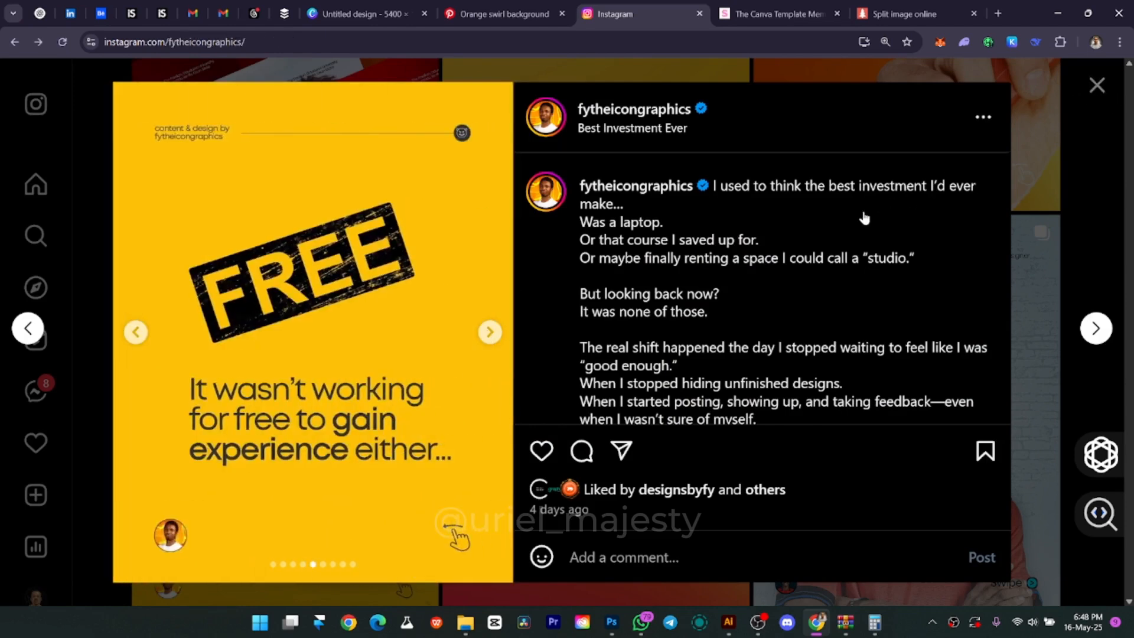
# - Examine how the opening slides of the "Why I don't argue about my prices anymore" carousel connect, and close the post
pyautogui.scroll(-12, 826, 227)
pyautogui.scroll(-5, 825, 228)
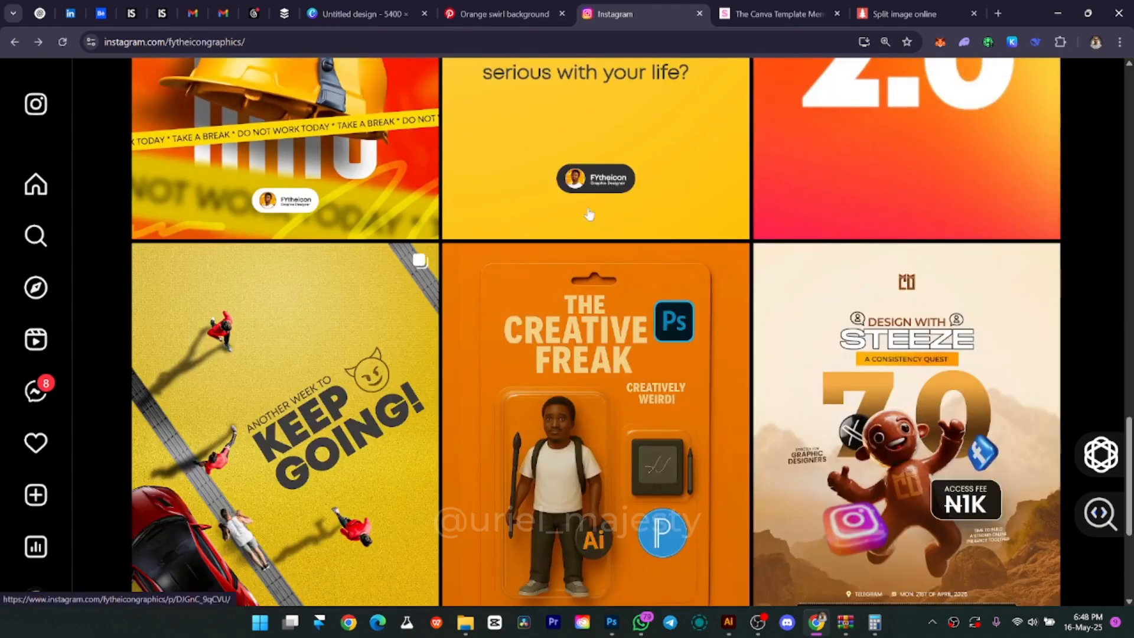
pyautogui.scroll(-10, 784, 236)
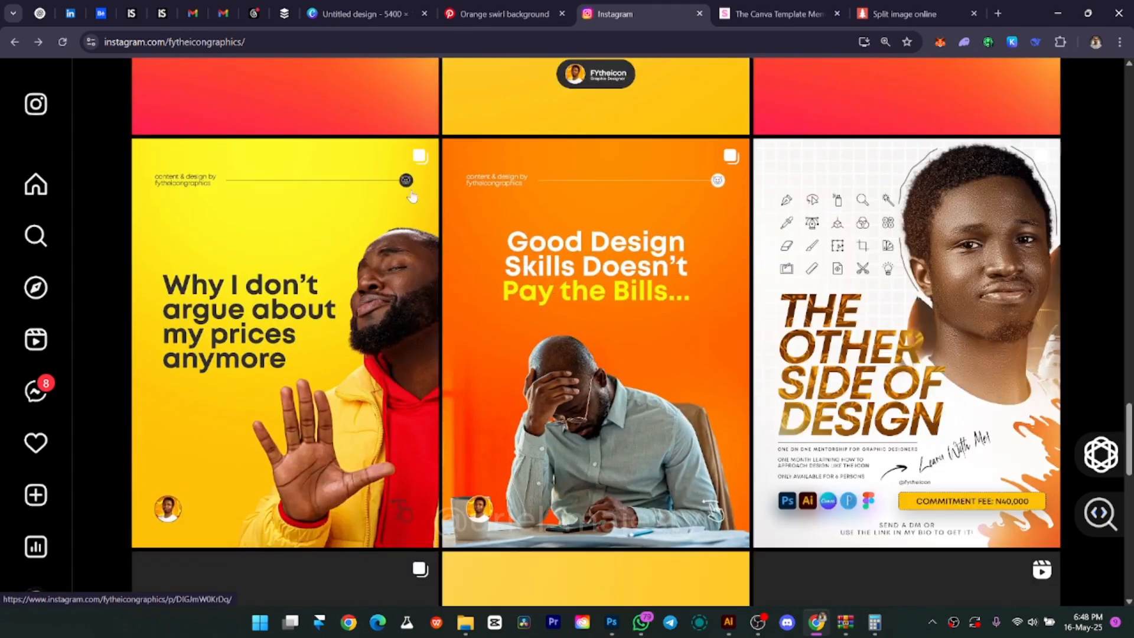
pyautogui.click(421, 321)
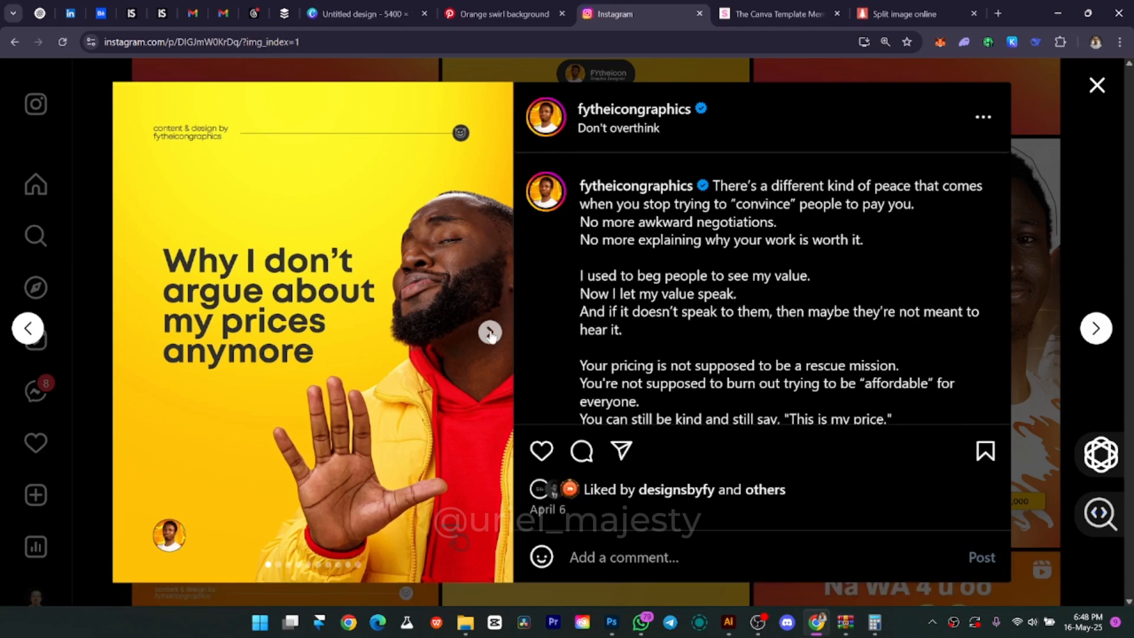
pyautogui.click(489, 332)
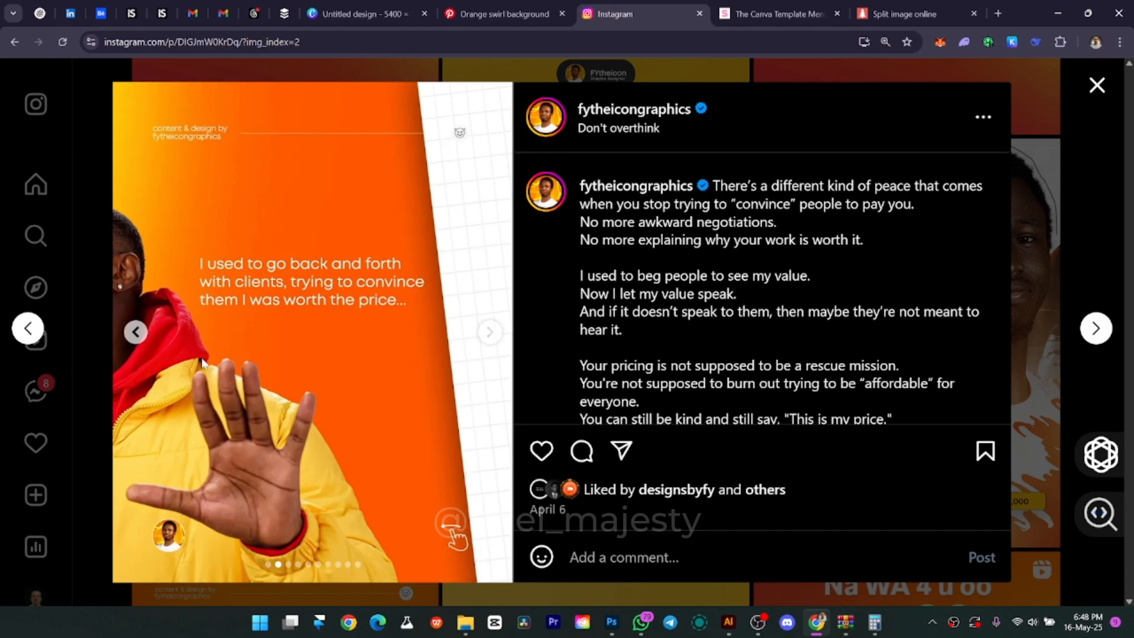
pyautogui.click(135, 332)
pyautogui.click(492, 339)
pyautogui.click(492, 340)
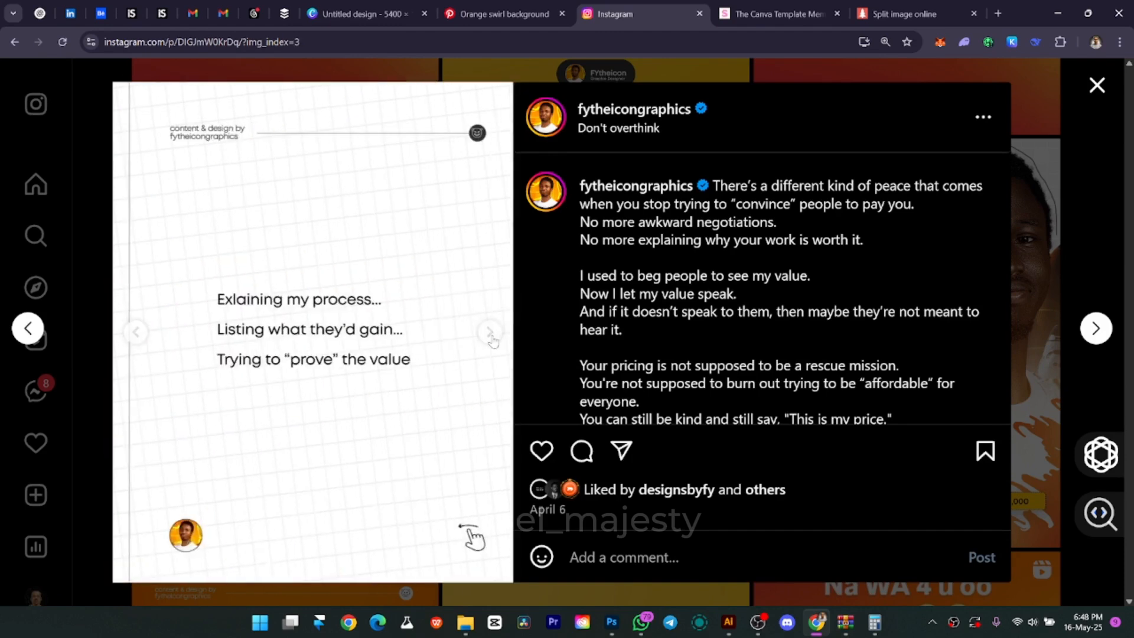
pyautogui.click(1097, 86)
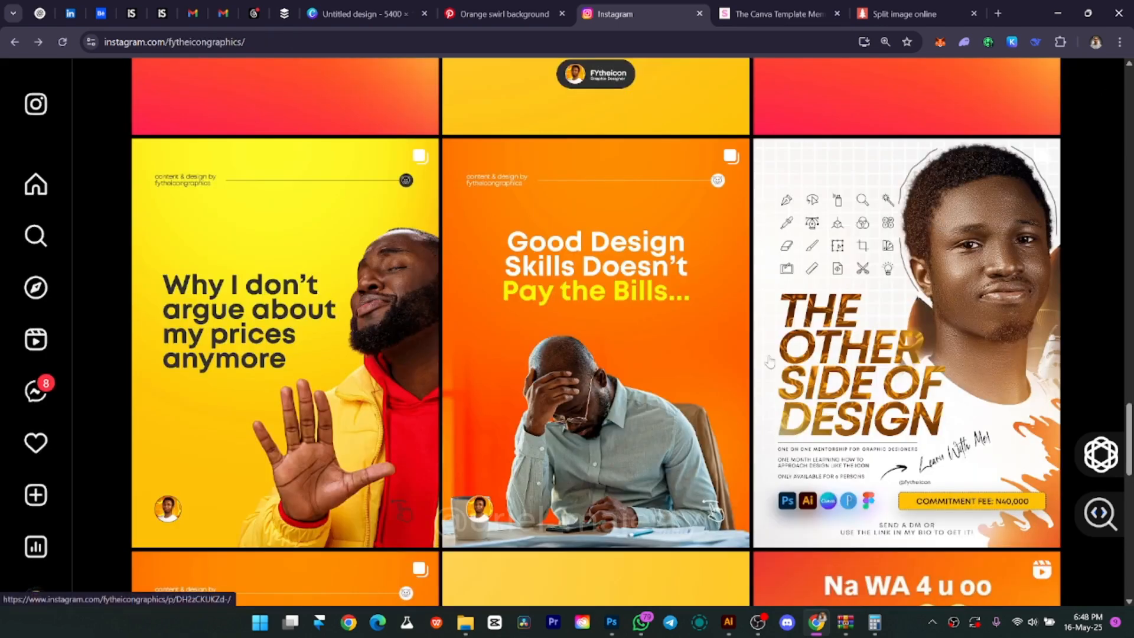
# - Switch to Photoshop and name the new document "Carousel 101", setting its height to 1350 px and width to 1080 px
pyautogui.click(611, 622)
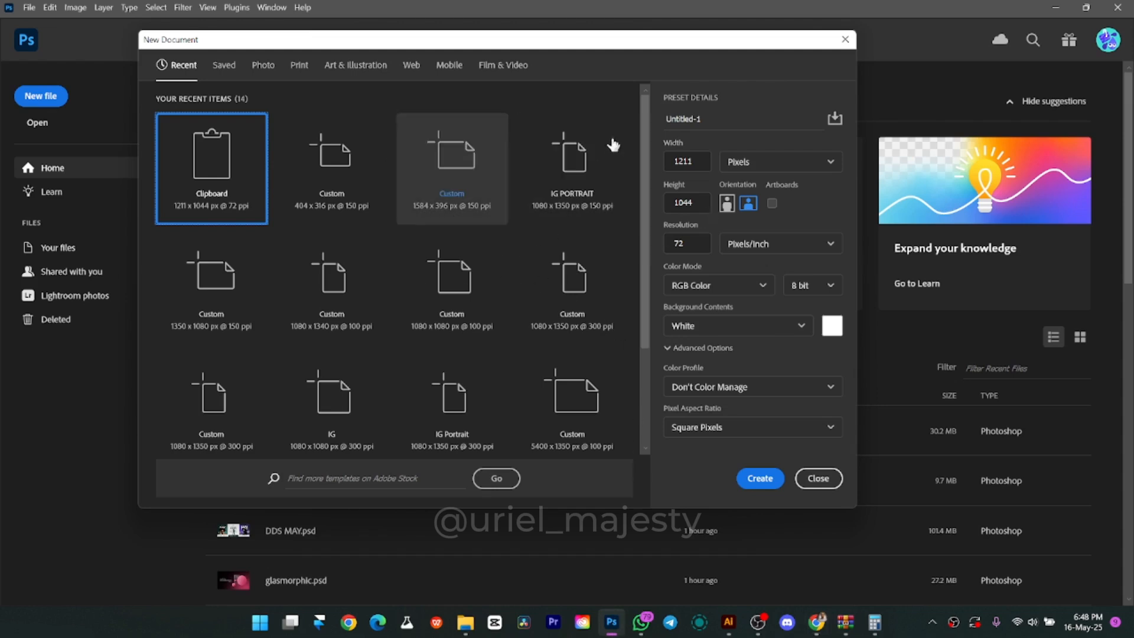
pyautogui.moveTo(715, 120); pyautogui.dragTo(616, 126)
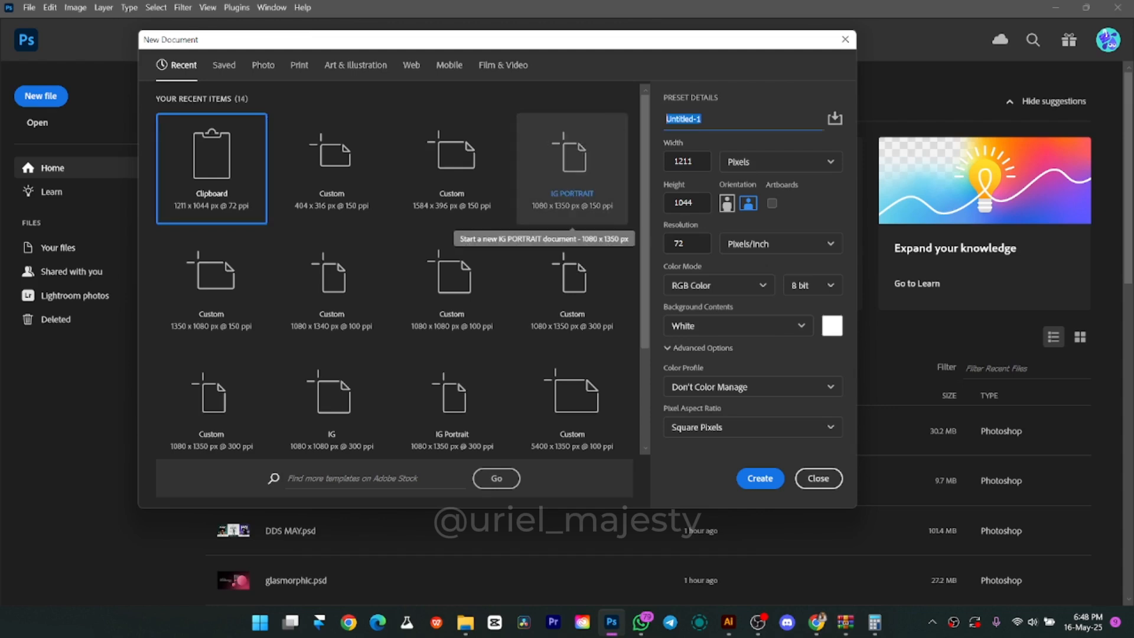
pyautogui.write('Carousel 101')
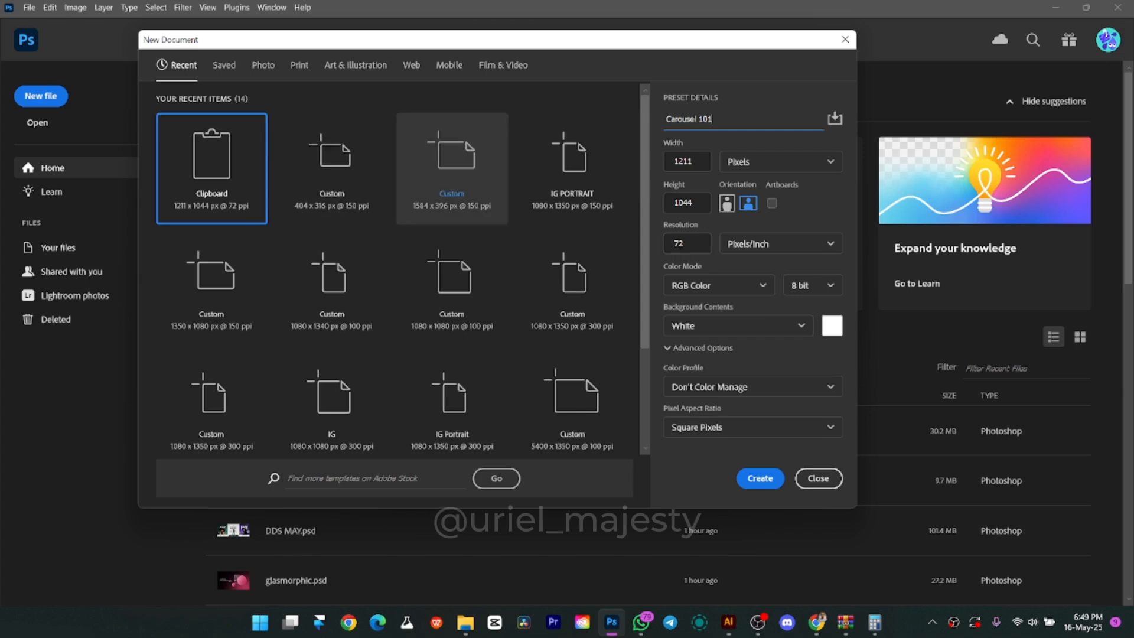
pyautogui.click(665, 202)
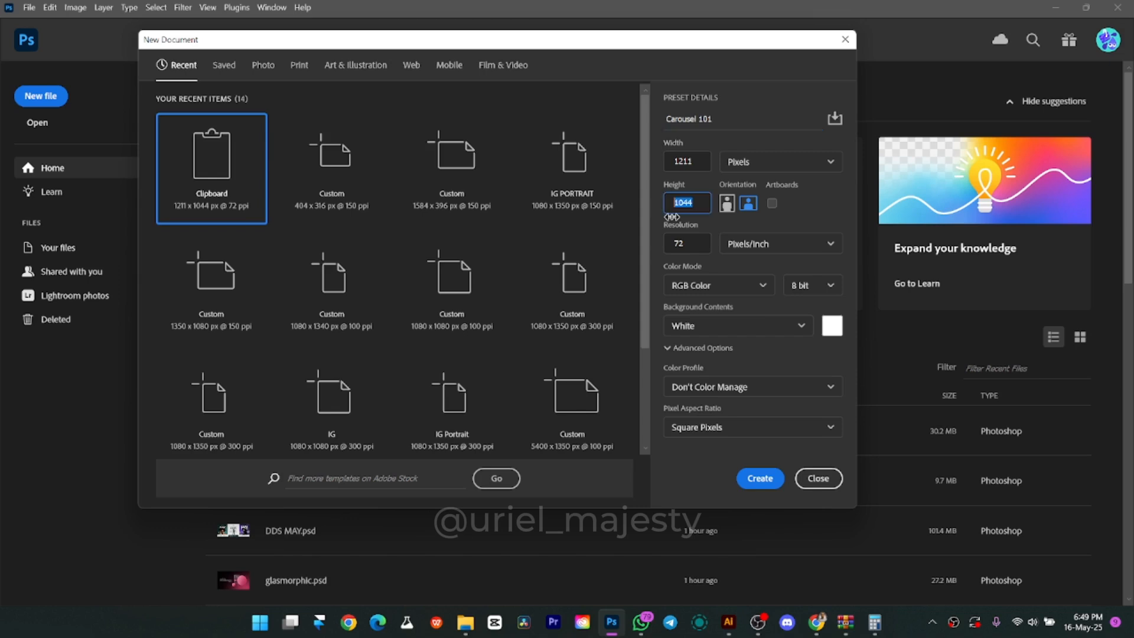
pyautogui.write('1')
pyautogui.doubleClick(683, 161)
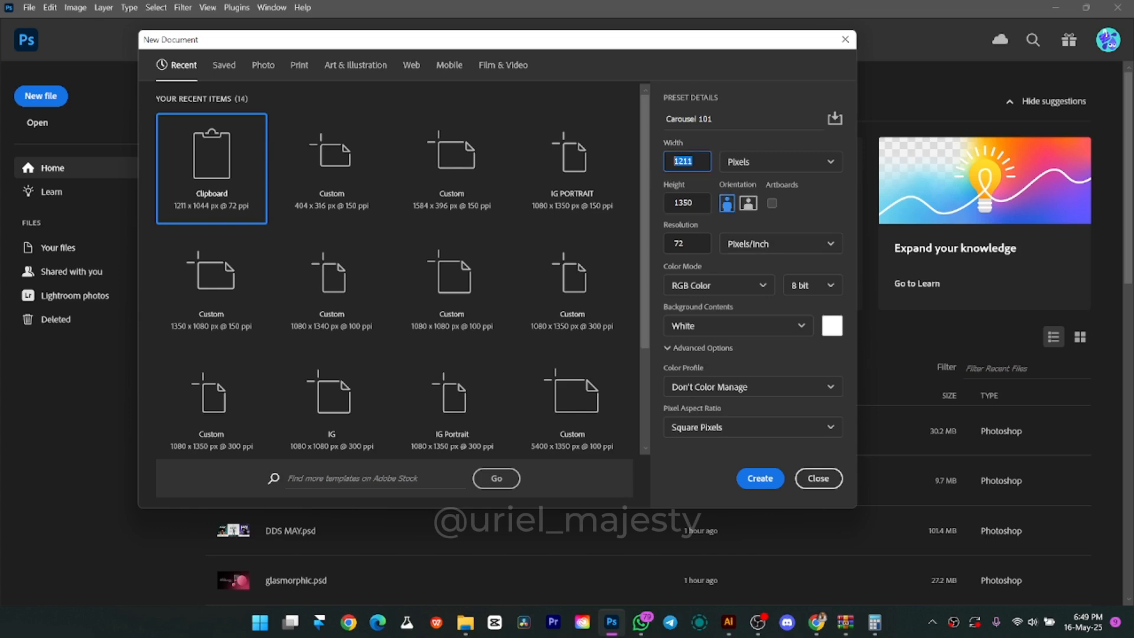
pyautogui.write('1080')
# - View the "Why I don't argue about my prices anymore" Instagram carousel post in Chrome once more and return to Photoshop
pyautogui.click(818, 620)
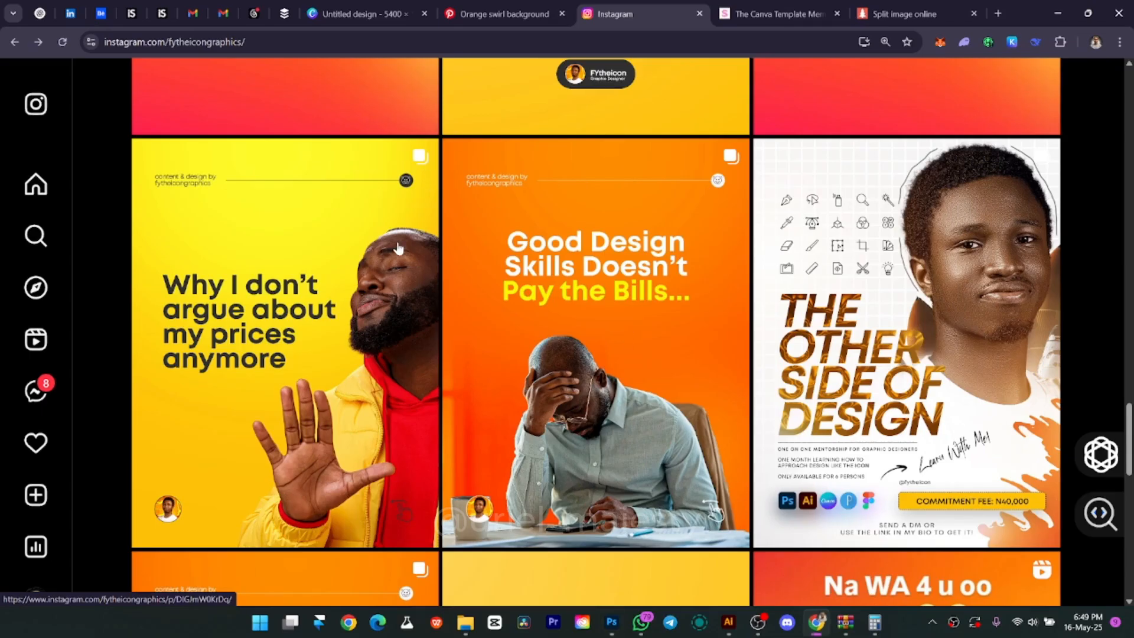
pyautogui.click(413, 258)
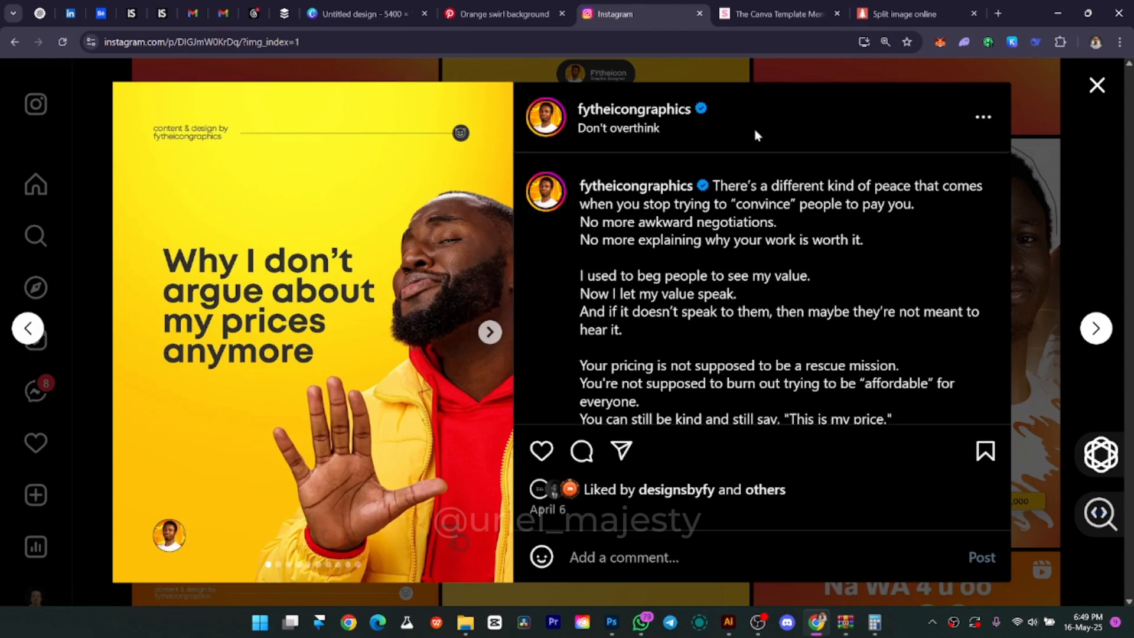
pyautogui.click(611, 621)
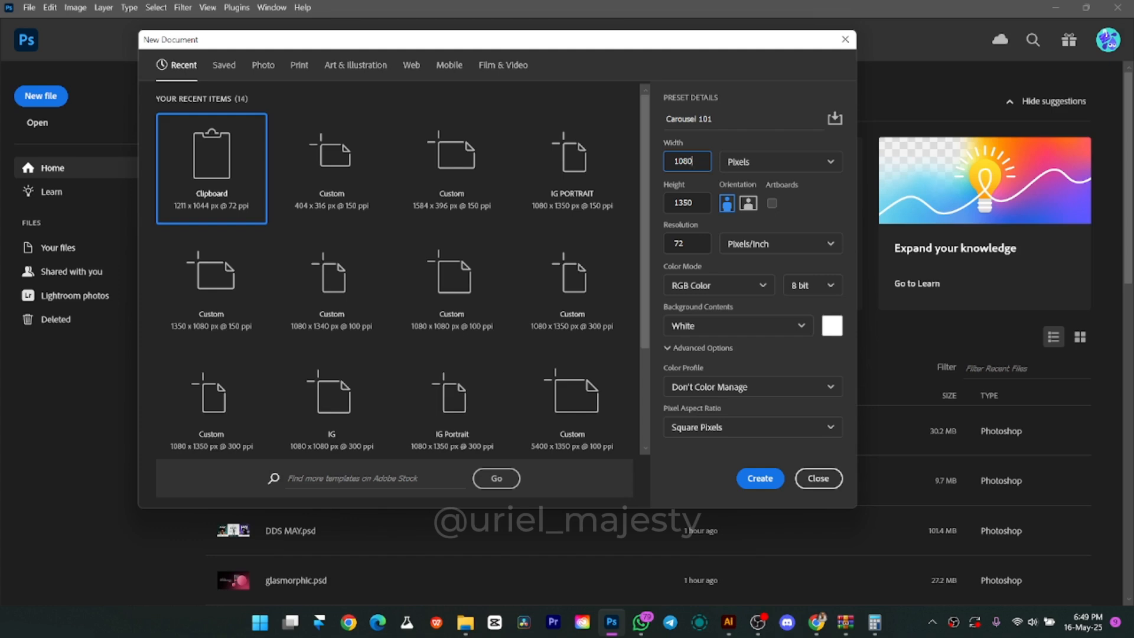
# - Calculate 1080 × 5 in Calculator and copy the result
pyautogui.click(875, 622)
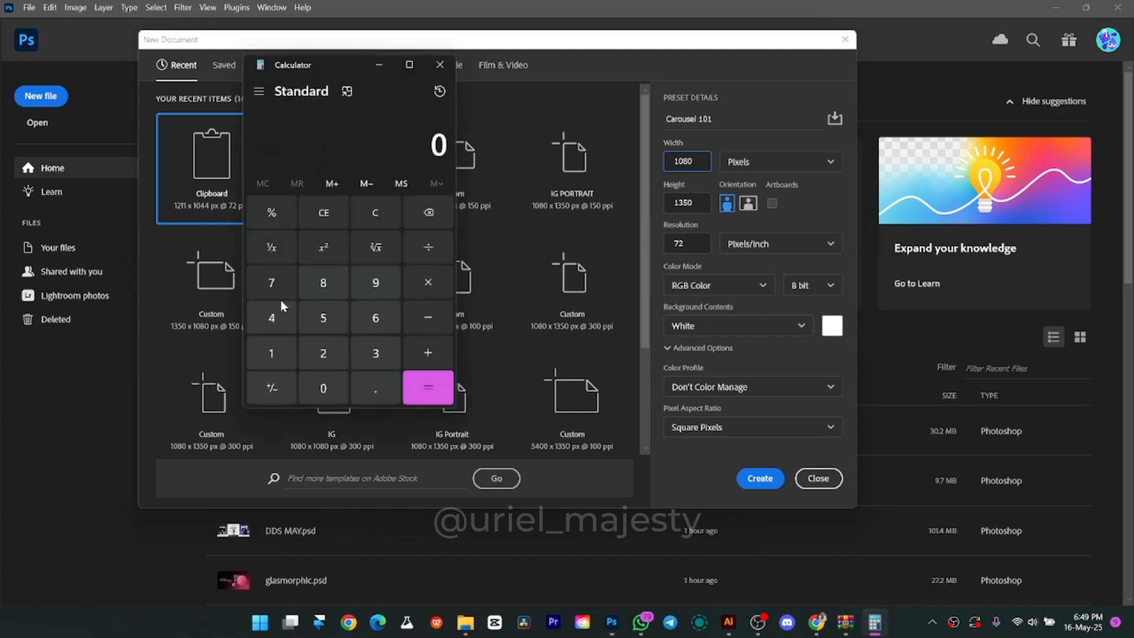
pyautogui.click(271, 352)
pyautogui.click(313, 384)
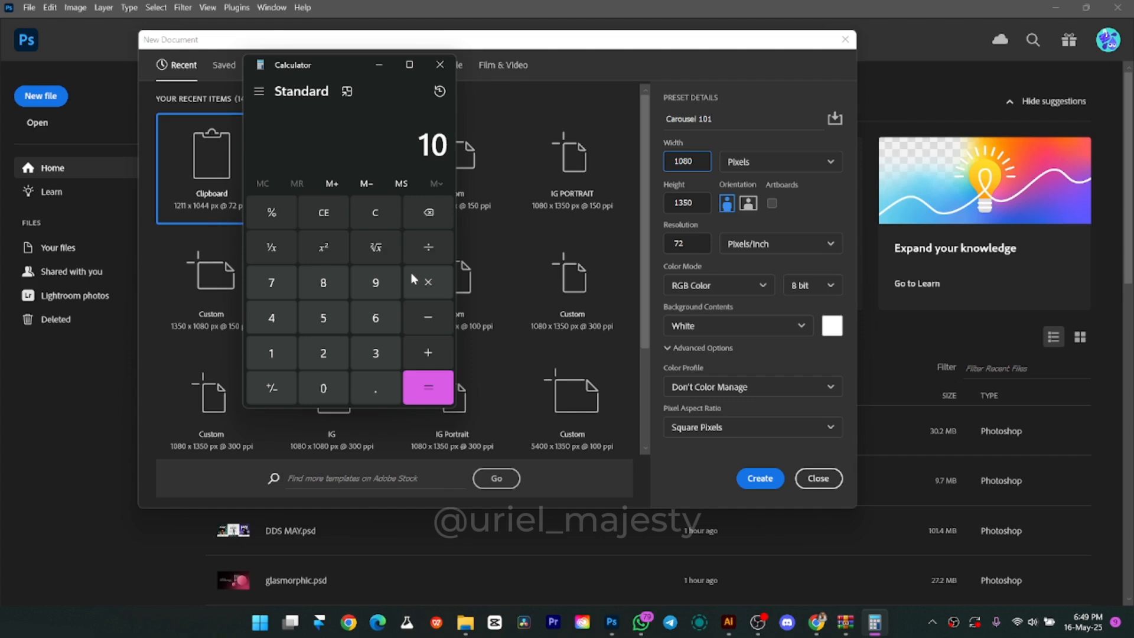
pyautogui.write('80')
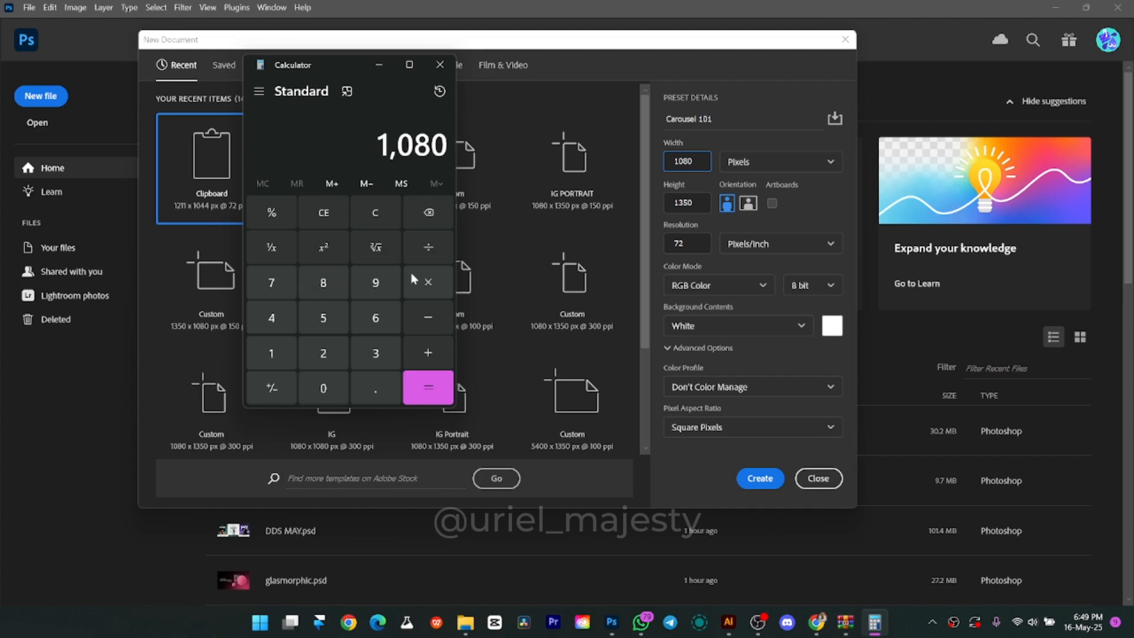
pyautogui.click(435, 286)
pyautogui.click(340, 312)
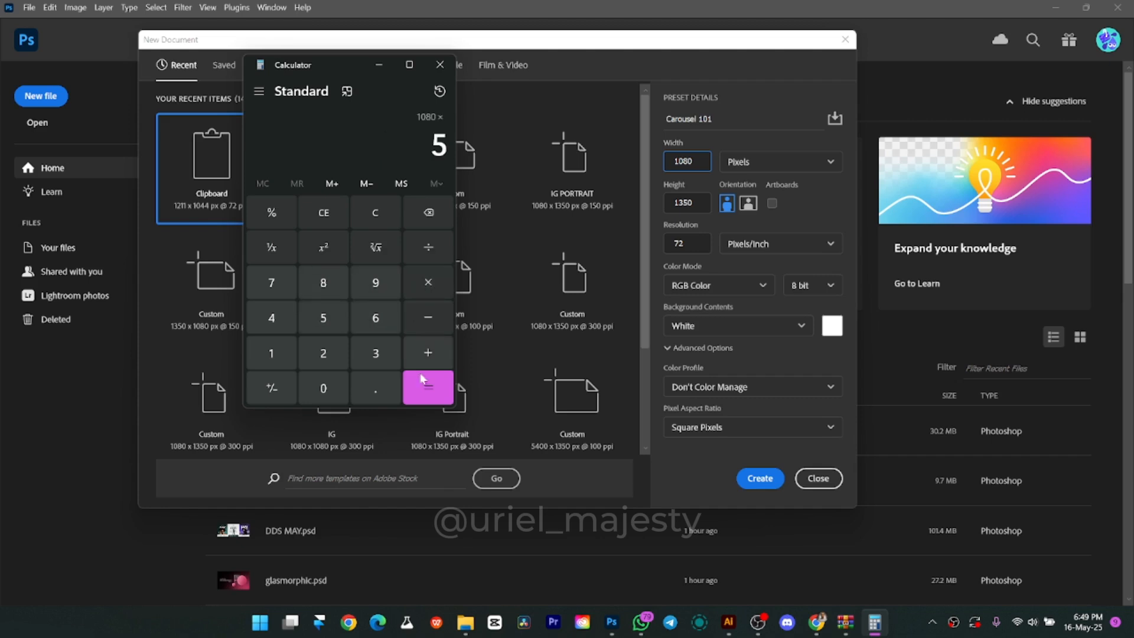
pyautogui.click(429, 399)
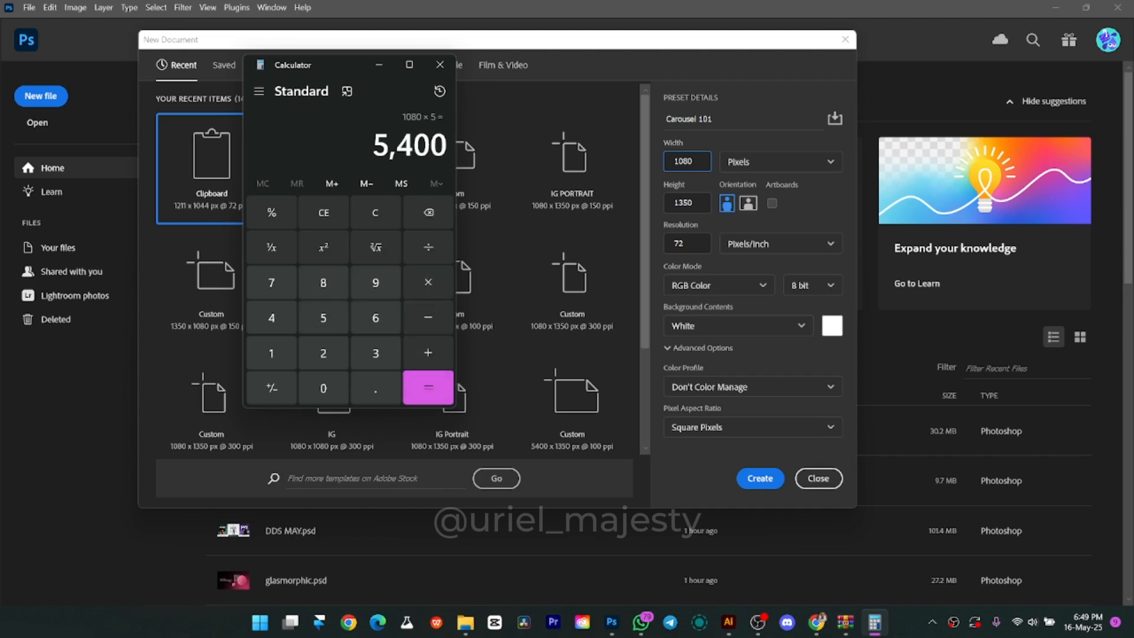
pyautogui.moveTo(371, 145); pyautogui.dragTo(452, 150)
pyautogui.hotkey('ctrl', 'c')
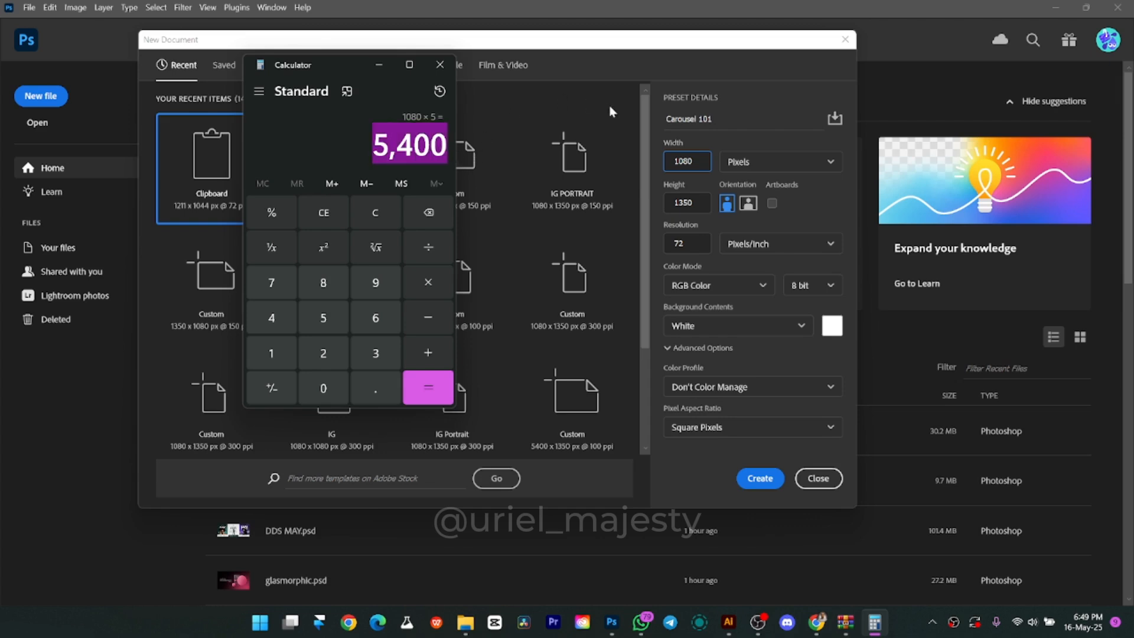
# - Paste 5400 px as the document's width, set the resolution to 100 pixels/inch, and create the document
pyautogui.doubleClick(678, 155)
pyautogui.hotkey('alt', 'Tab')
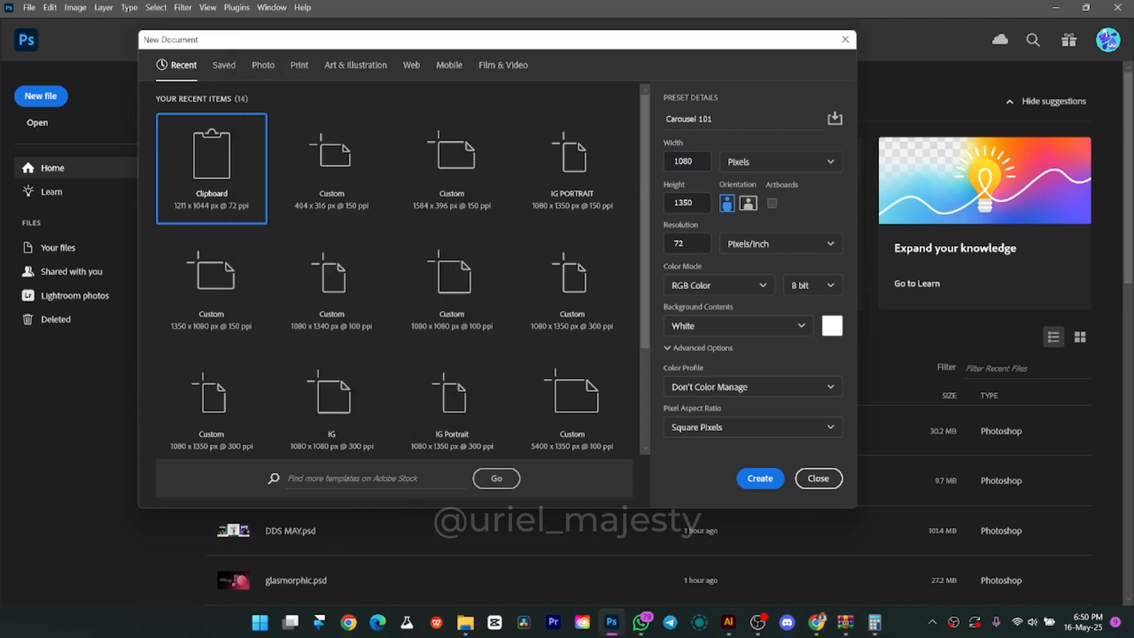
pyautogui.doubleClick(683, 161)
pyautogui.hotkey('ctrl', 'v')
pyautogui.press('BackSpace')
pyautogui.click(669, 243)
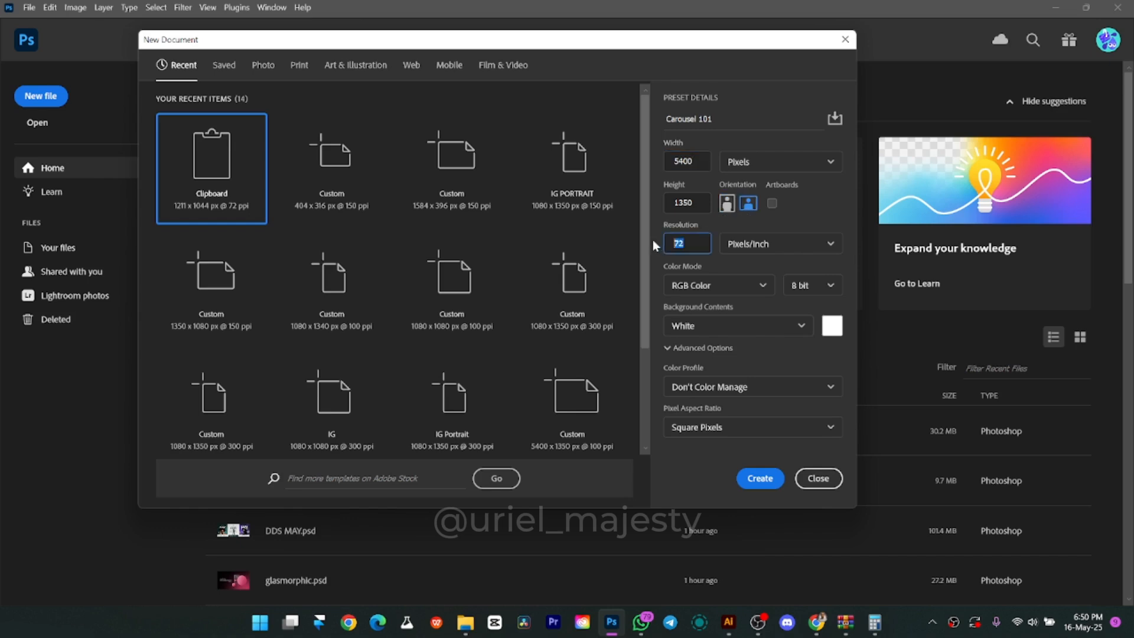
pyautogui.write('100')
pyautogui.click(760, 478)
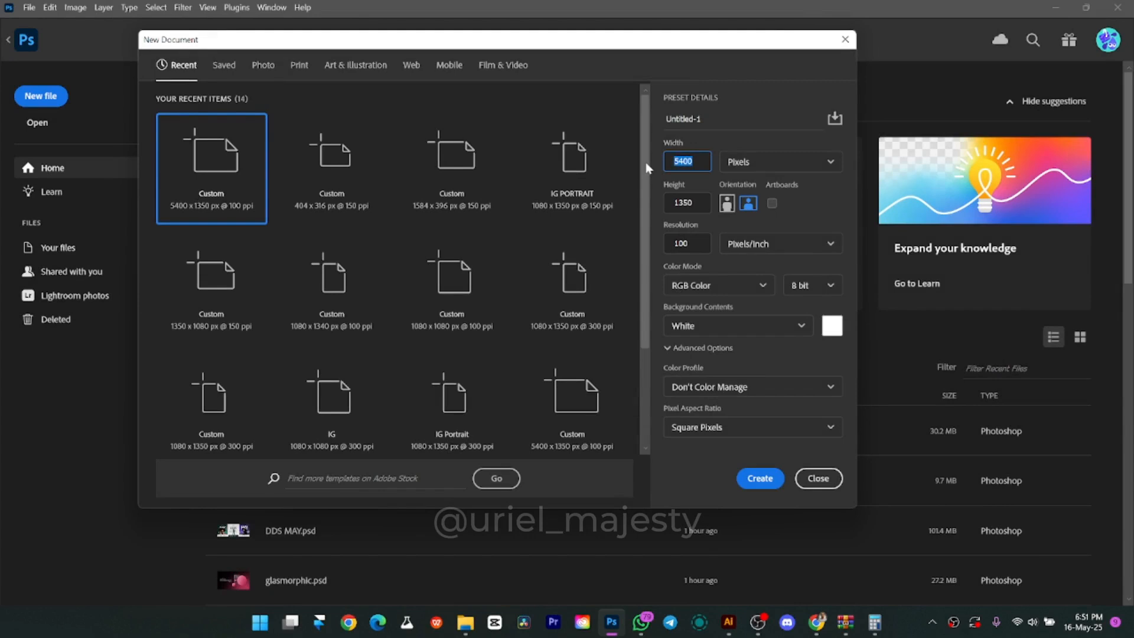
# - Create a second 1350 px high document with its width entered as 1080*5, and close that document
pyautogui.write('1080')
pyautogui.write('*')
pyautogui.write('5')
pyautogui.click(759, 478)
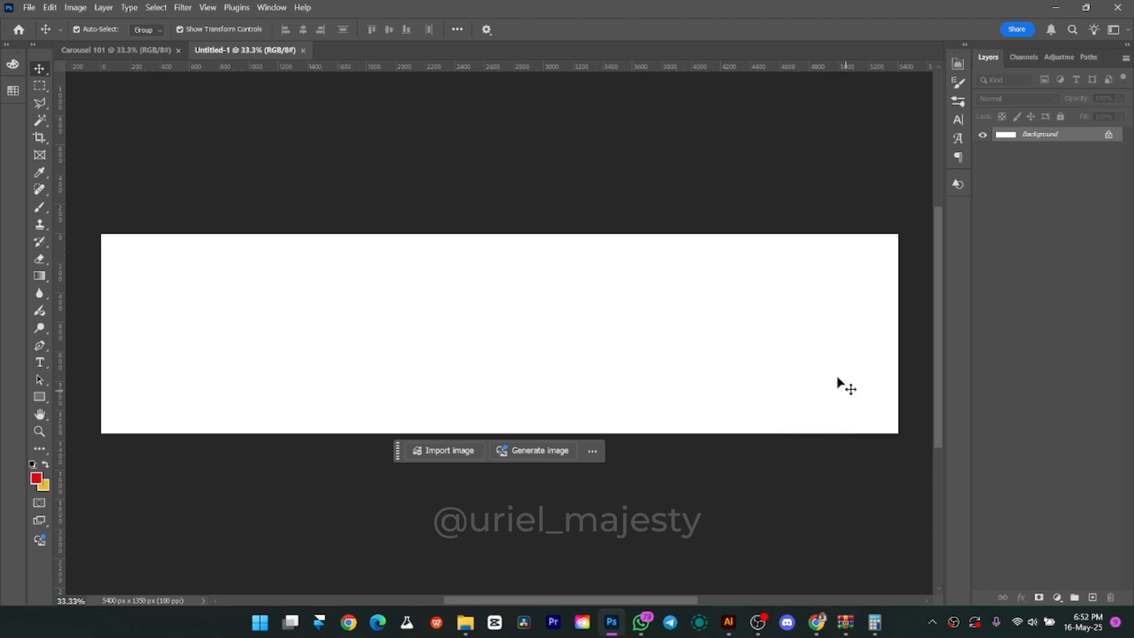
pyautogui.click(160, 49)
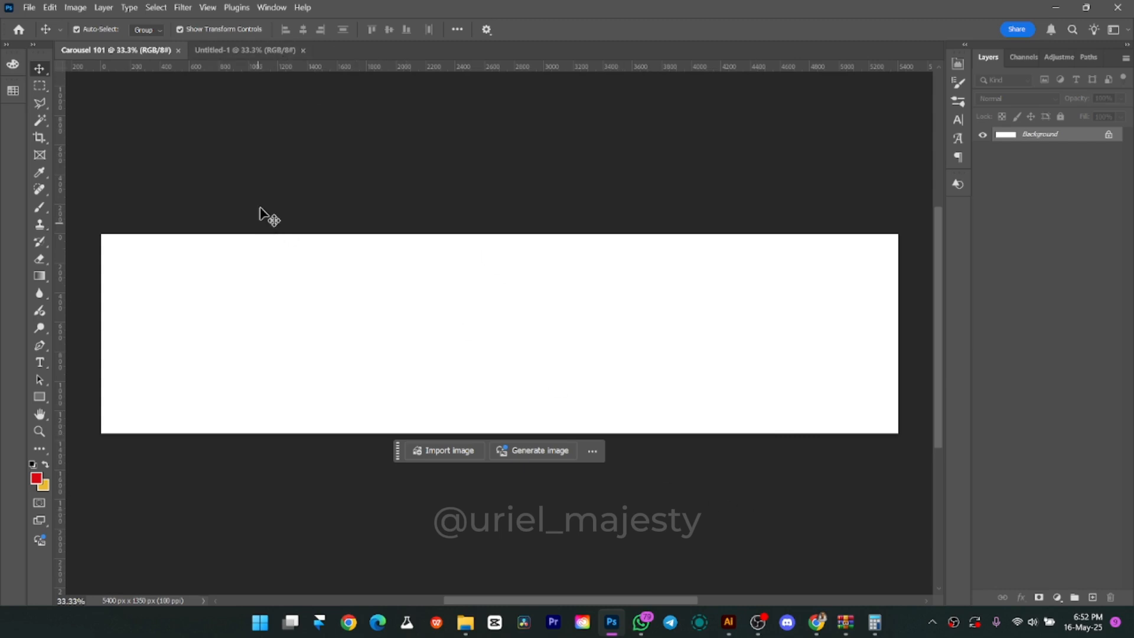
pyautogui.click(303, 50)
# - Add a new guide layout to Carousel 101 with 5 columns, no gutter and 80 px margins on all sides
pyautogui.click(207, 8)
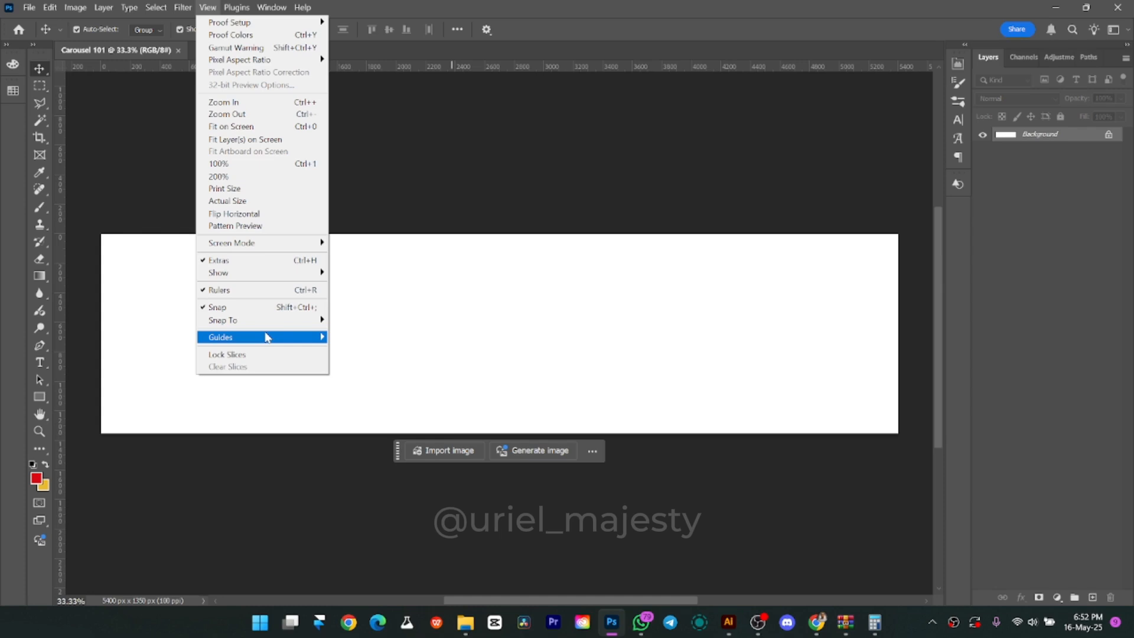
pyautogui.moveTo(265, 338)
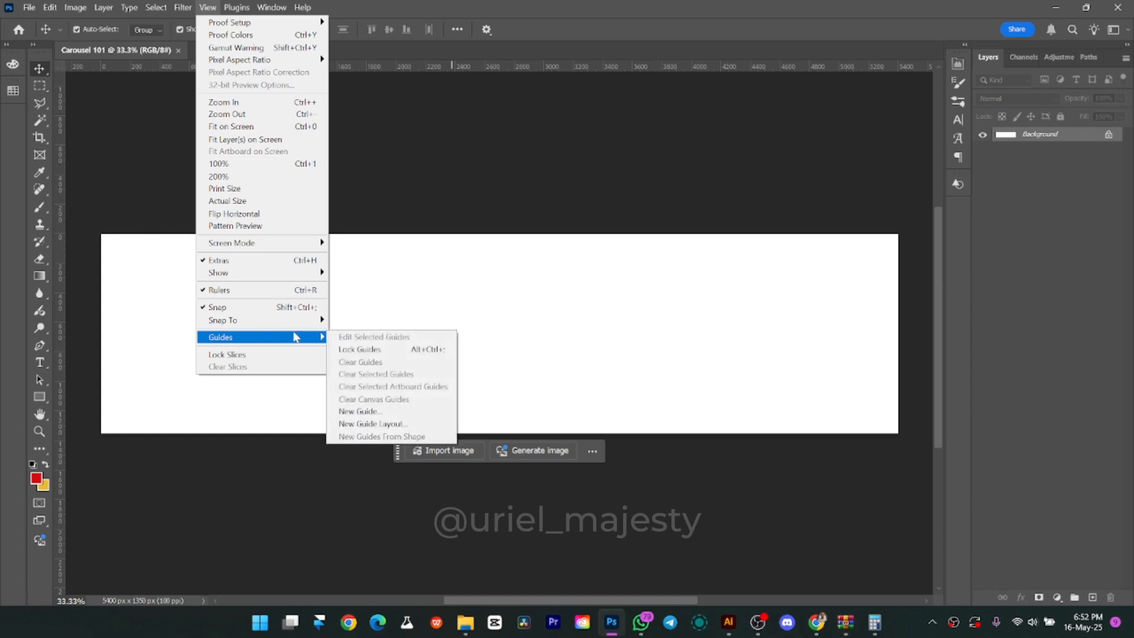
pyautogui.click(387, 424)
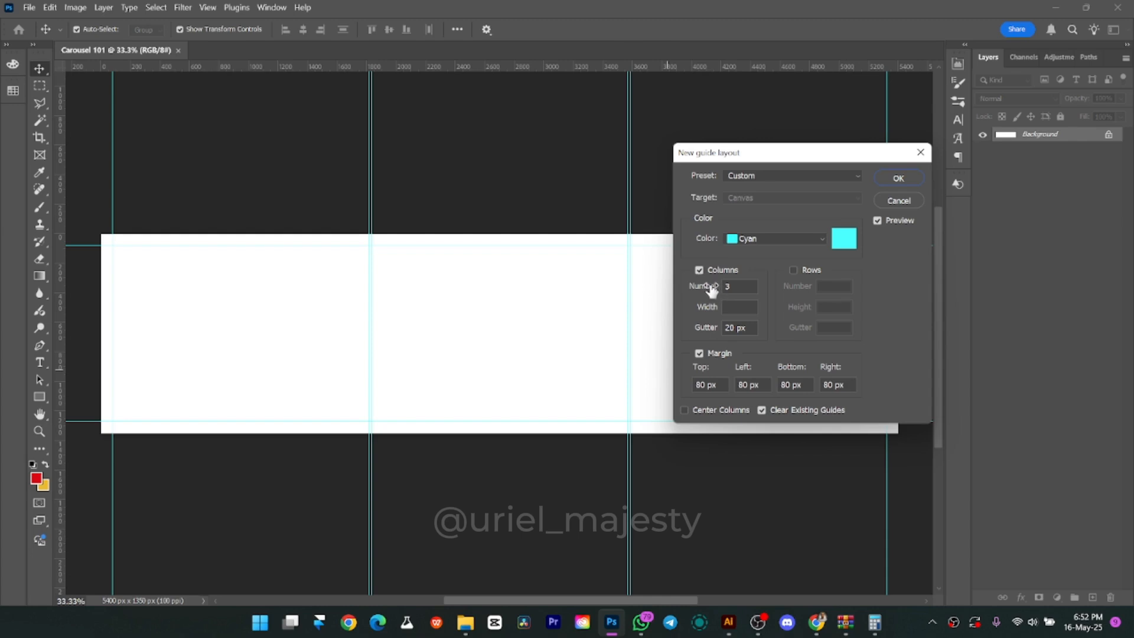
pyautogui.press('Tab')
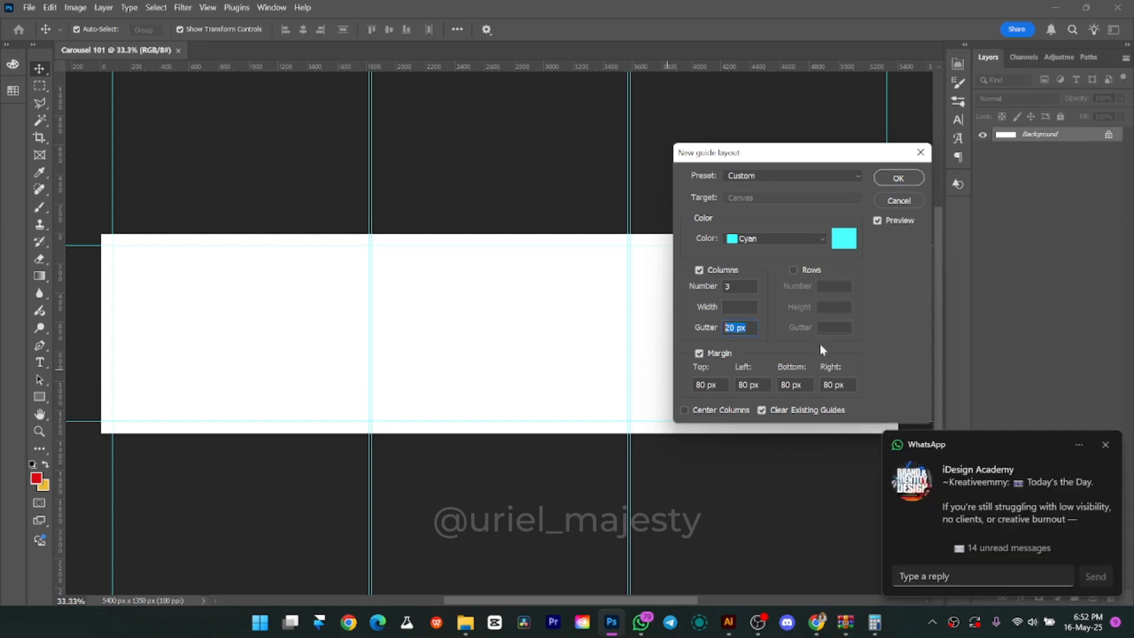
pyautogui.click(1106, 445)
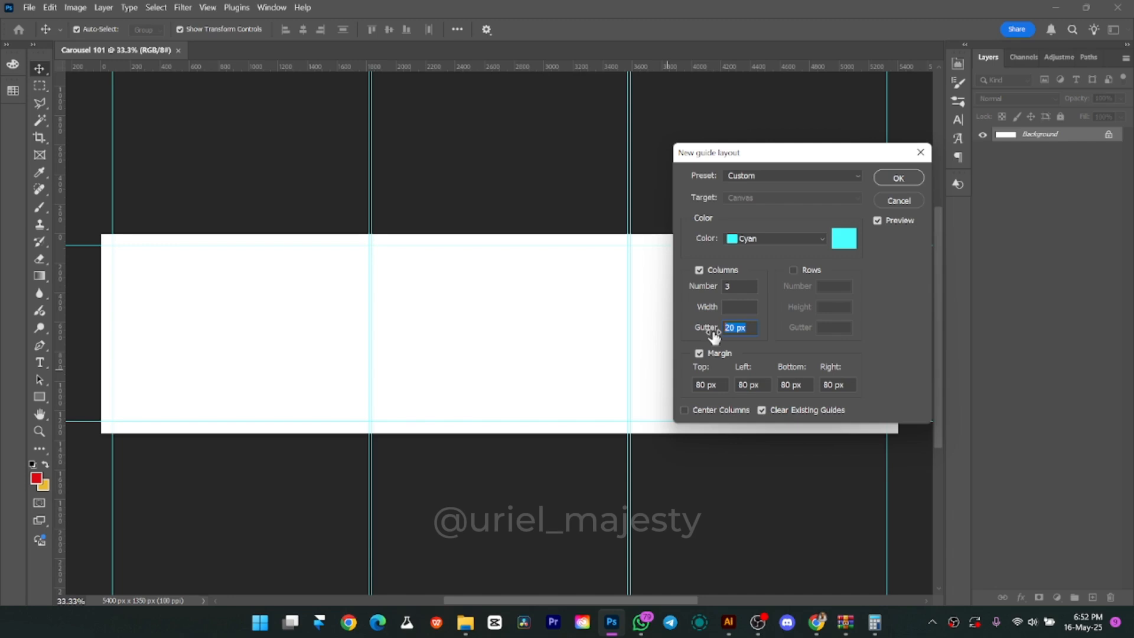
pyautogui.press('BackSpace')
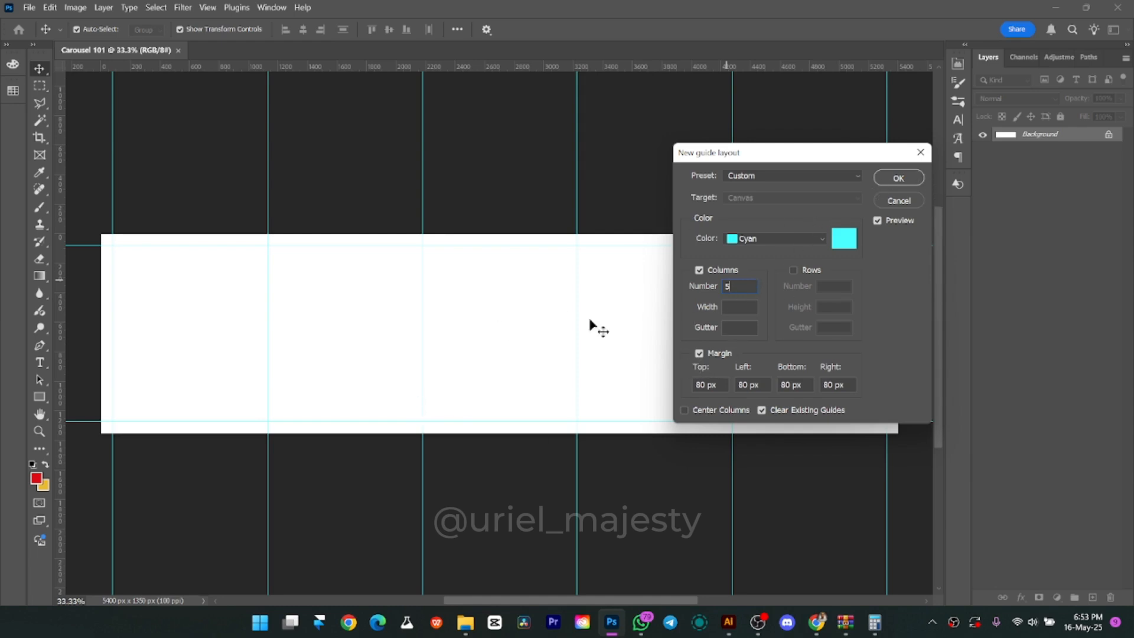
pyautogui.click(701, 352)
pyautogui.click(700, 353)
pyautogui.click(891, 179)
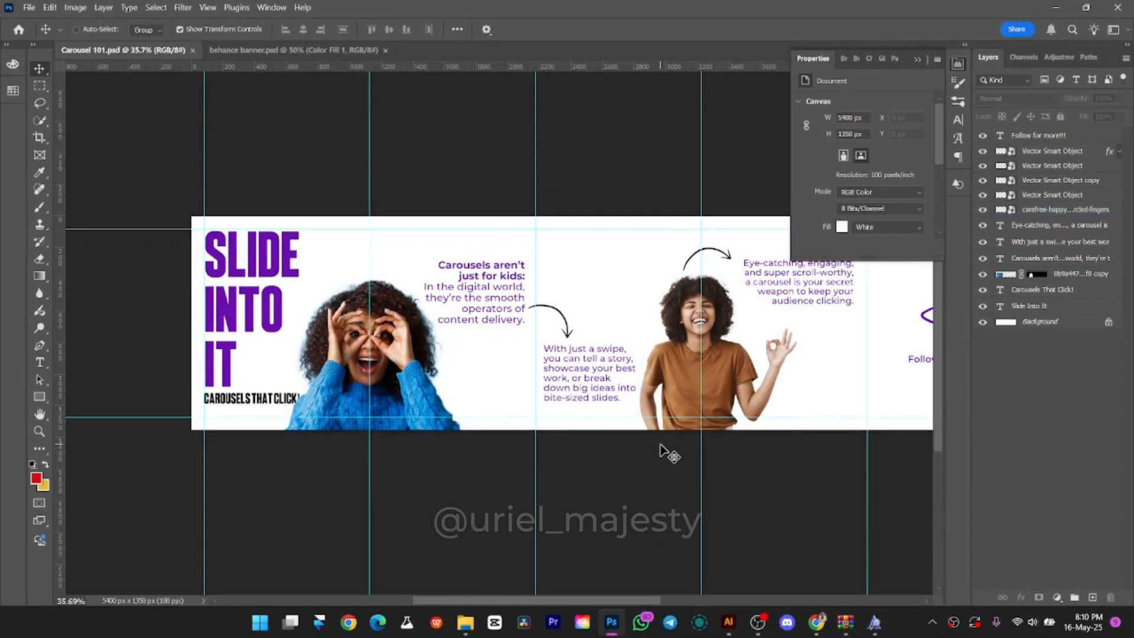
# - Delete the two horizontal margin guides along the upper and lower edges of the finished Carousel 101 design
pyautogui.hotkey('ctrl', '0')
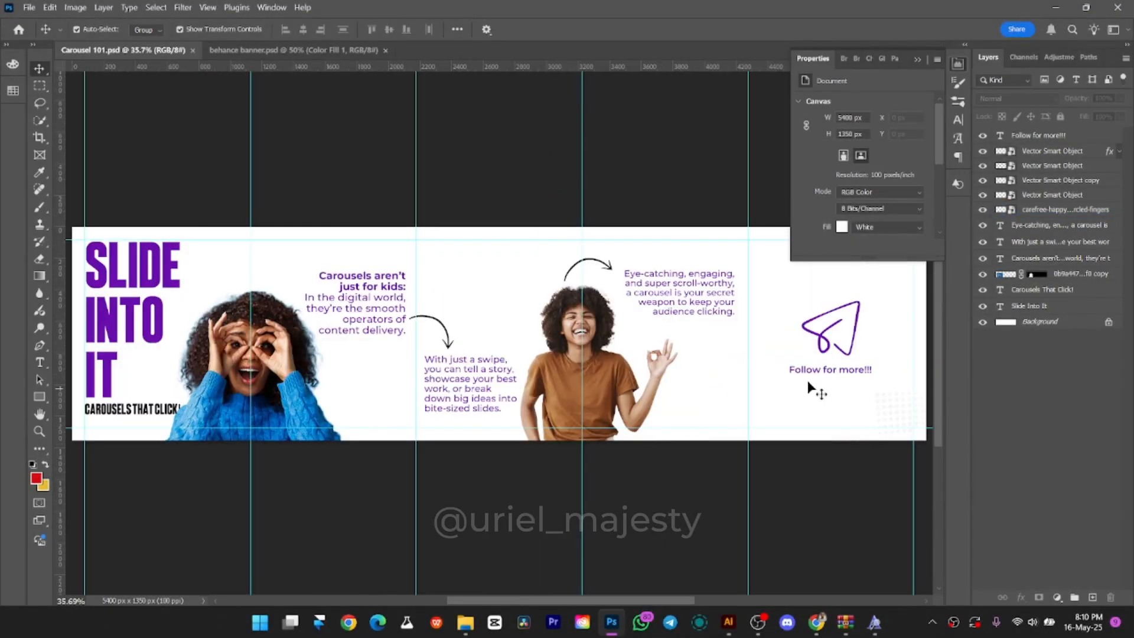
pyautogui.click(917, 60)
pyautogui.click(268, 416)
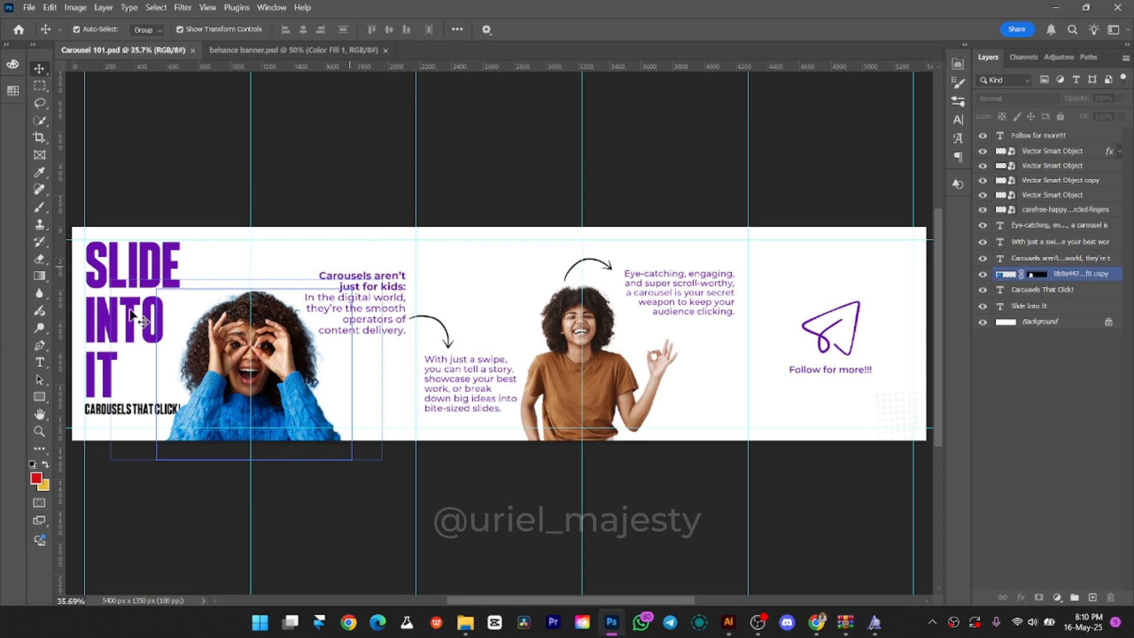
pyautogui.click(502, 198)
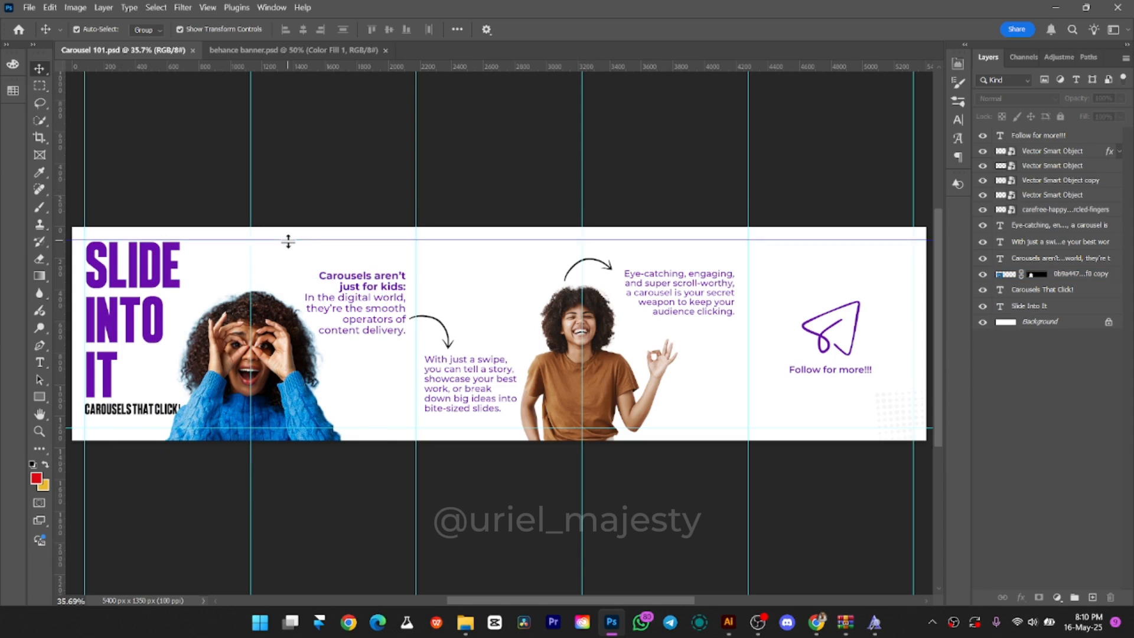
pyautogui.click(326, 428)
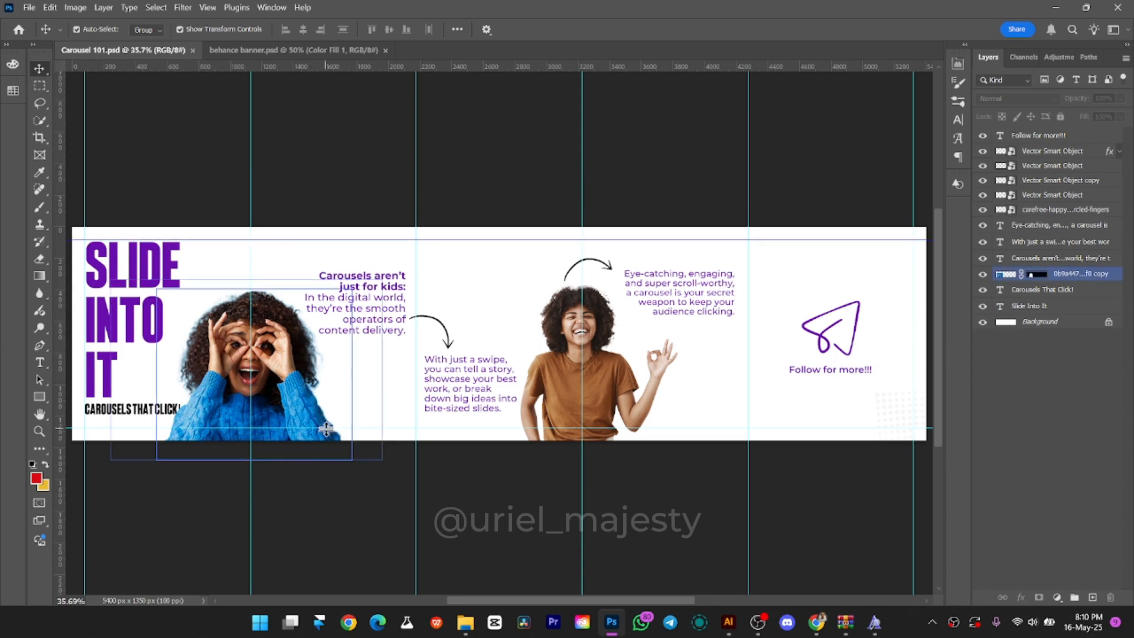
pyautogui.click(371, 319)
pyautogui.click(396, 230)
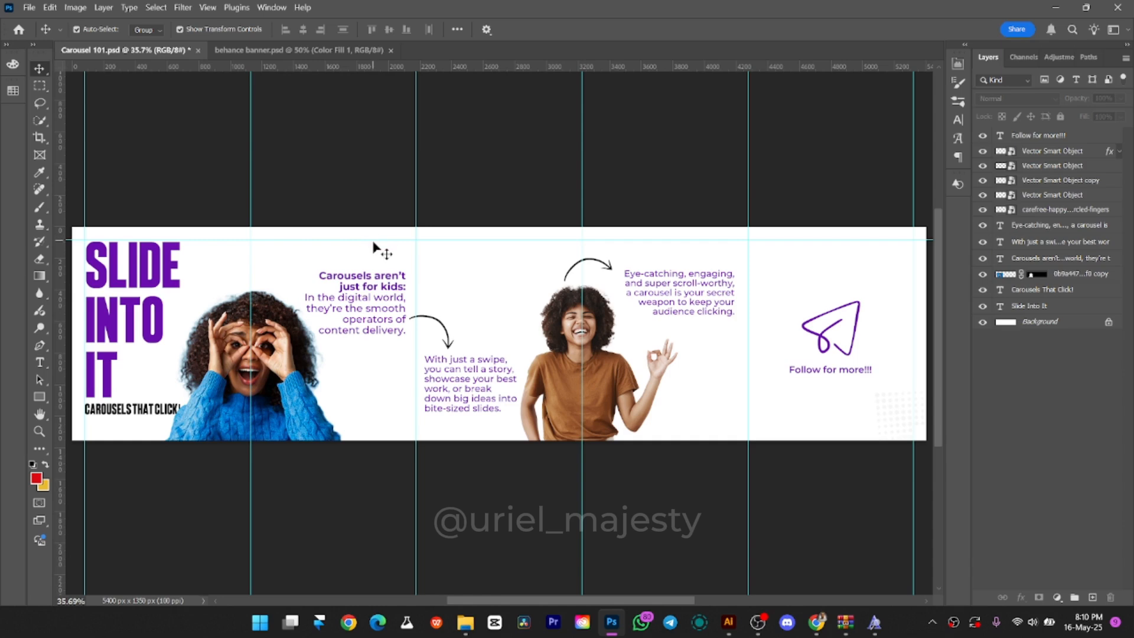
pyautogui.click(375, 240)
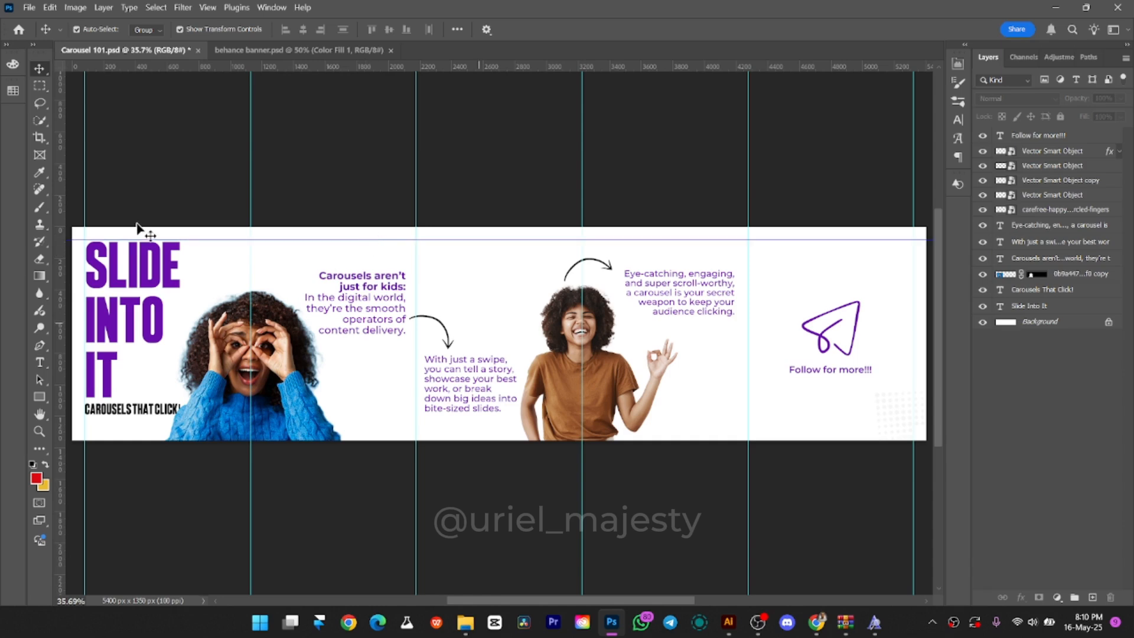
pyautogui.press('Delete')
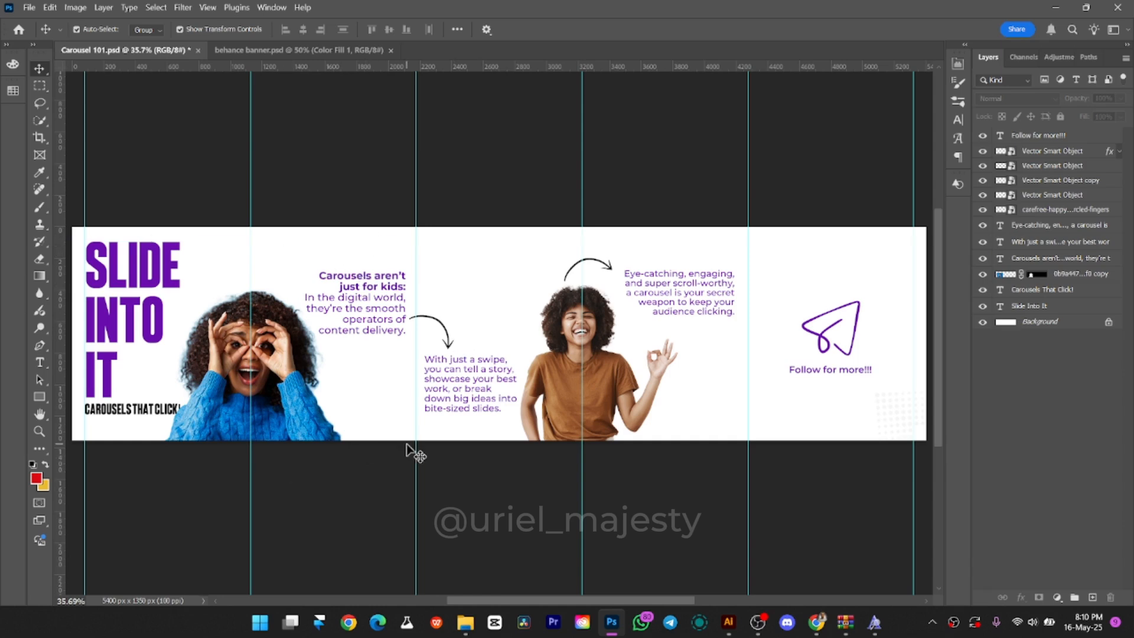
# - Activate the Slice Tool for the Carousel 101 design
pyautogui.click(231, 307)
pyautogui.click(39, 137)
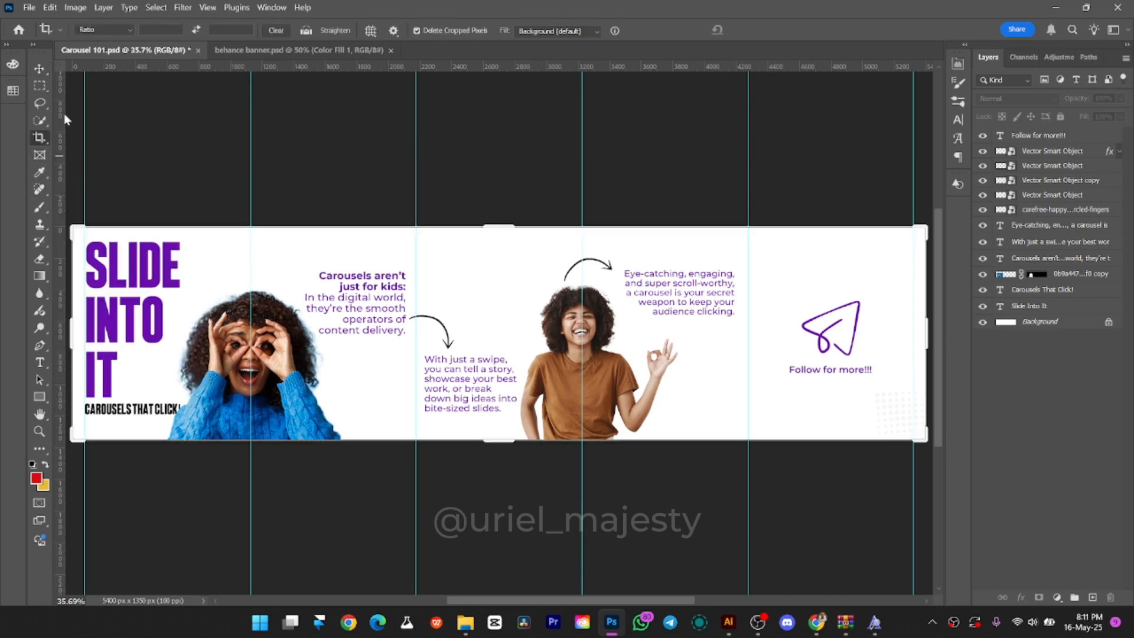
pyautogui.rightClick(41, 139)
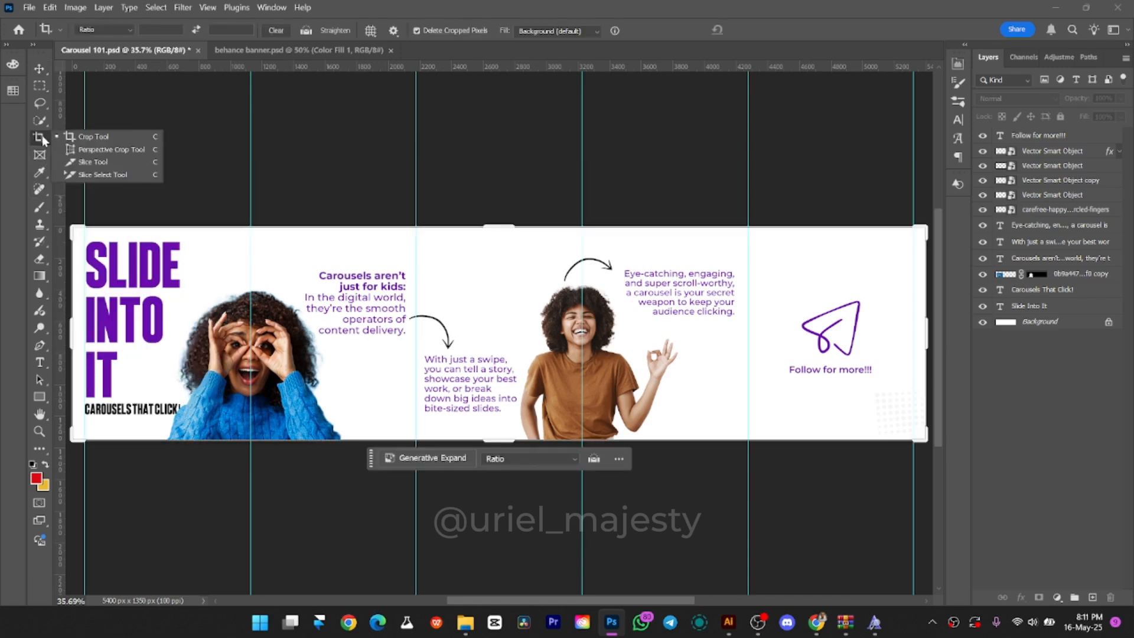
pyautogui.click(93, 161)
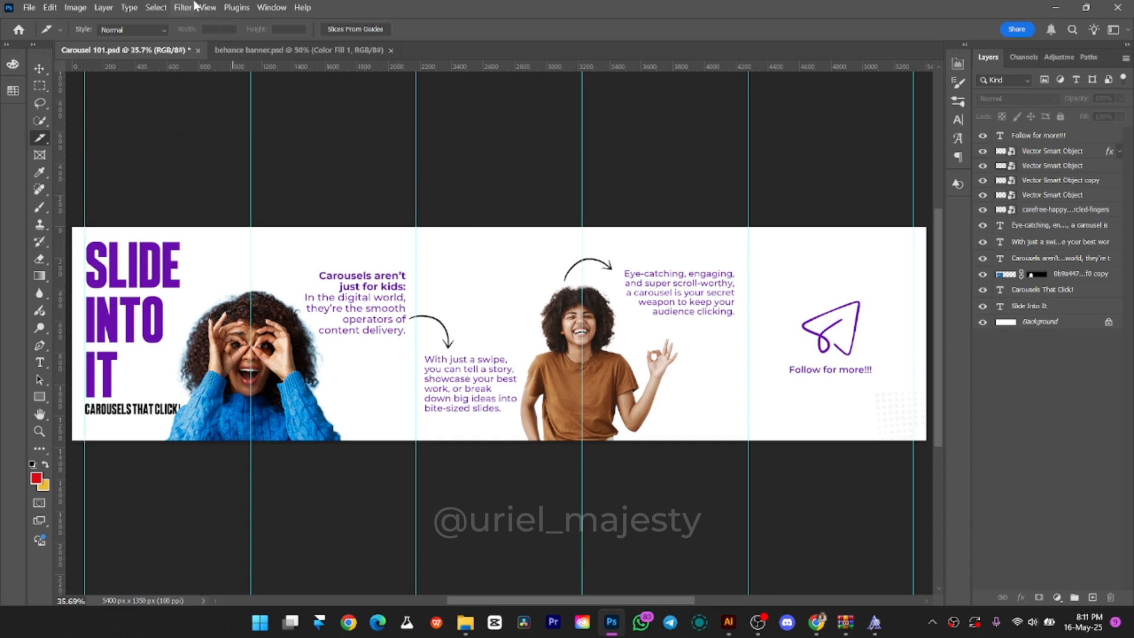
# - Replace the existing guides with a 5-column guide layout without margins, and create slices from the guides
pyautogui.click(208, 8)
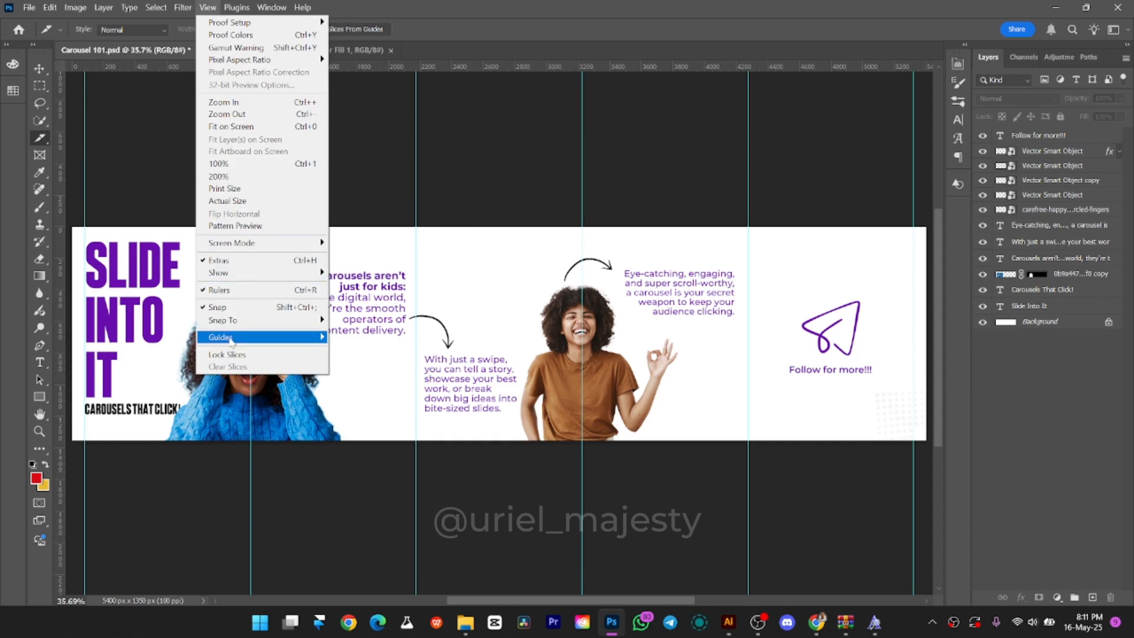
pyautogui.moveTo(234, 341)
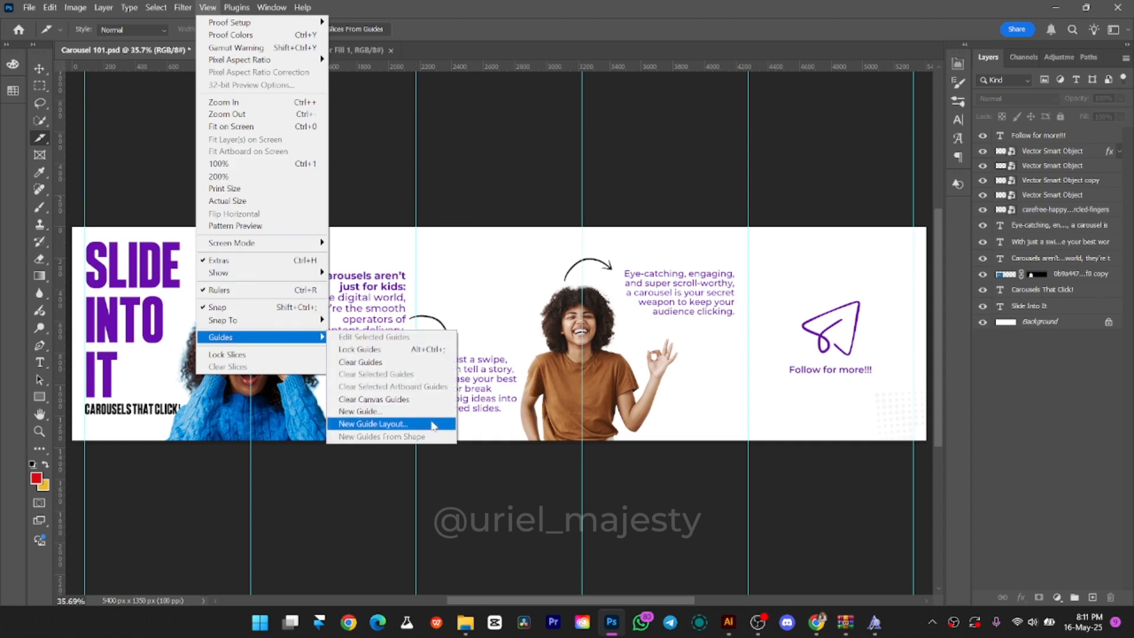
pyautogui.click(408, 424)
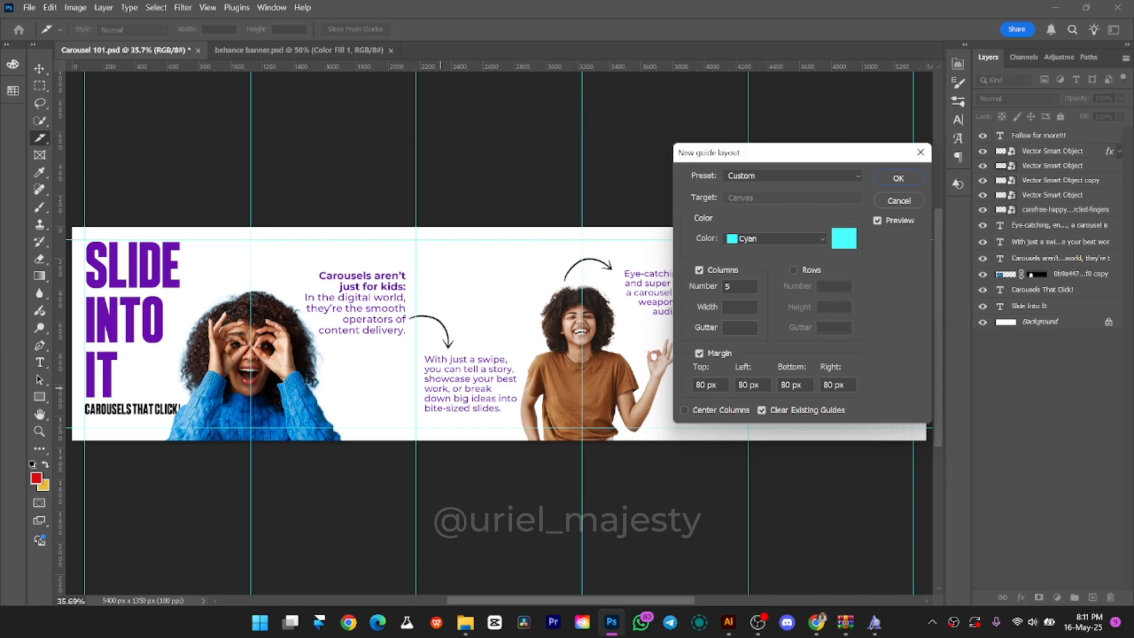
pyautogui.click(700, 353)
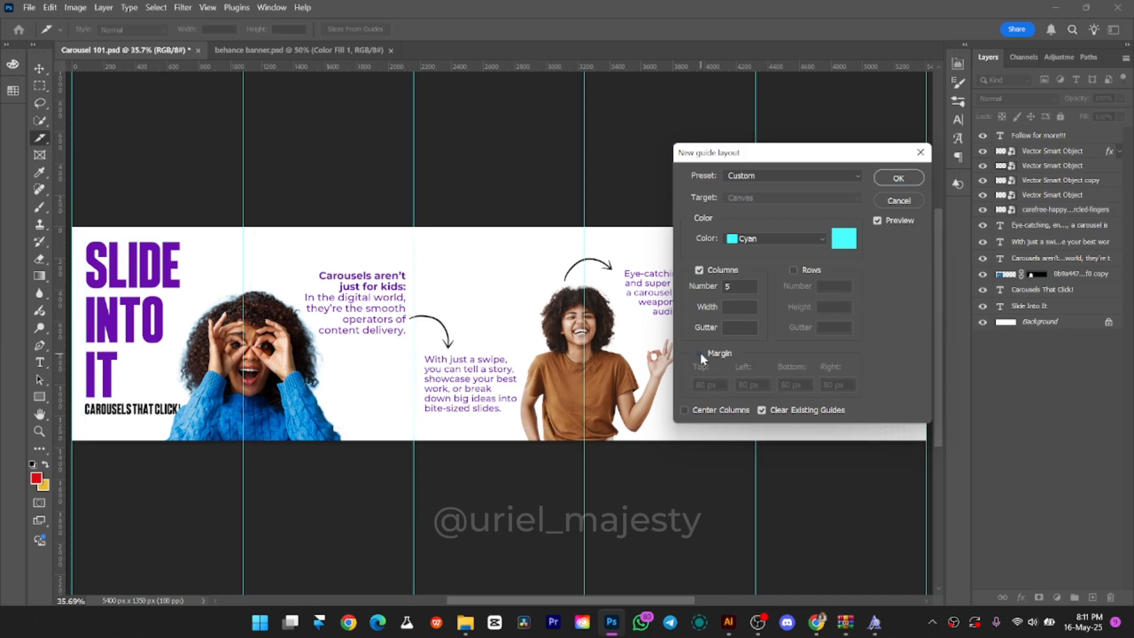
pyautogui.click(896, 180)
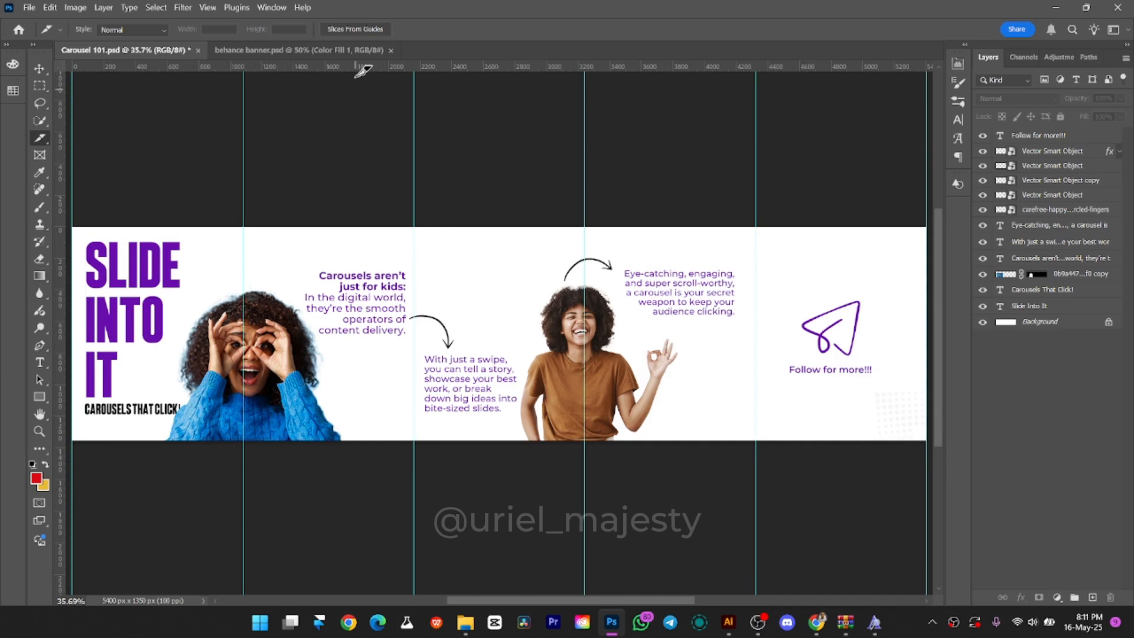
pyautogui.click(349, 33)
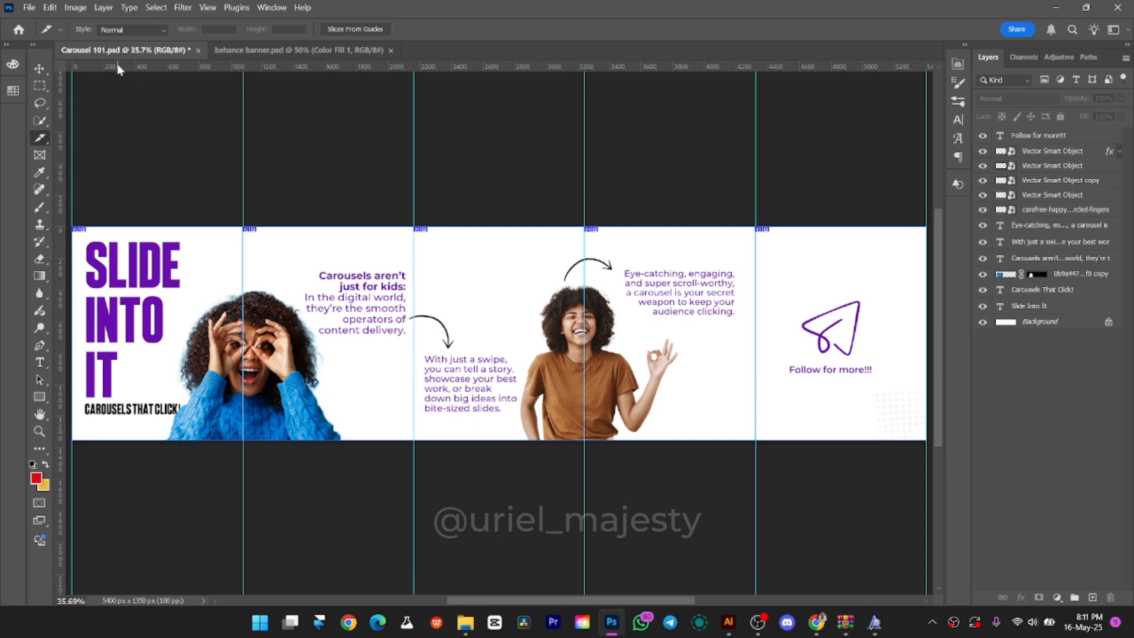
# - Open the sliced Carousel 101 design in Save for Web and set the preview zoom to 25%
pyautogui.click(30, 8)
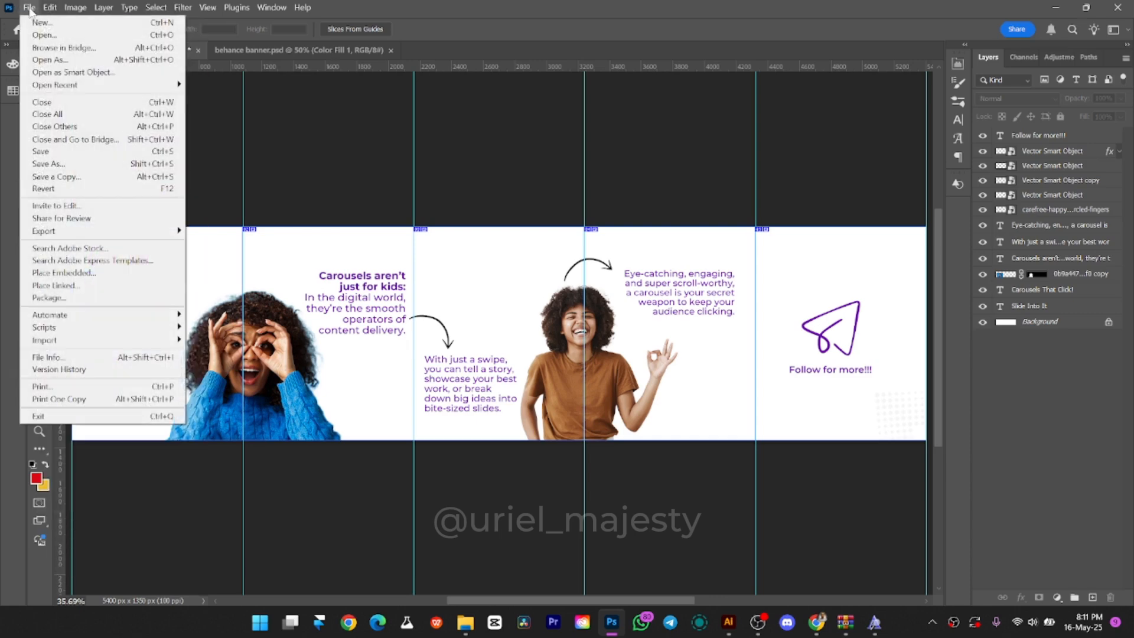
pyautogui.moveTo(125, 234)
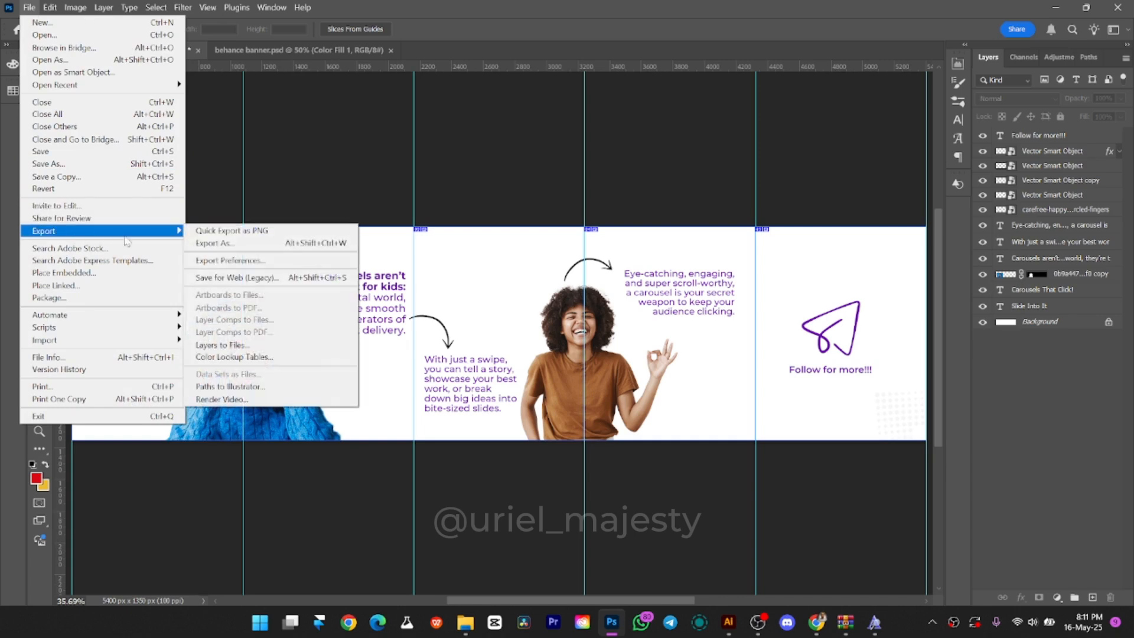
pyautogui.click(265, 279)
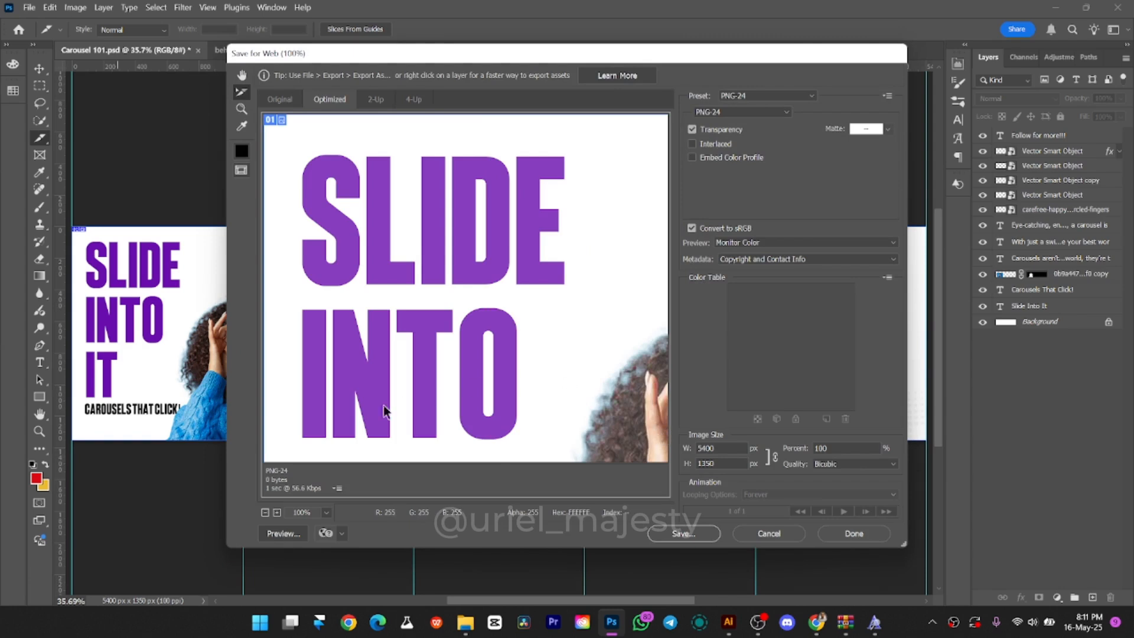
pyautogui.click(326, 513)
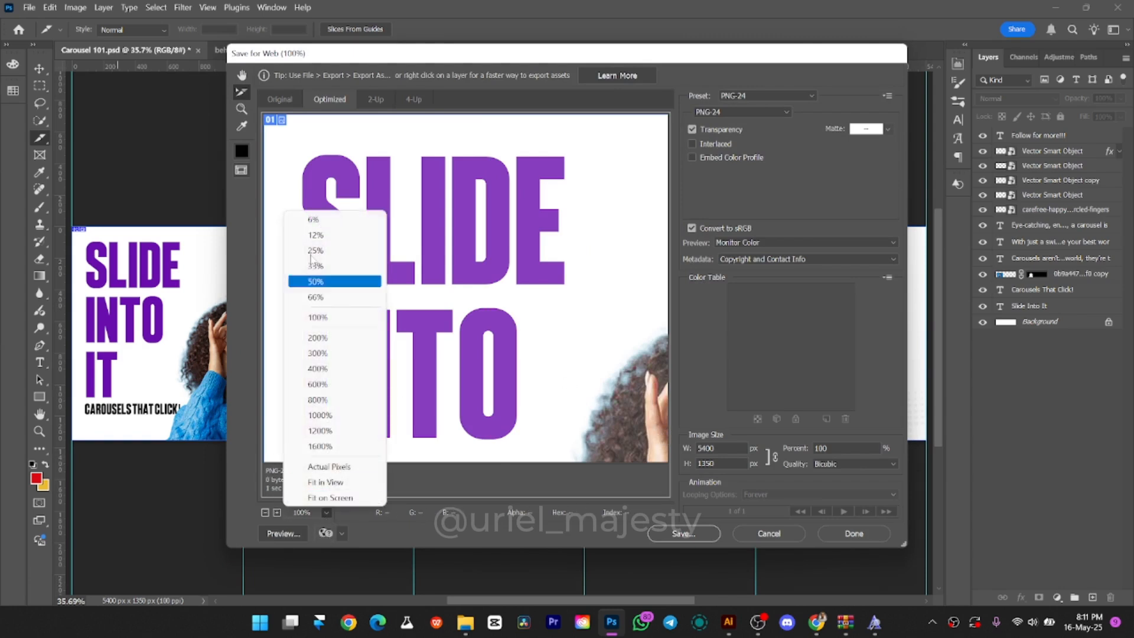
pyautogui.click(363, 249)
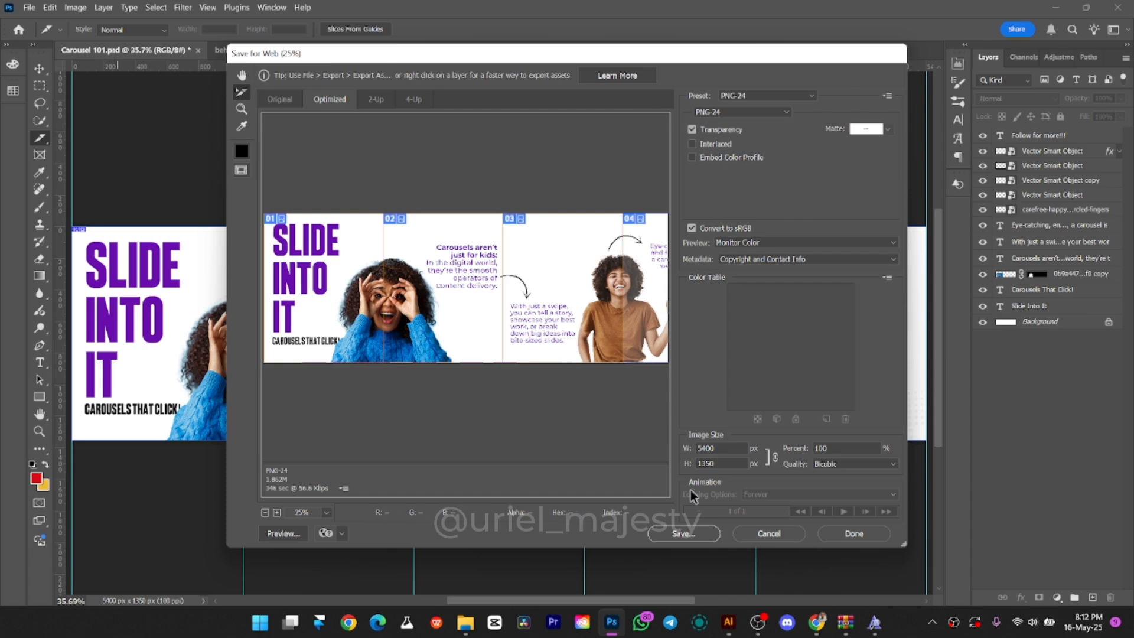
# - Save all slices as Images Only under Carousel-101 in the Photoshop projects' PaFi folder, and check the exported files in File Explorer
pyautogui.click(684, 533)
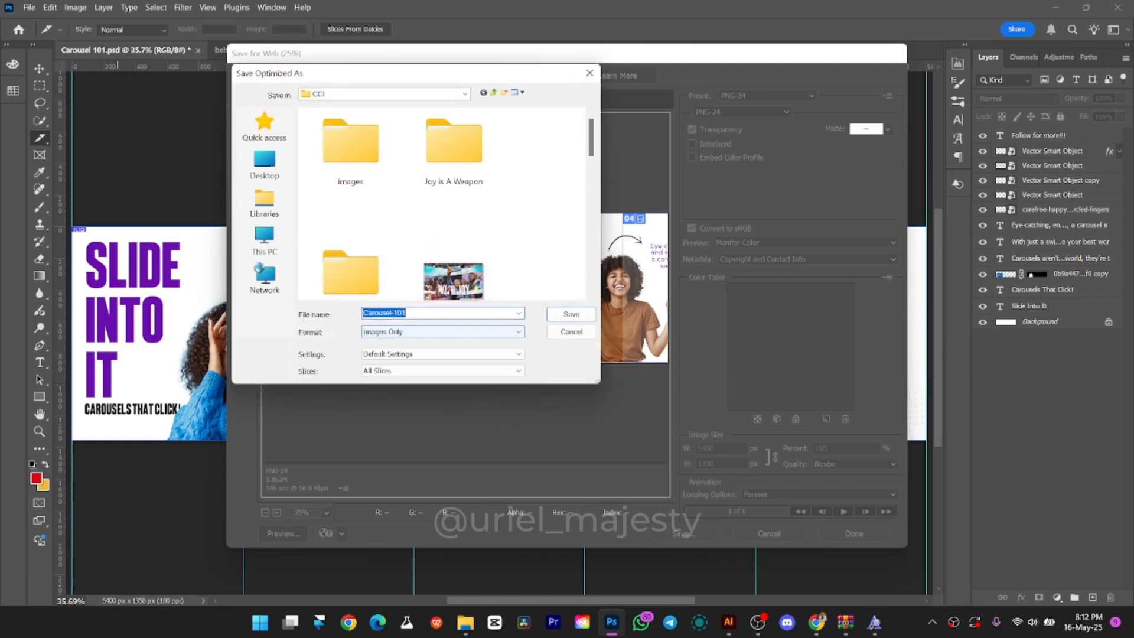
pyautogui.click(319, 96)
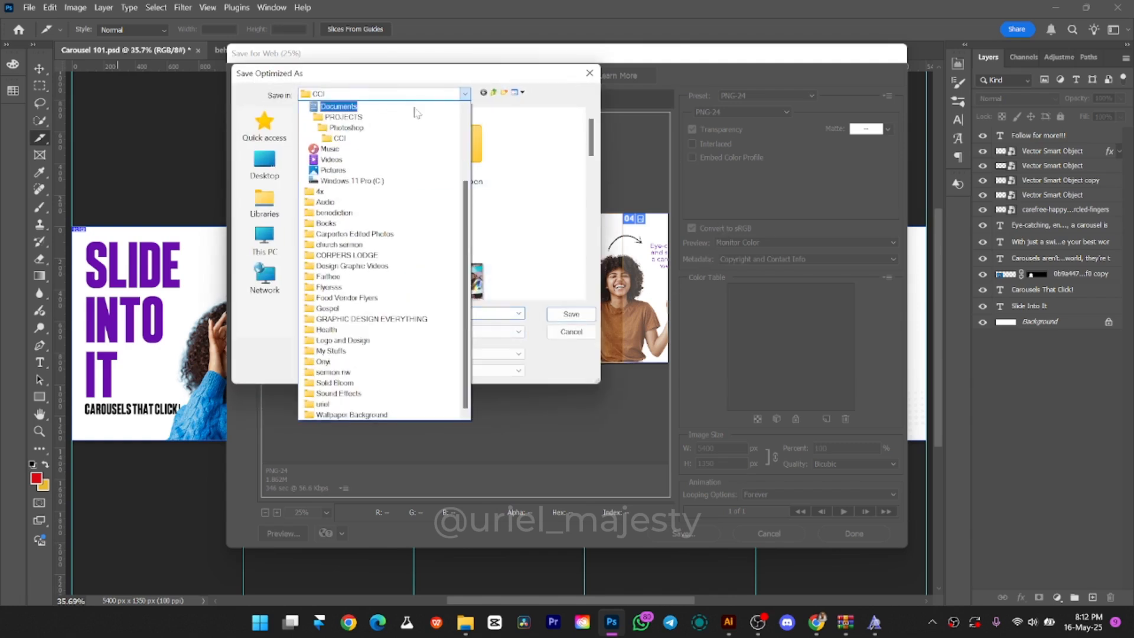
pyautogui.click(360, 120)
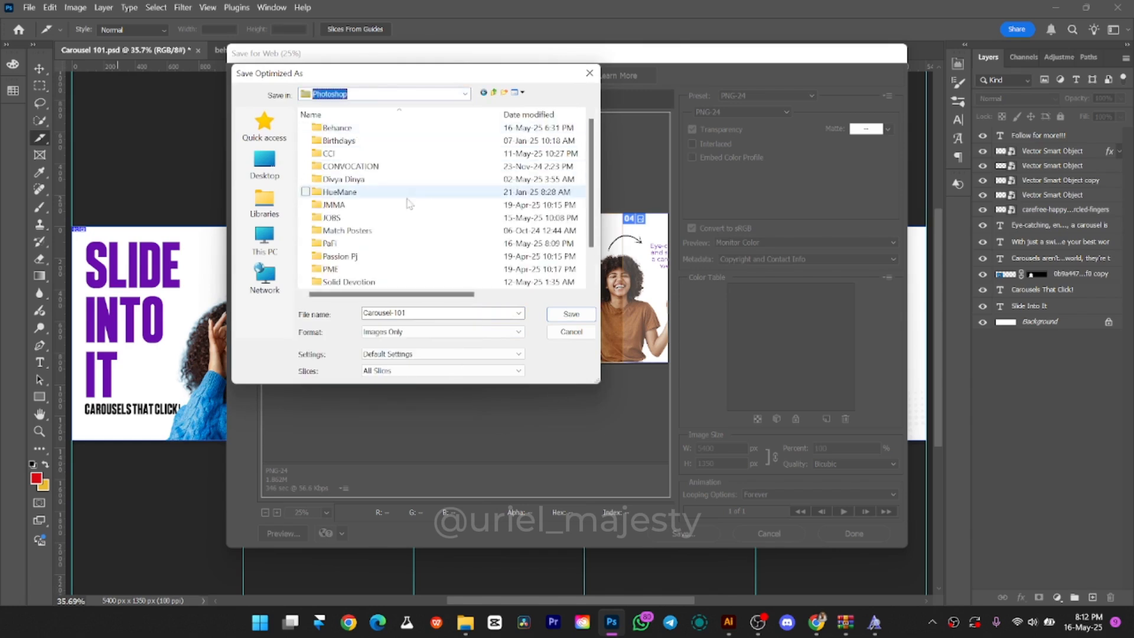
pyautogui.click(339, 244)
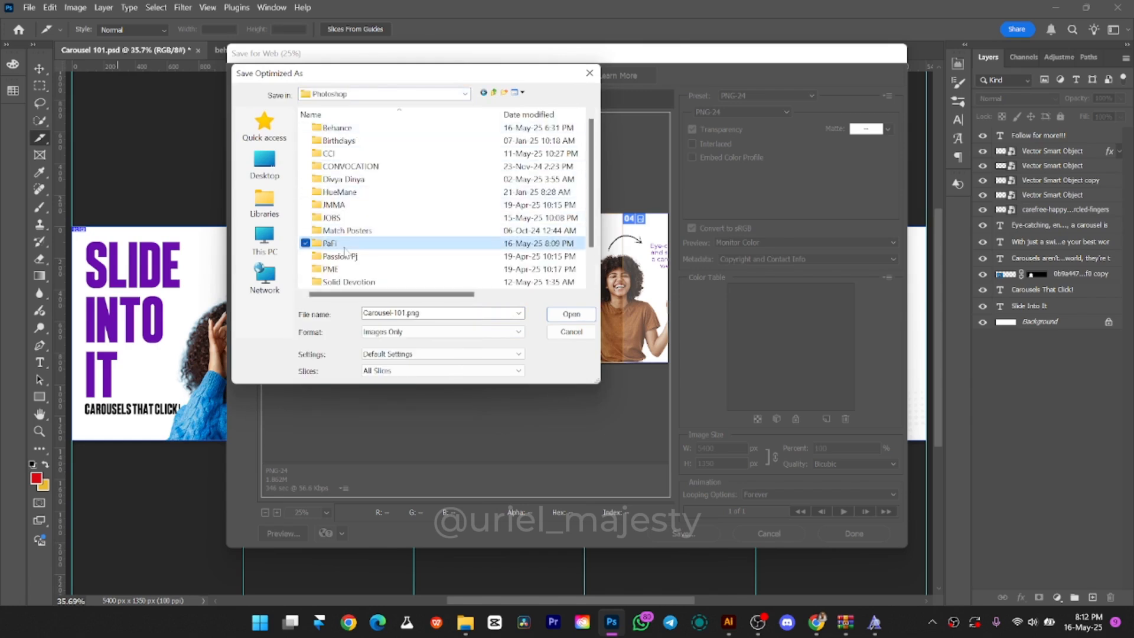
pyautogui.click(569, 316)
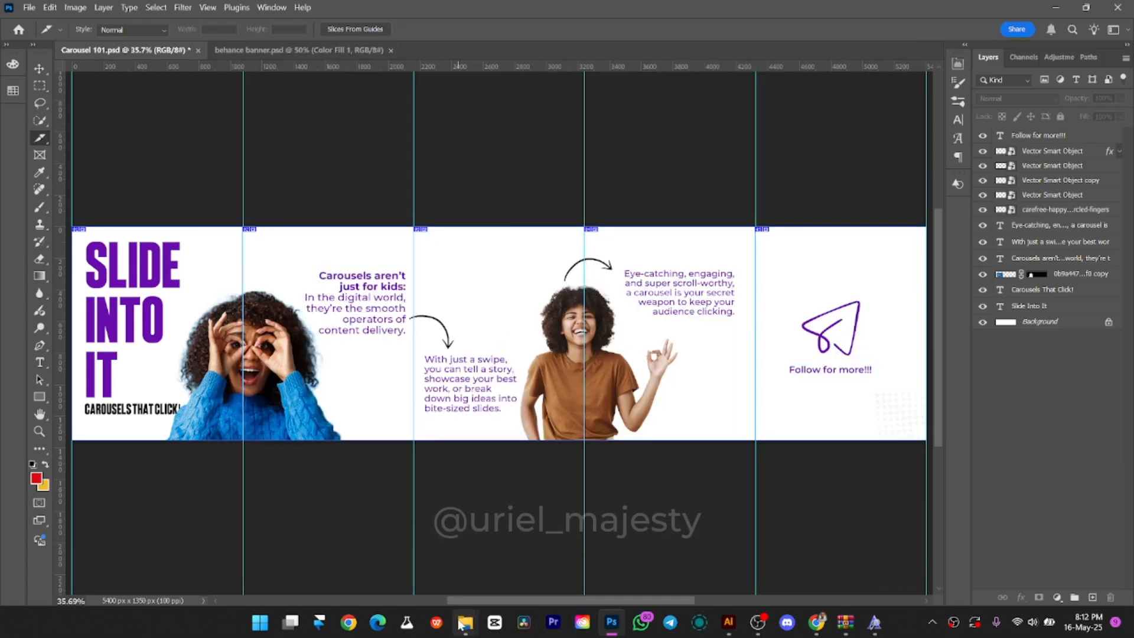
pyautogui.moveTo(465, 622)
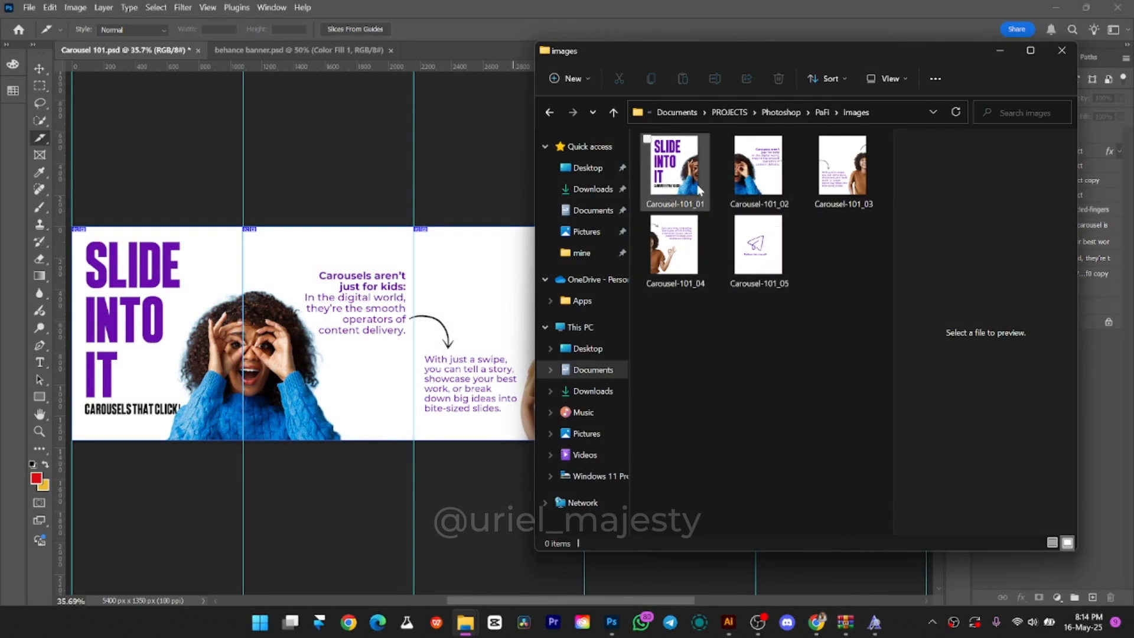
pyautogui.click(1000, 51)
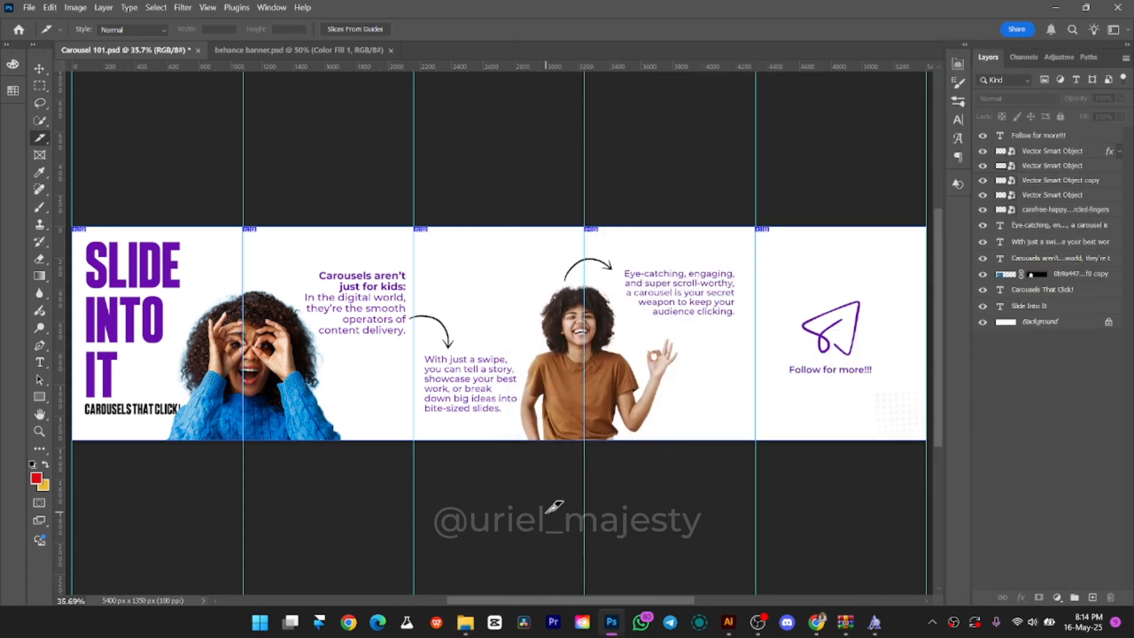
# - Switch to Instagram in Chrome and start creating a new post from the home page
pyautogui.click(817, 622)
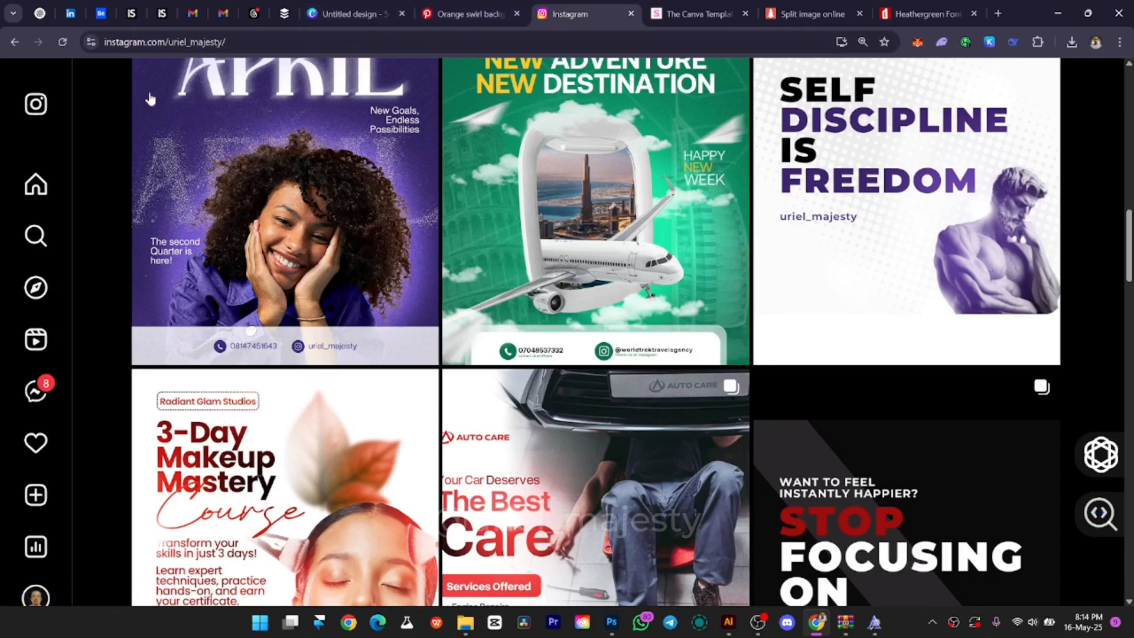
pyautogui.click(35, 107)
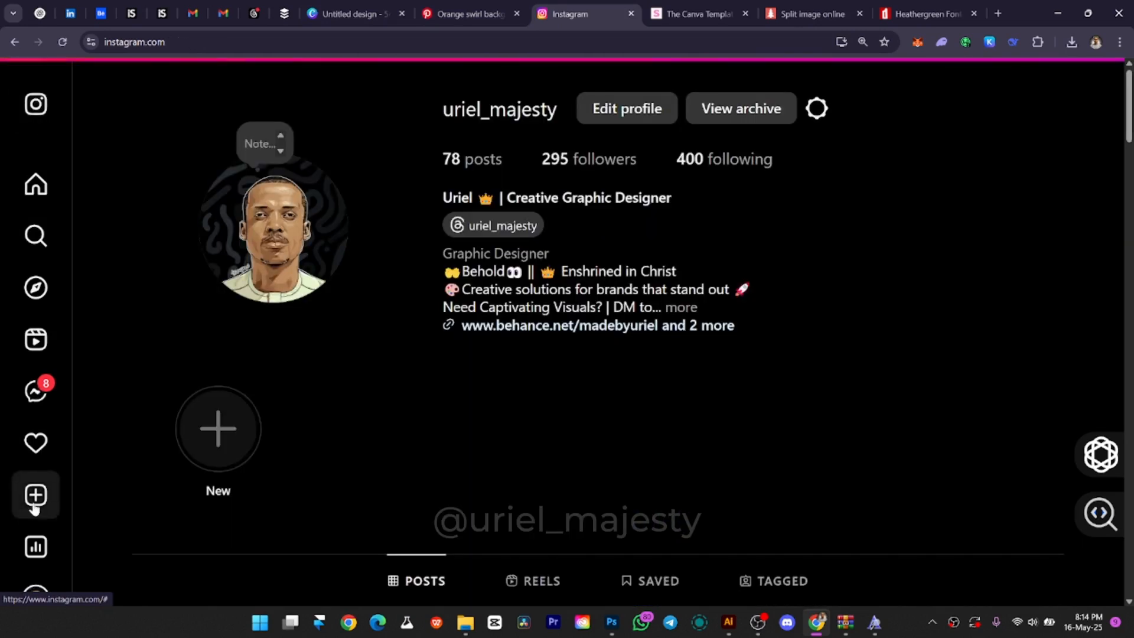
pyautogui.click(35, 497)
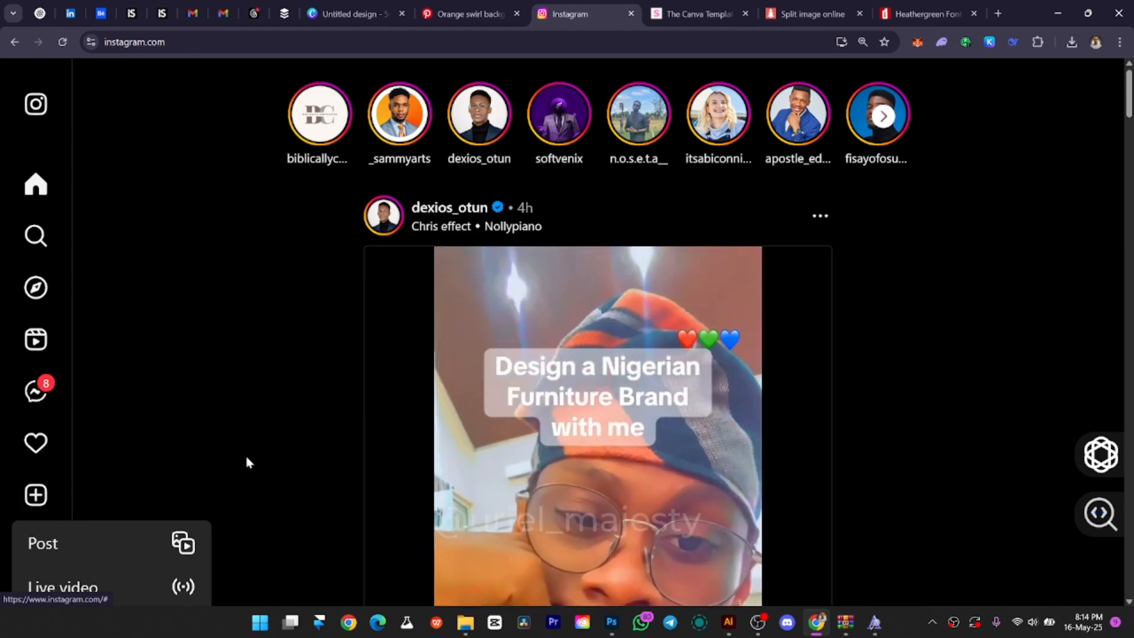
pyautogui.click(123, 546)
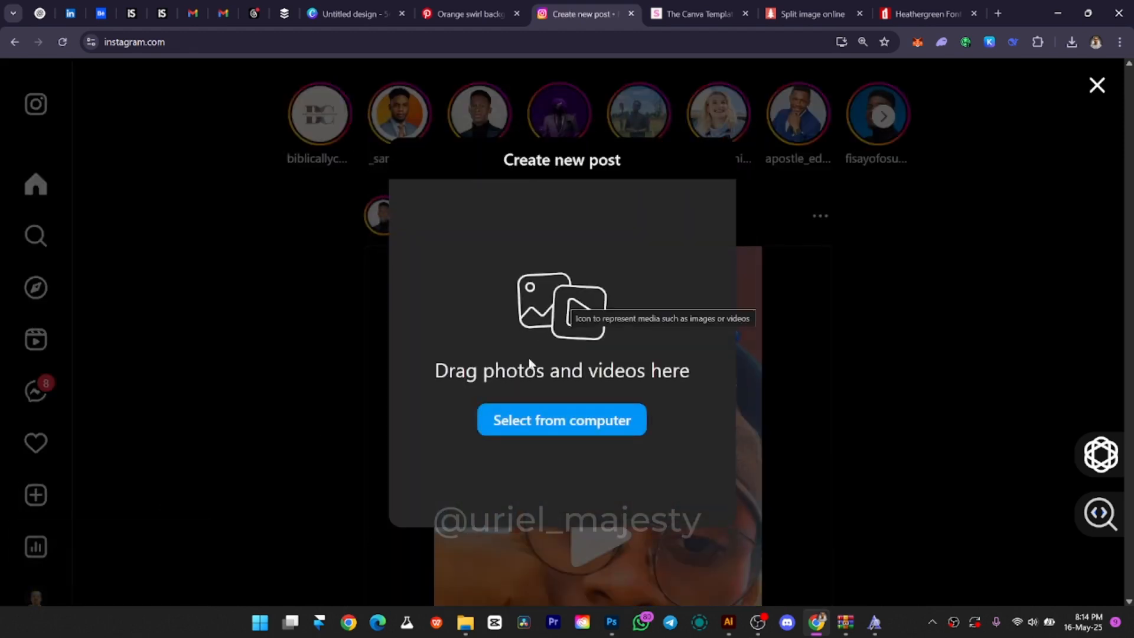
# - Load the five exported images Carousel-101_01 to Carousel-101_05 from the computer into the new post, in order
pyautogui.click(525, 424)
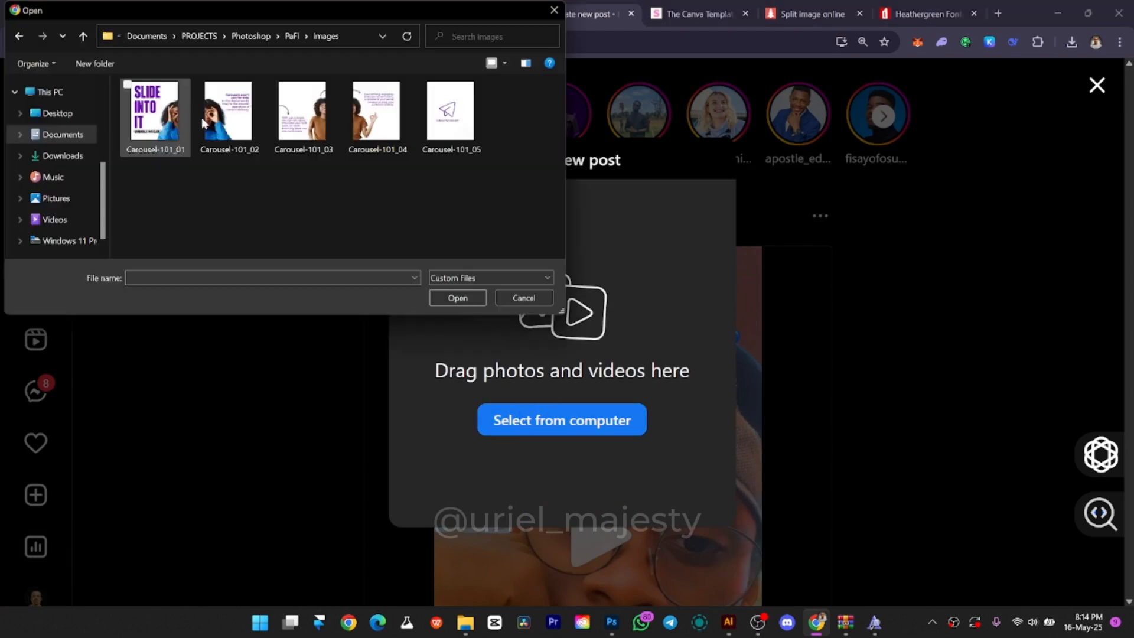
pyautogui.click(145, 129)
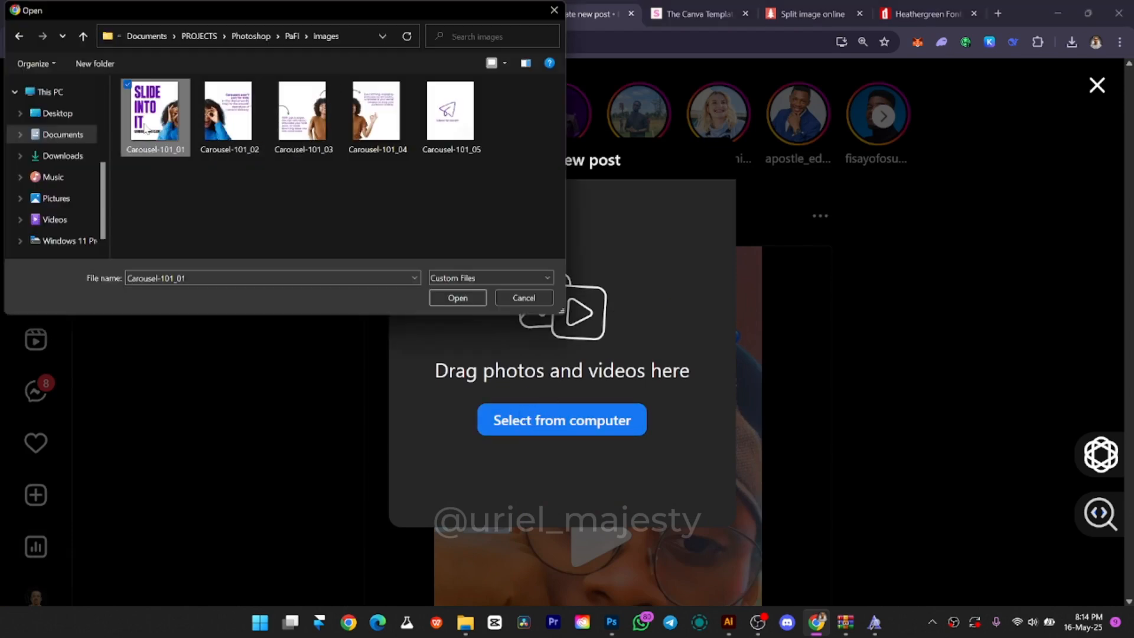
pyautogui.keyDown('ctrl'); pyautogui.click(228, 130); pyautogui.keyUp('ctrl')
pyautogui.keyDown('ctrl'); pyautogui.click(303, 127); pyautogui.keyUp('ctrl')
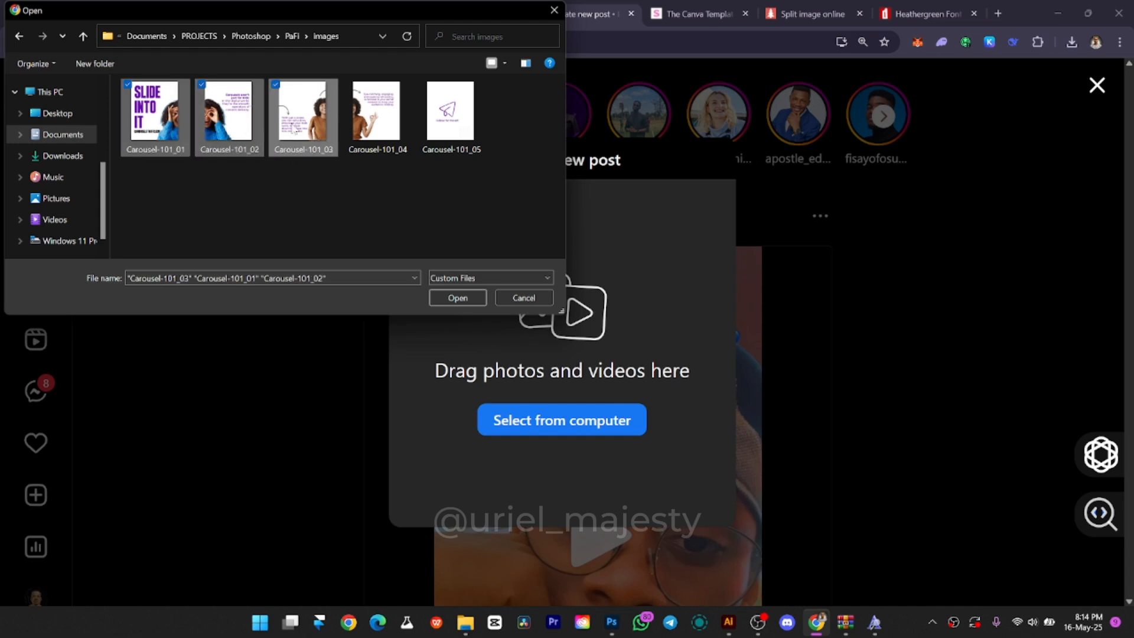
pyautogui.keyDown('ctrl'); pyautogui.click(371, 127); pyautogui.keyUp('ctrl')
pyautogui.keyDown('ctrl'); pyautogui.click(434, 131); pyautogui.keyUp('ctrl')
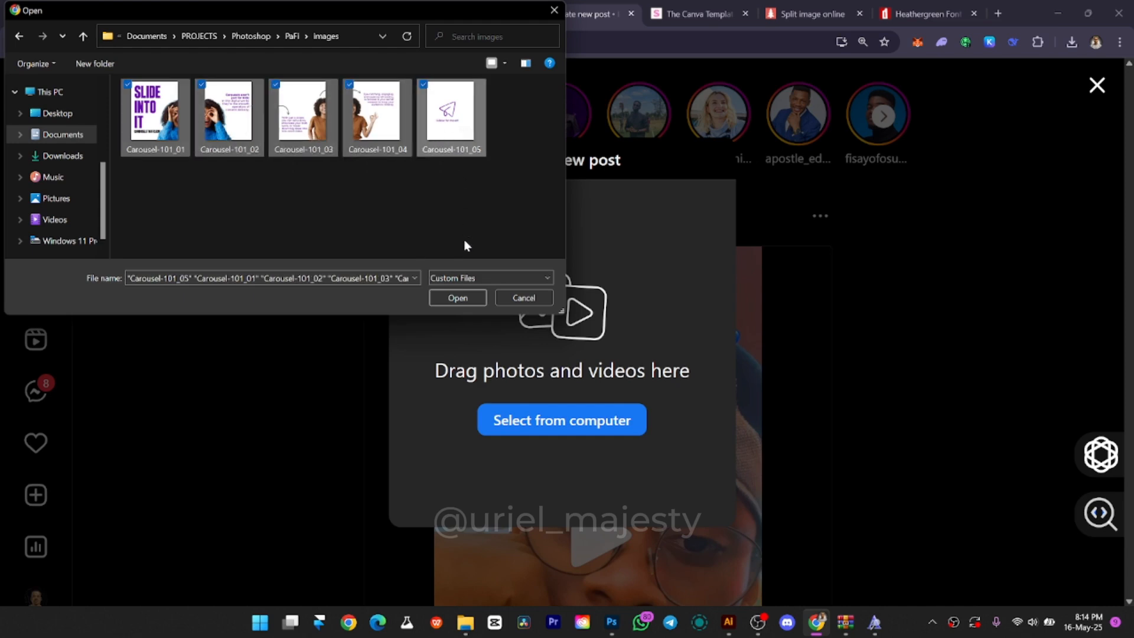
pyautogui.click(459, 298)
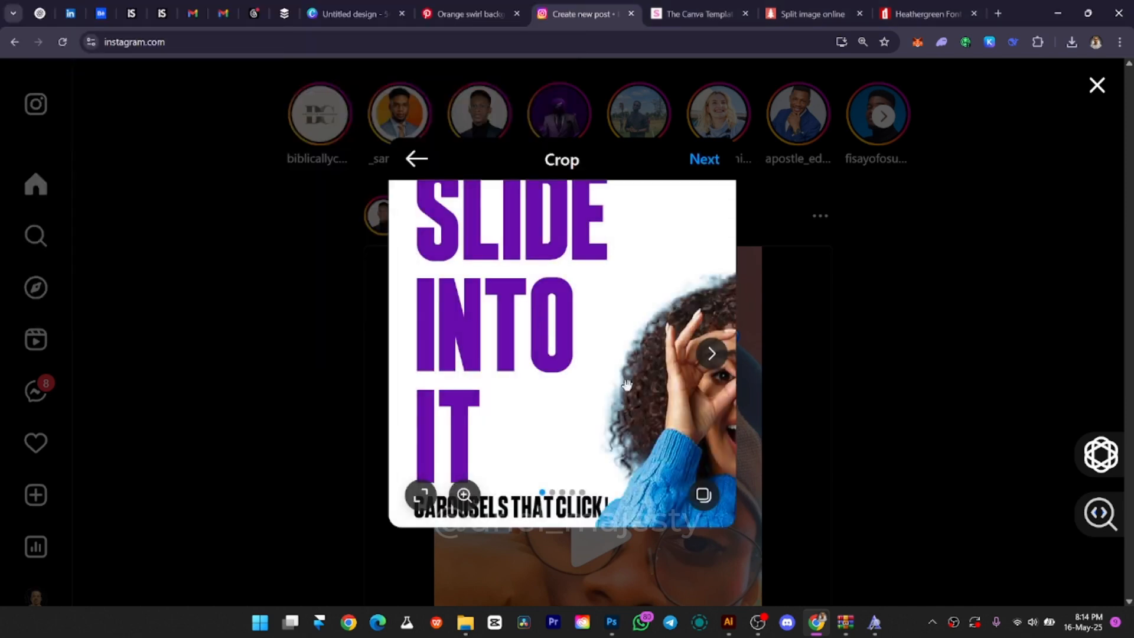
# - Try the 4:5 crop ratio, set the post's crop to Original, and preview the second slide
pyautogui.click(421, 495)
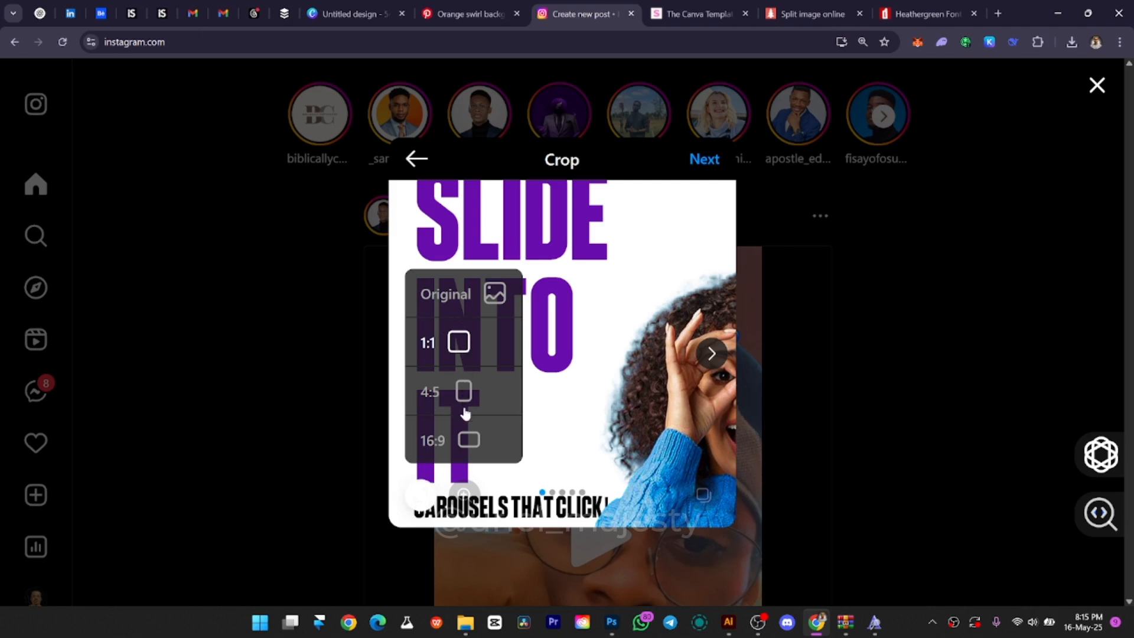
pyautogui.click(464, 391)
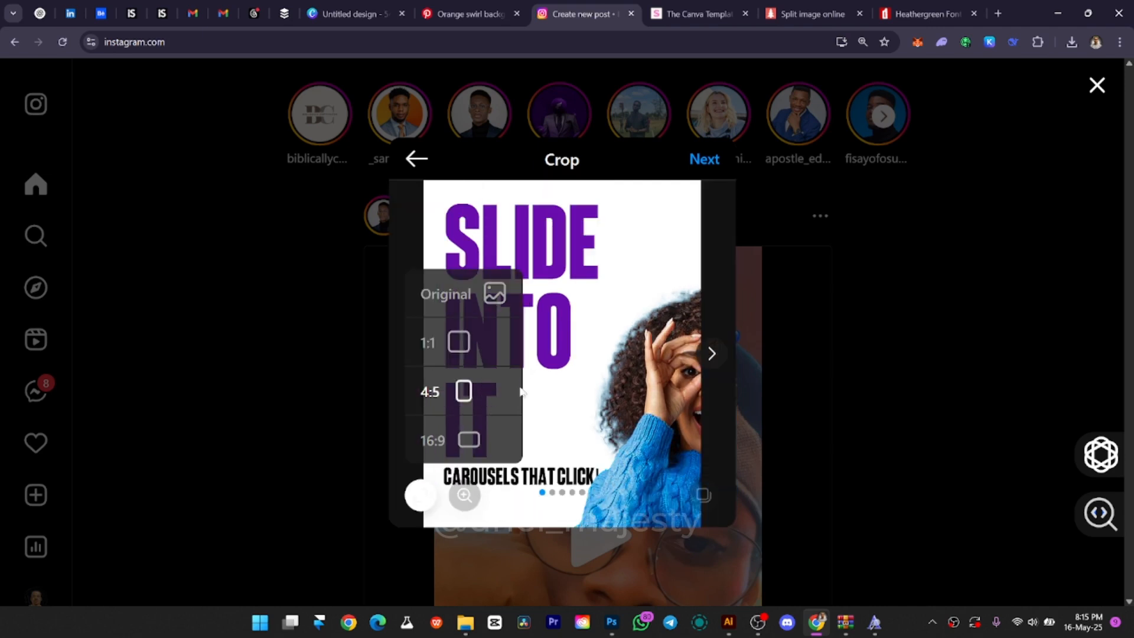
pyautogui.click(460, 298)
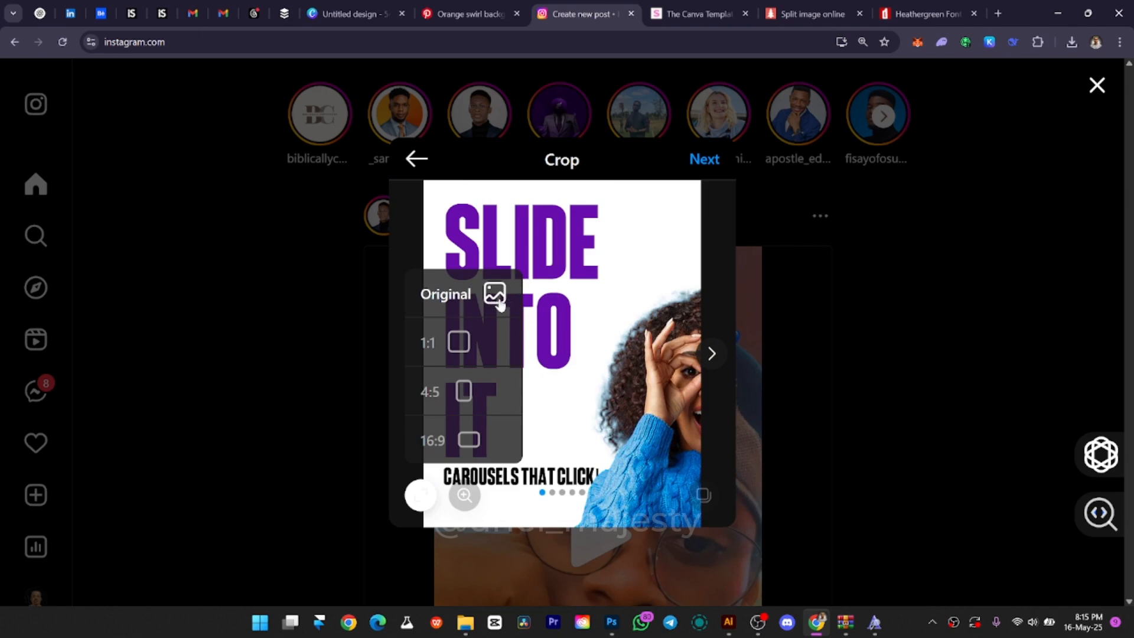
pyautogui.click(591, 359)
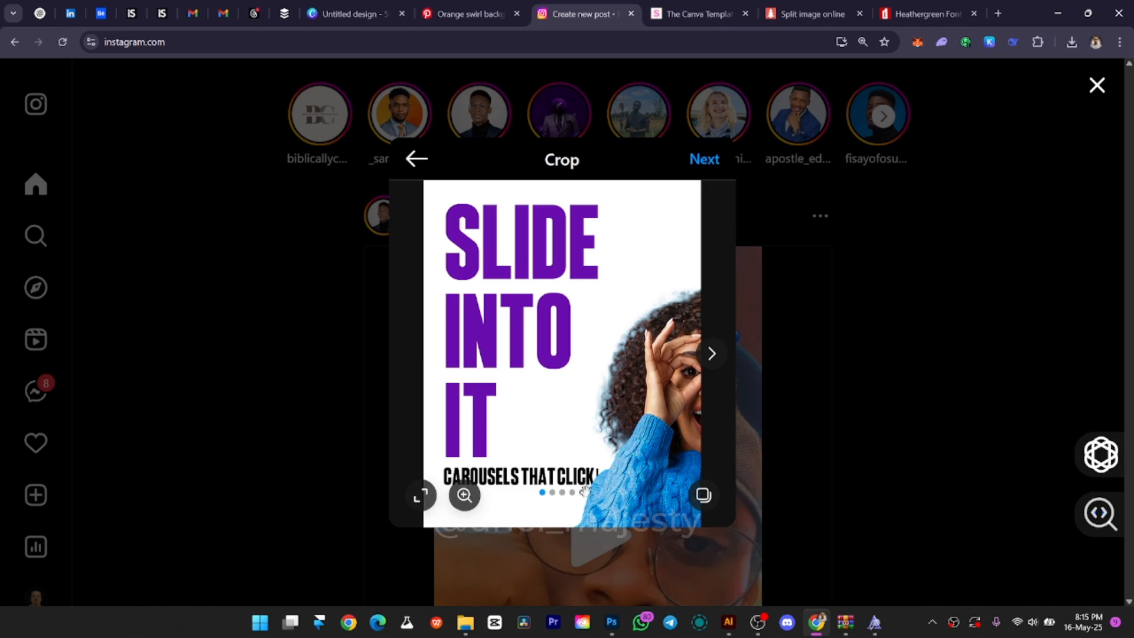
pyautogui.click(711, 355)
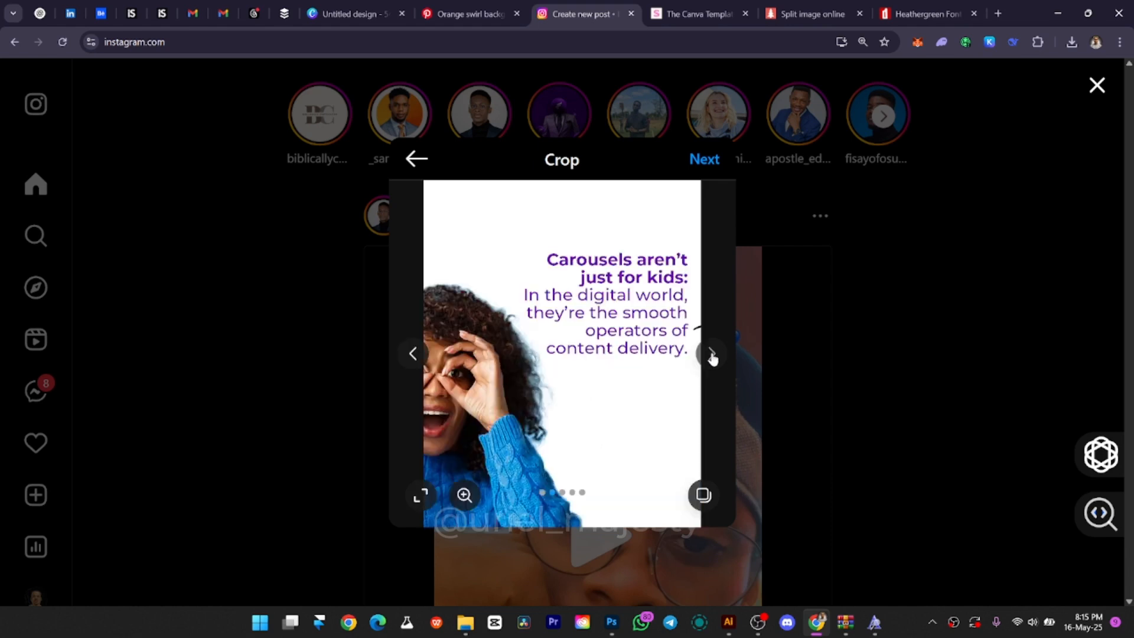
# - Preview the remaining carousel slides, share the post without adding a filter or caption, and leave the sharing dialog
pyautogui.click(712, 355)
pyautogui.click(712, 354)
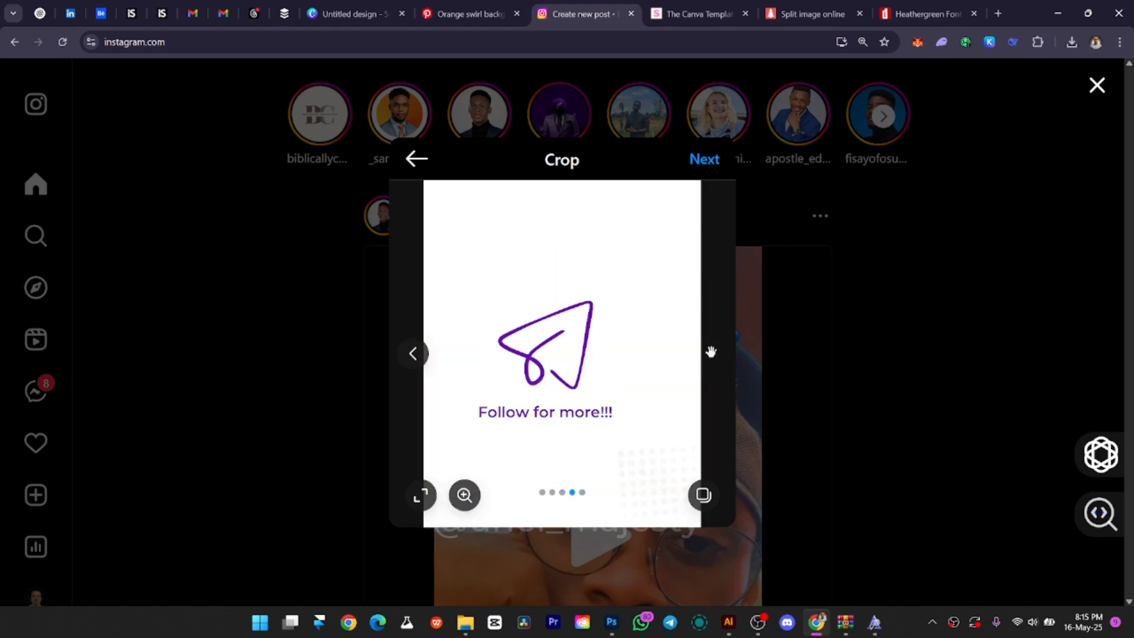
pyautogui.click(712, 160)
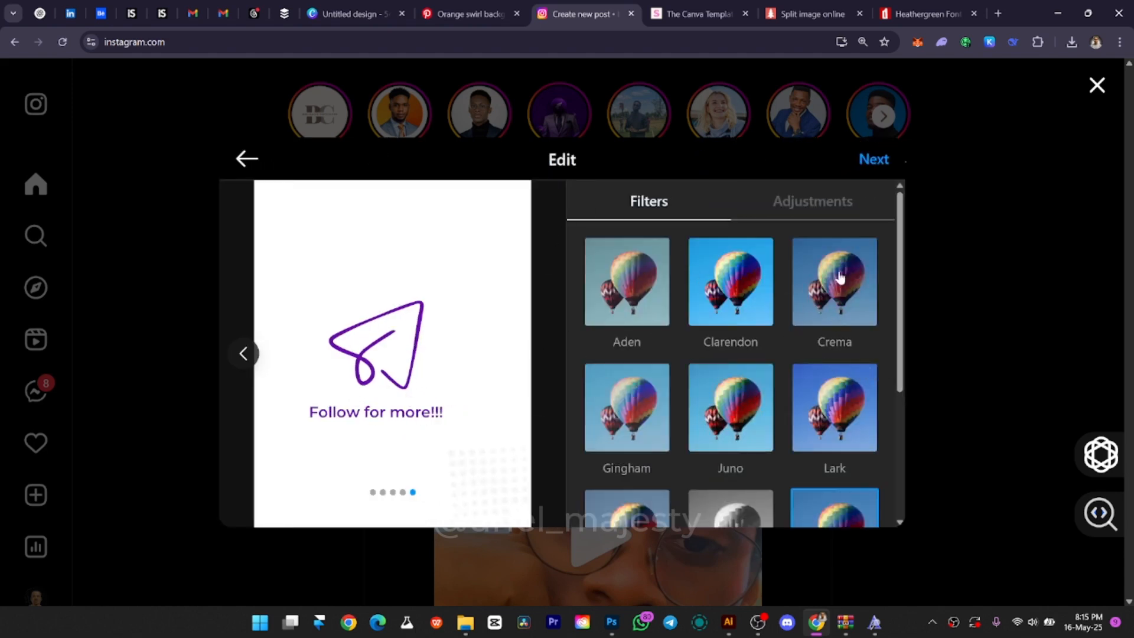
pyautogui.click(874, 160)
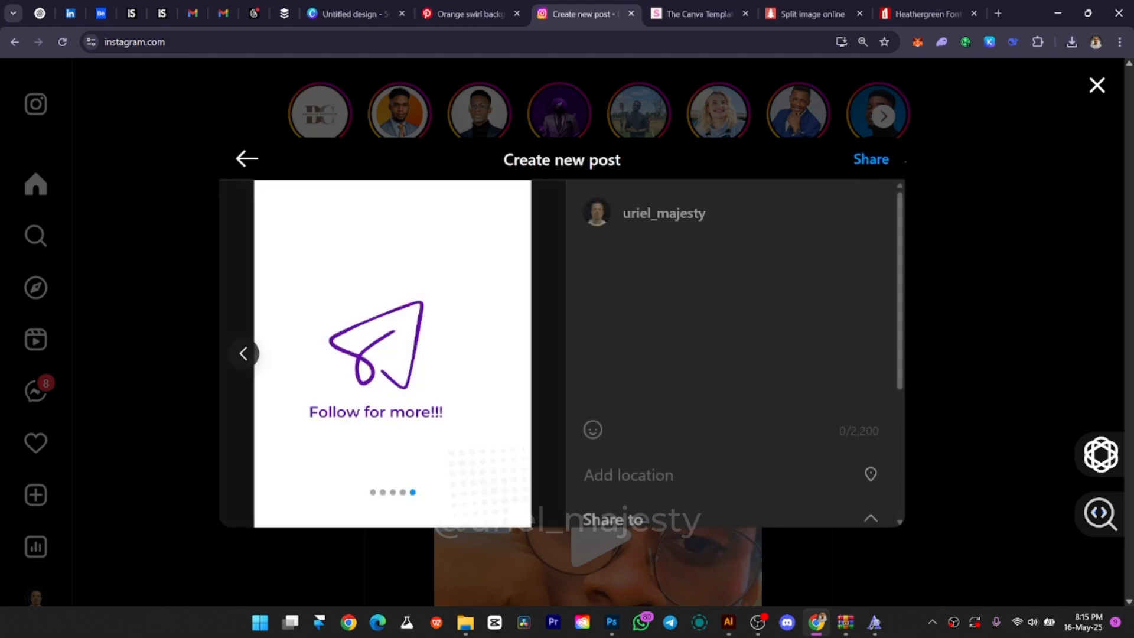
pyautogui.click(871, 160)
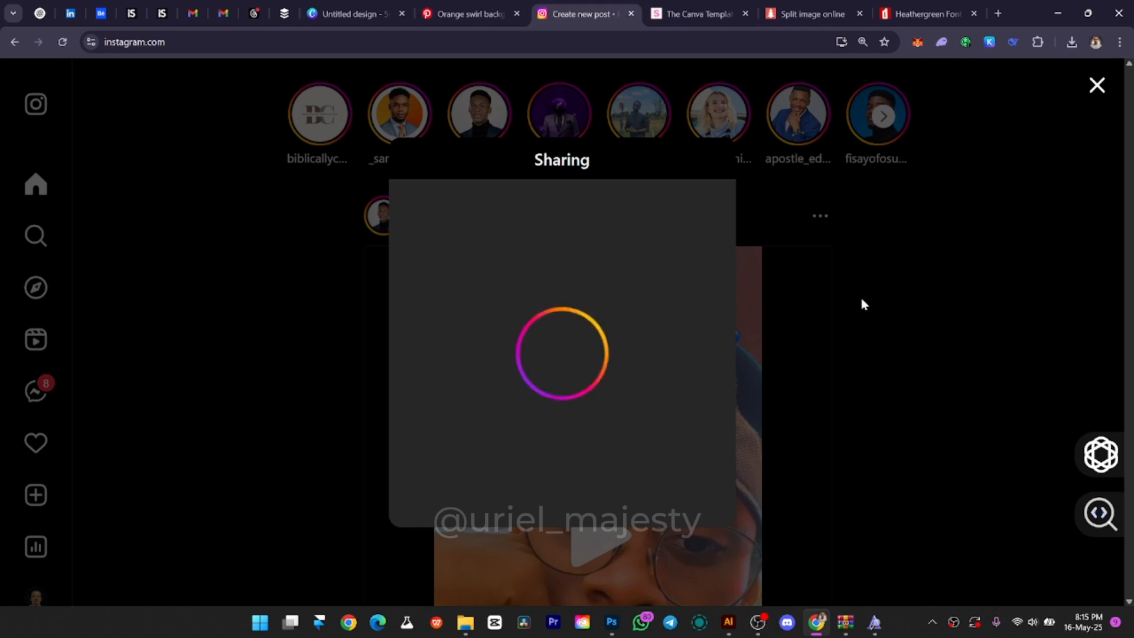
pyautogui.click(339, 324)
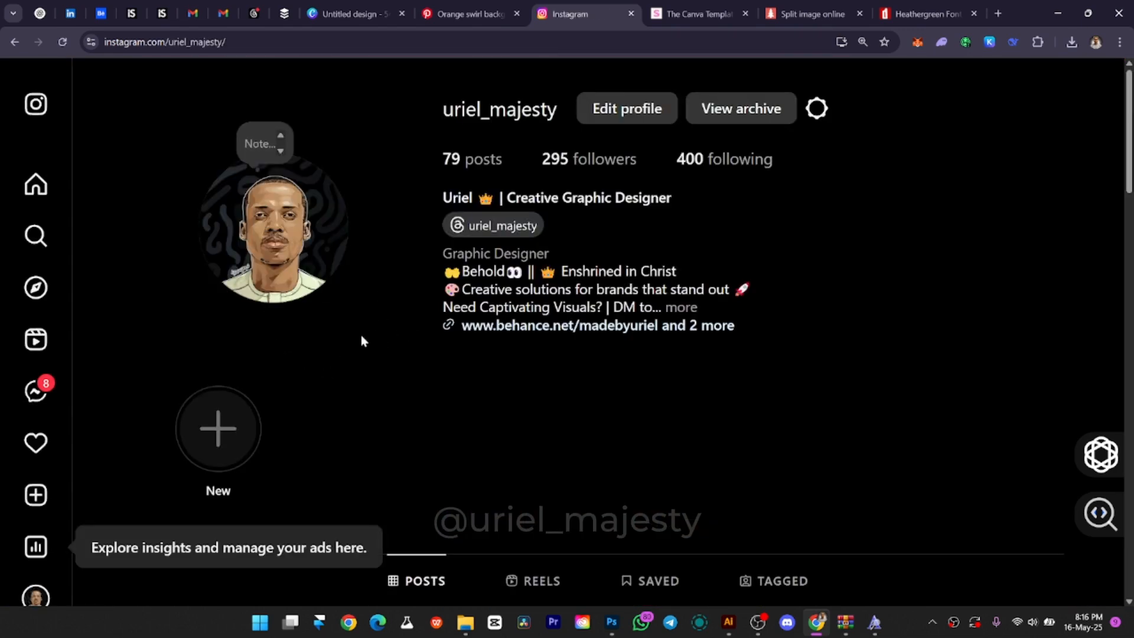
# - Open the newly shared SLIDE INTO IT post from the profile grid and go through its slides to check the seamless transitions
pyautogui.scroll(-8, 380, 352)
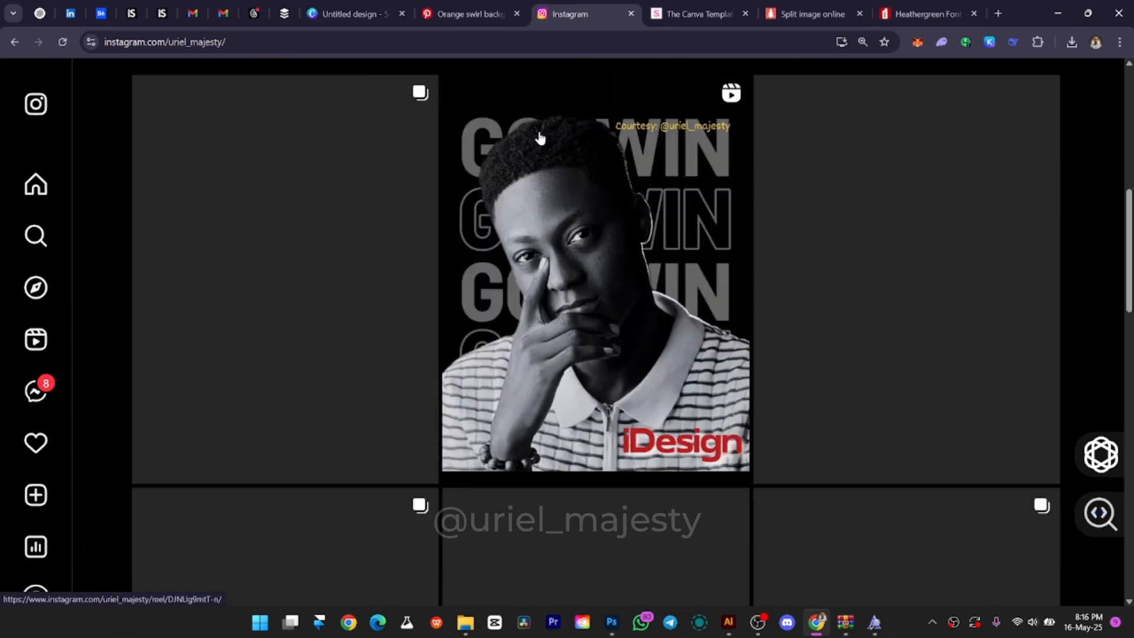
pyautogui.scroll(1, 556, 124)
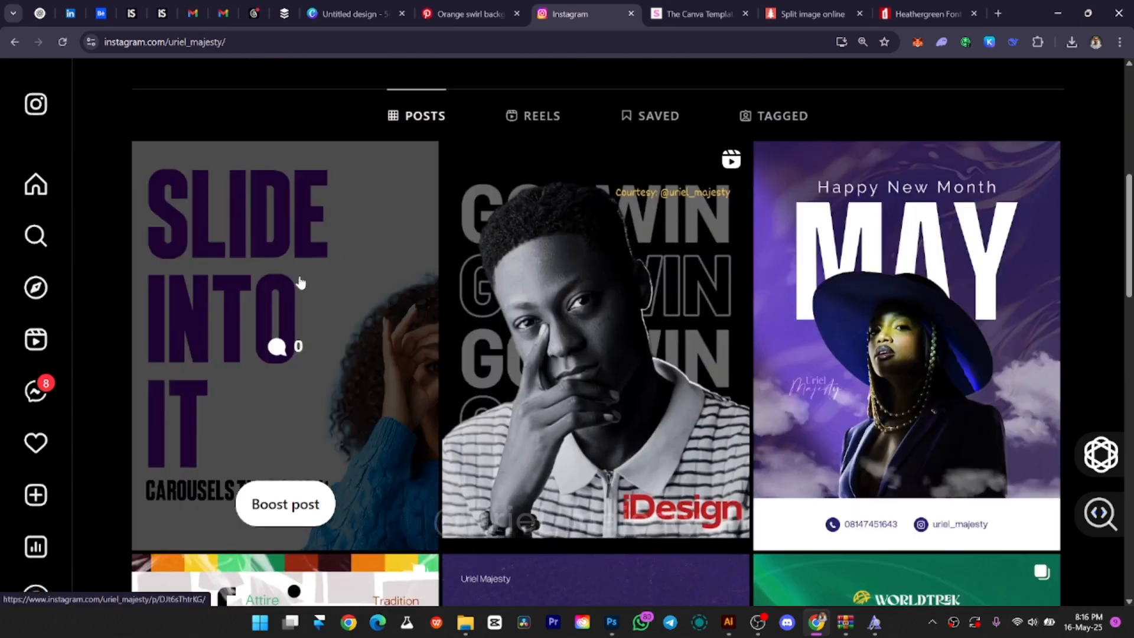
pyautogui.click(346, 273)
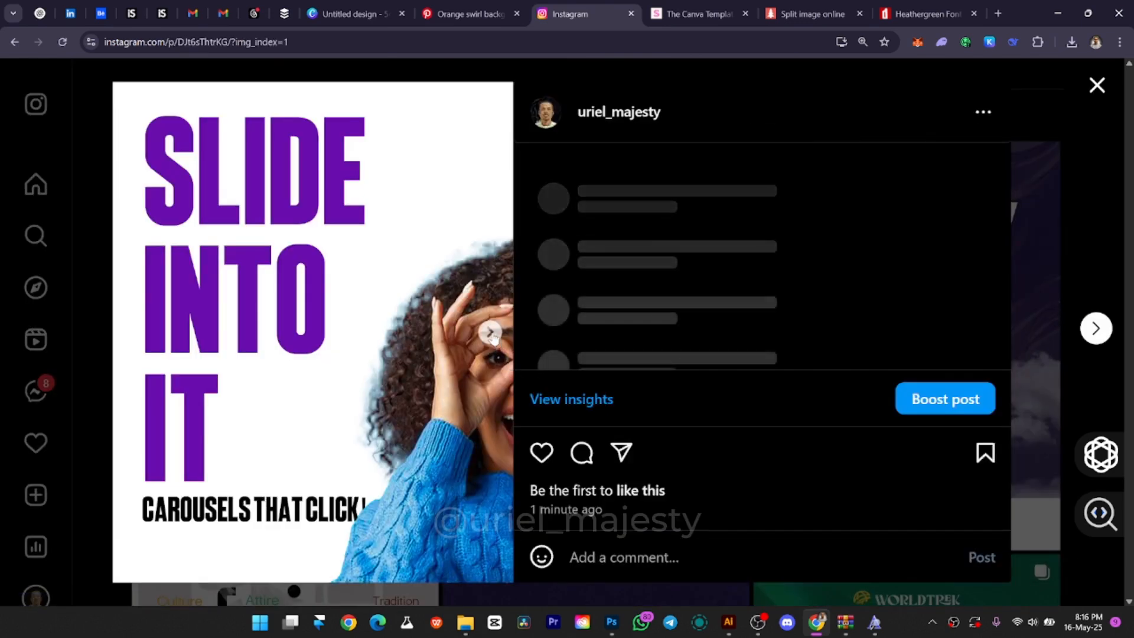
pyautogui.click(490, 333)
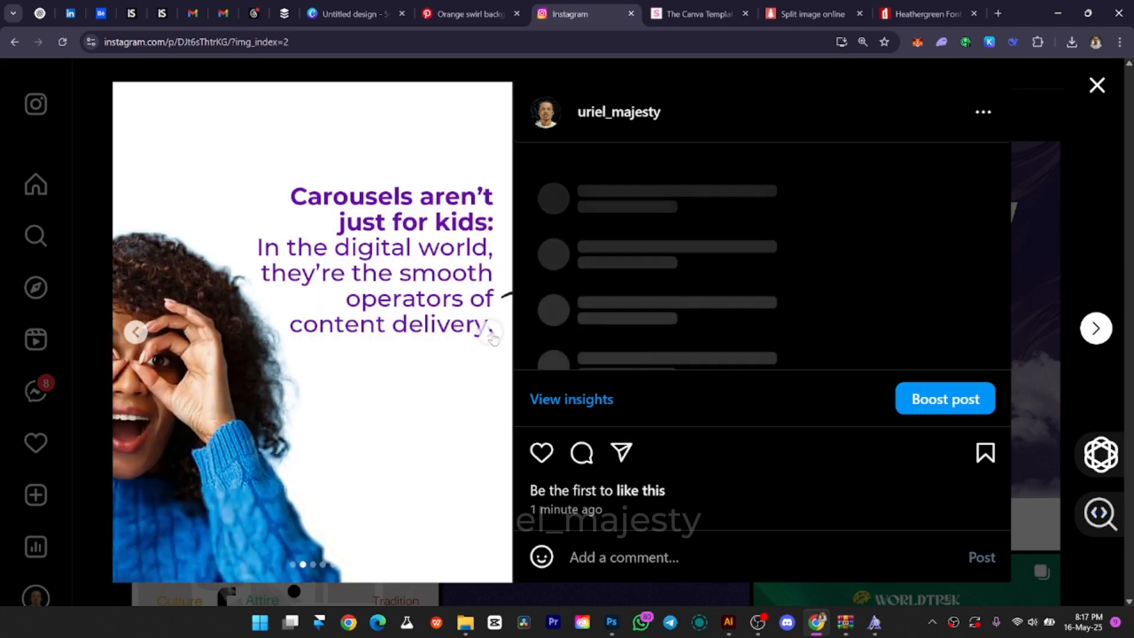
pyautogui.click(490, 333)
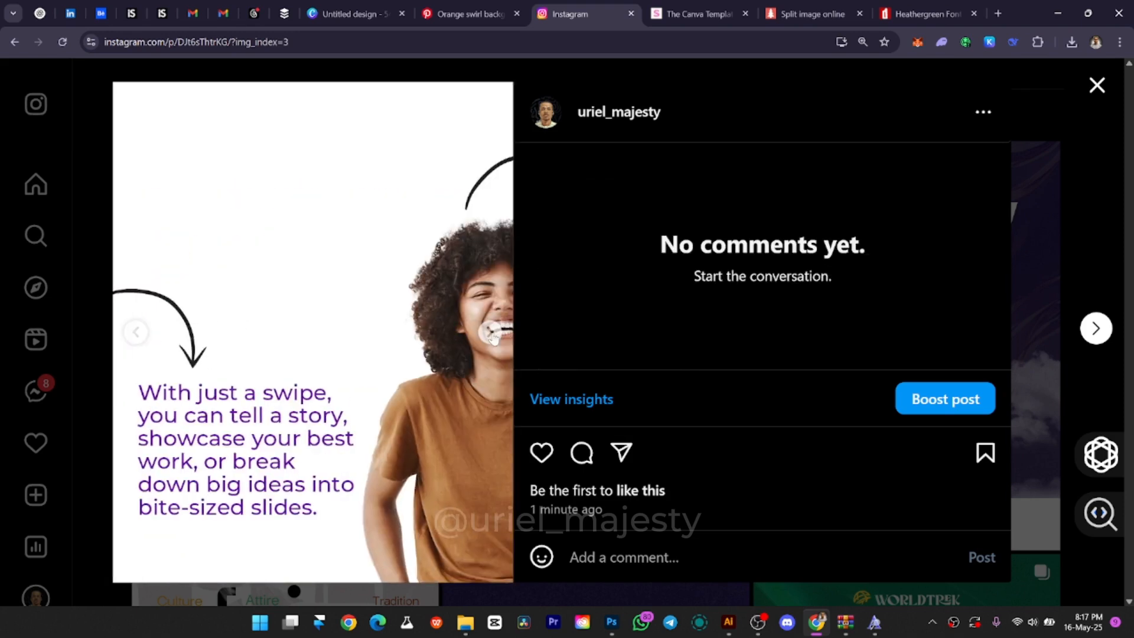
pyautogui.click(491, 334)
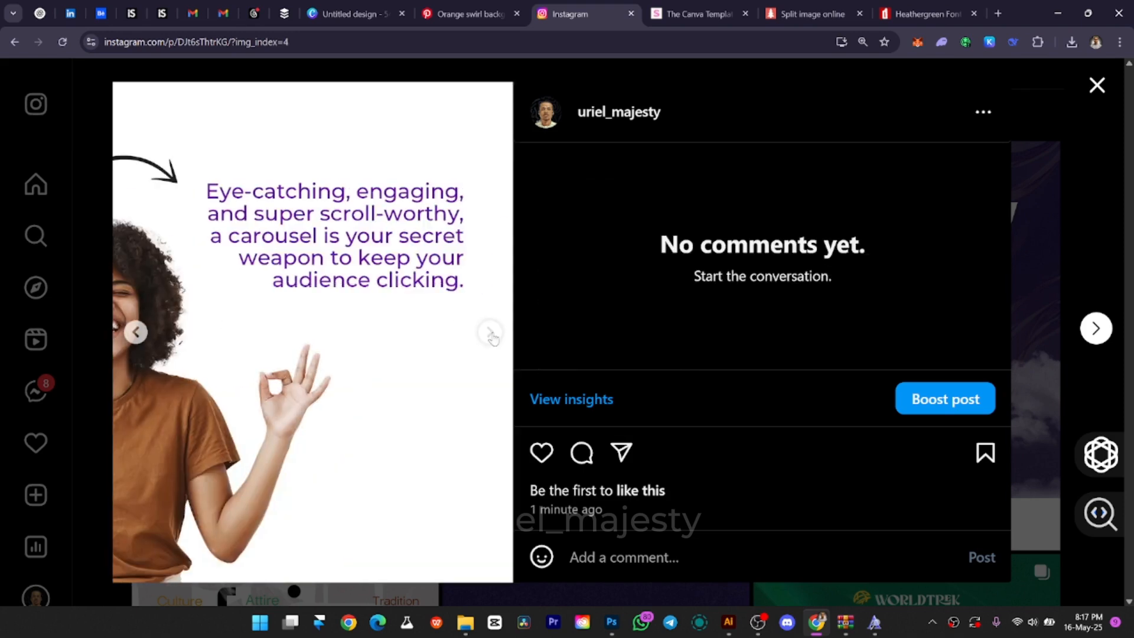
pyautogui.click(491, 335)
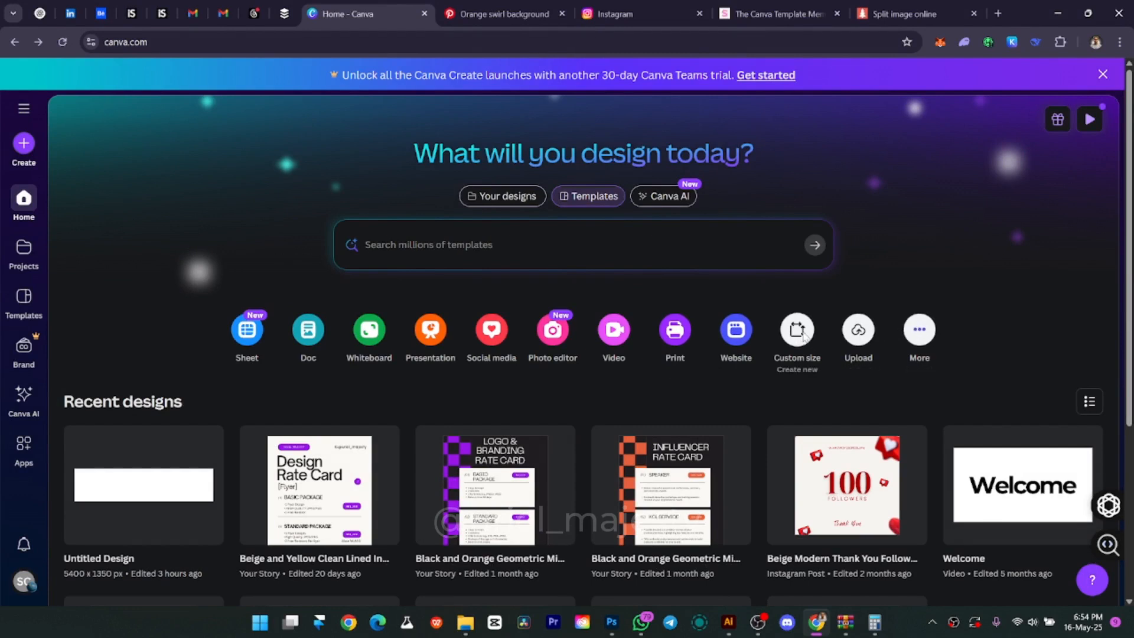
# - Create a new custom-size Canva design 5400 px wide and 1350 px high
pyautogui.click(803, 336)
pyautogui.click(1072, 83)
pyautogui.click(796, 326)
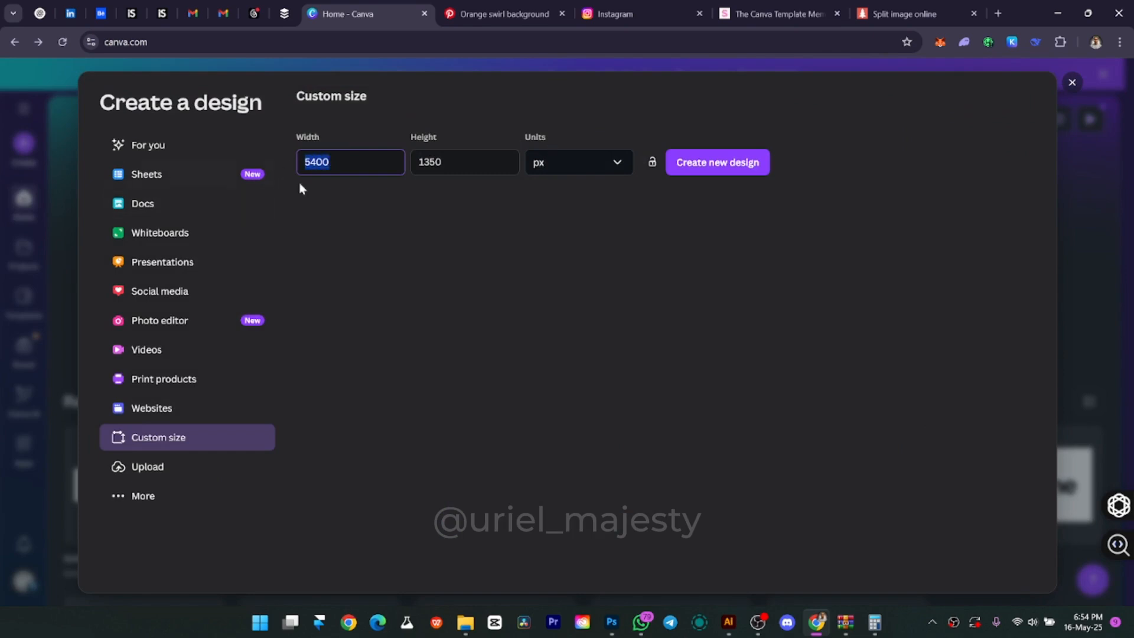
pyautogui.click(580, 168)
pyautogui.click(581, 170)
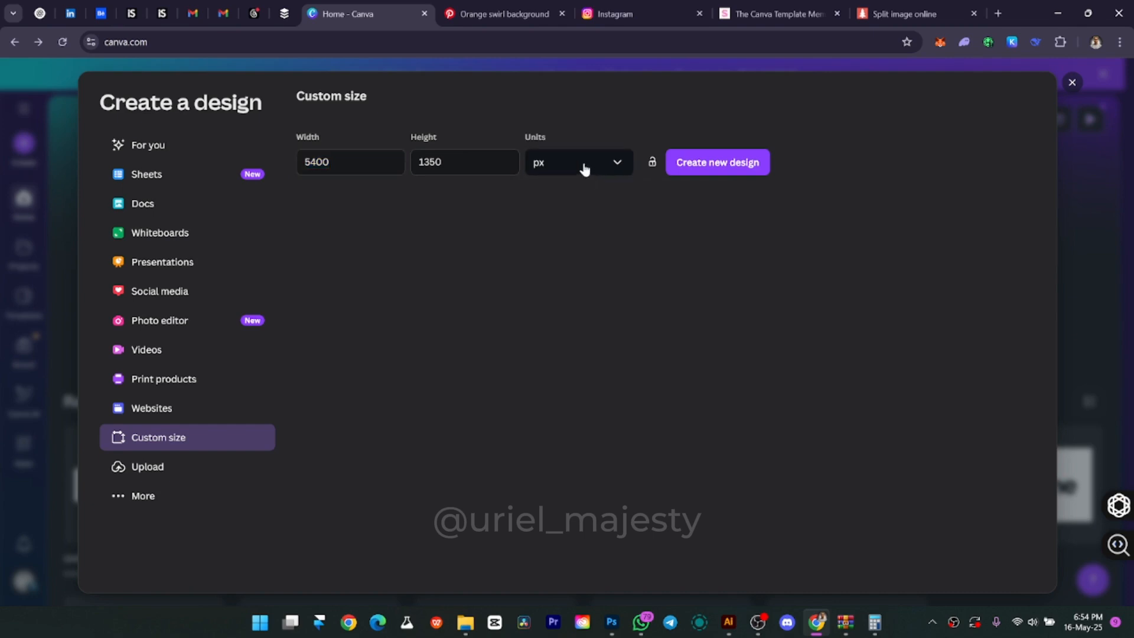
pyautogui.click(712, 163)
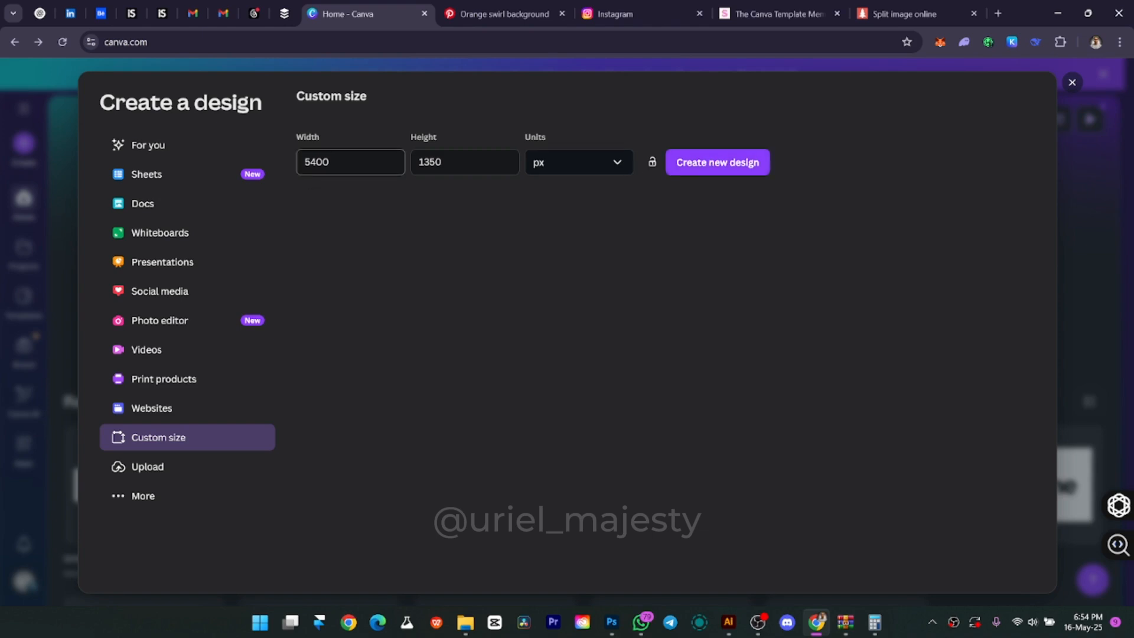
pyautogui.click(715, 164)
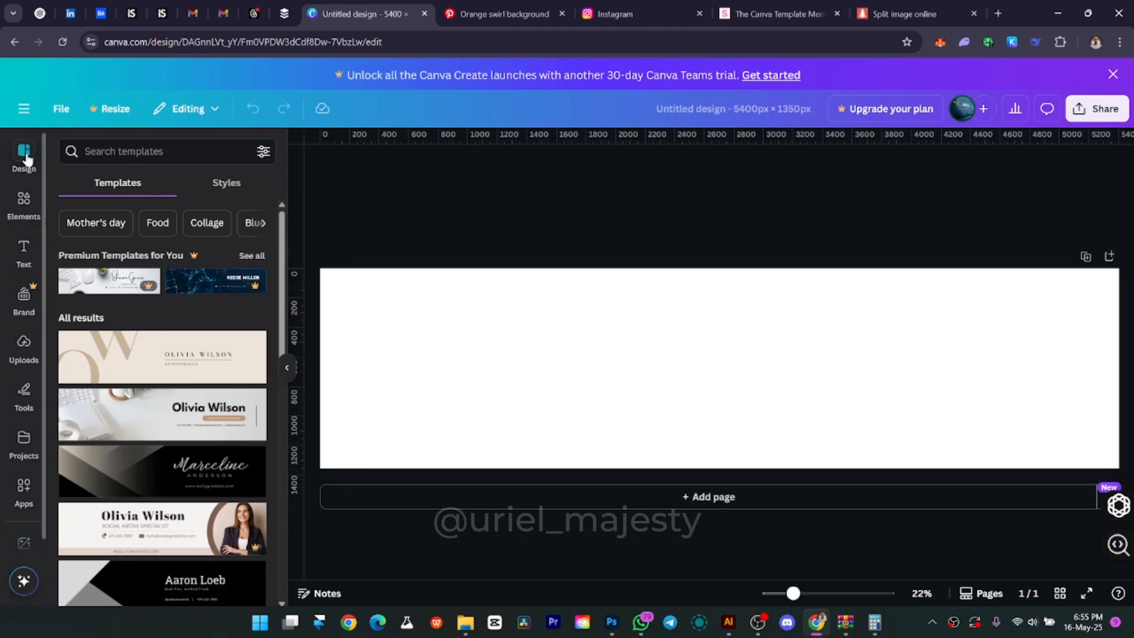
# - Collapse the templates side panel to show the whole blank canvas
pyautogui.click(25, 158)
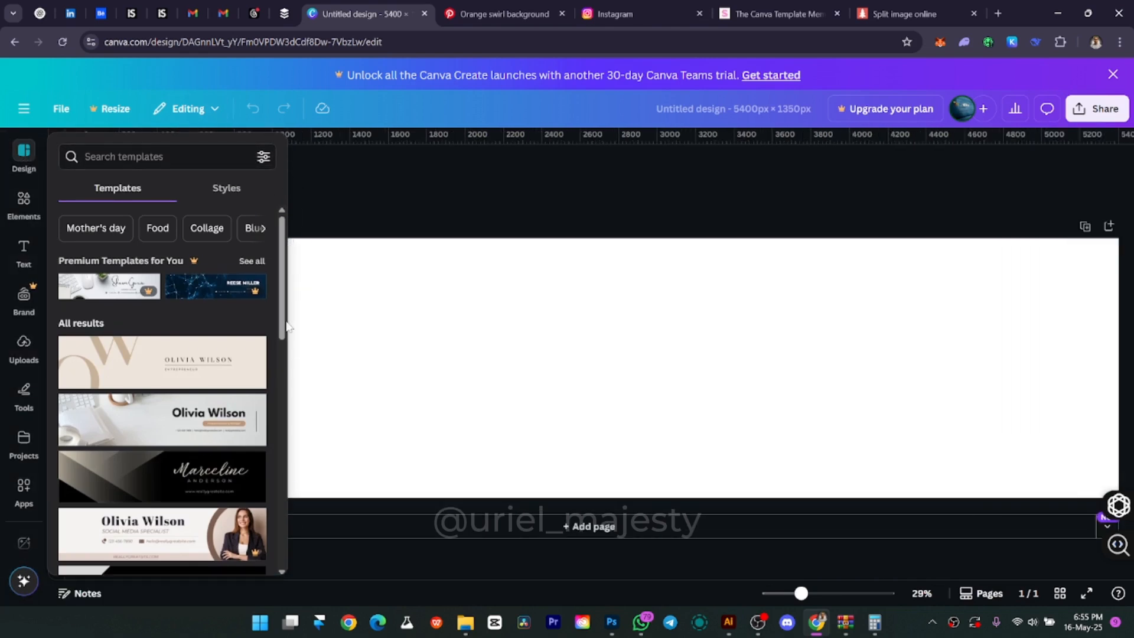
pyautogui.click(505, 292)
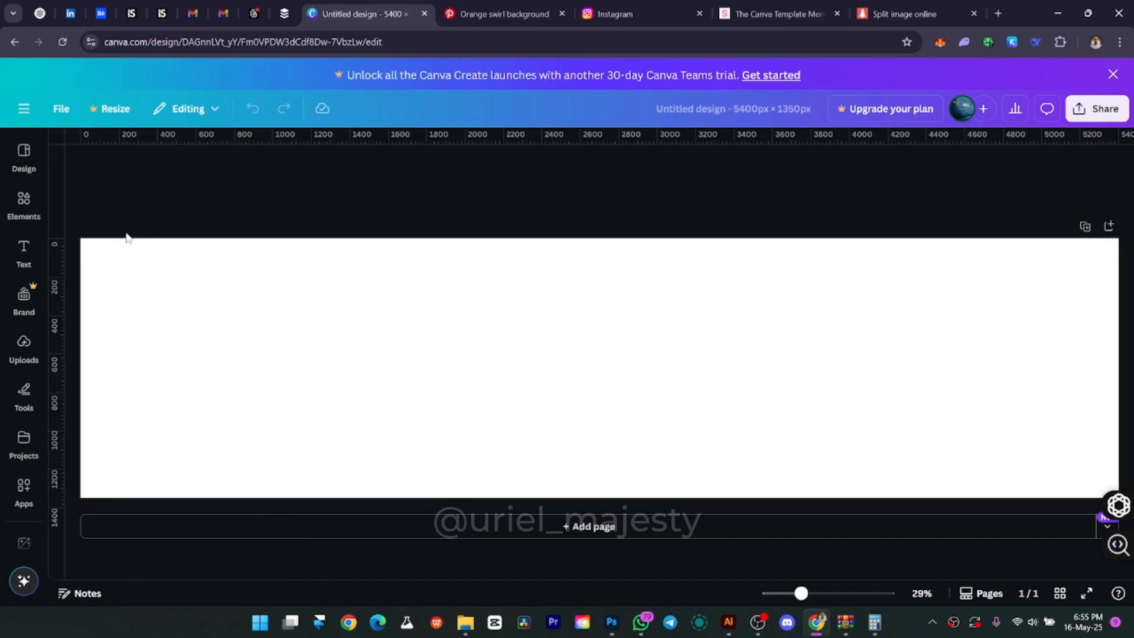
pyautogui.click(18, 200)
# - Add custom guides to the design that divide it into 5 columns with a 0 px gap
pyautogui.click(62, 113)
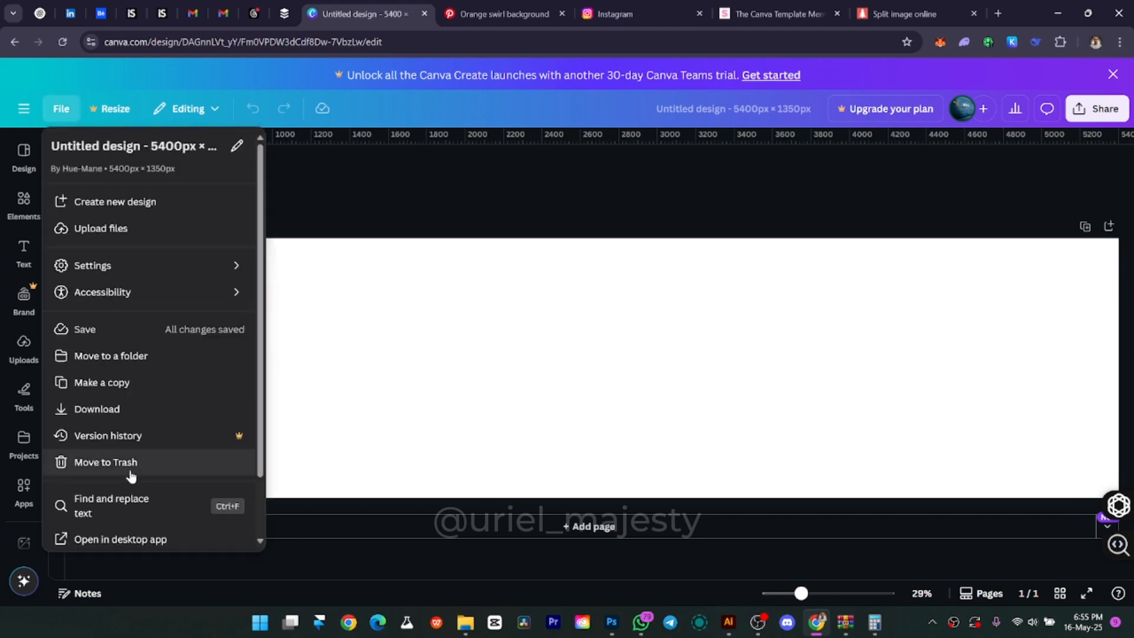
pyautogui.moveTo(124, 268)
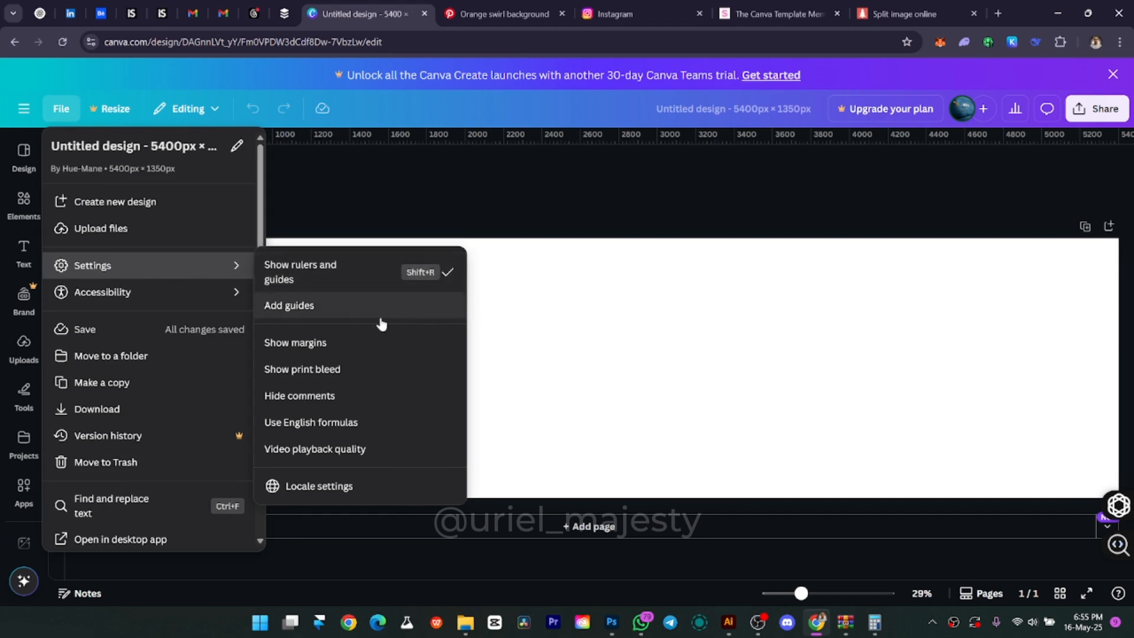
pyautogui.click(349, 313)
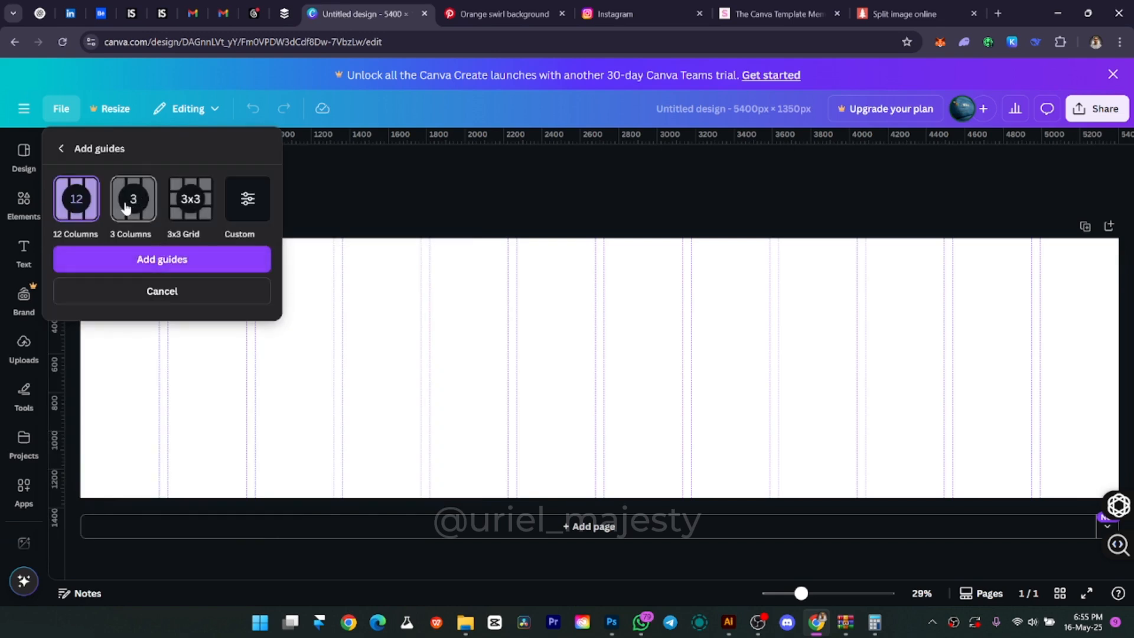
pyautogui.click(246, 198)
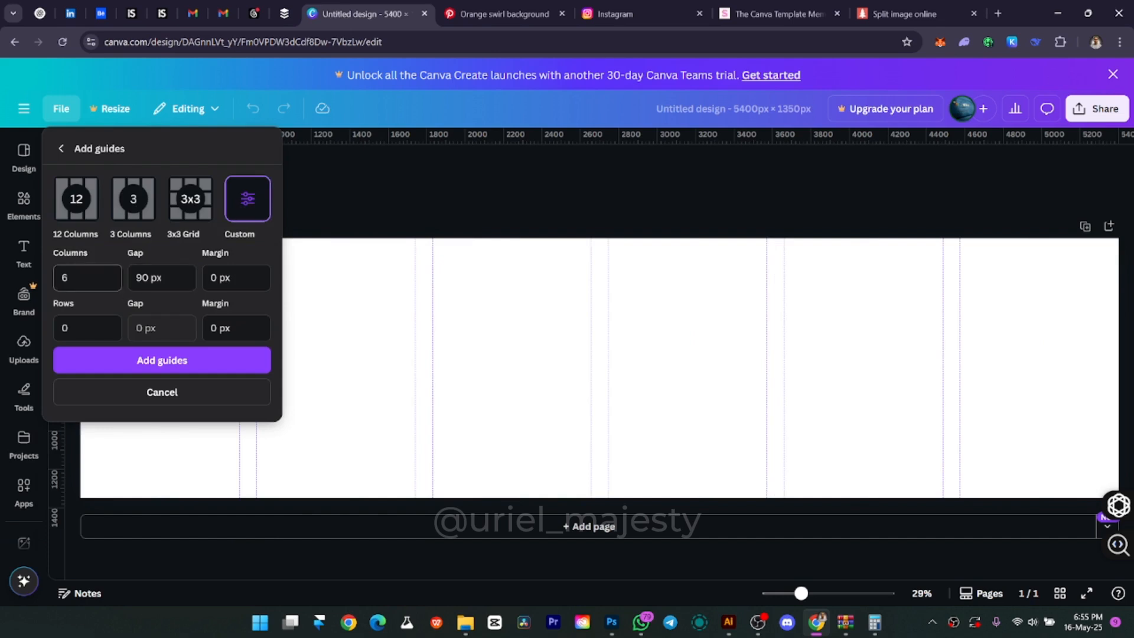
pyautogui.press('Tab')
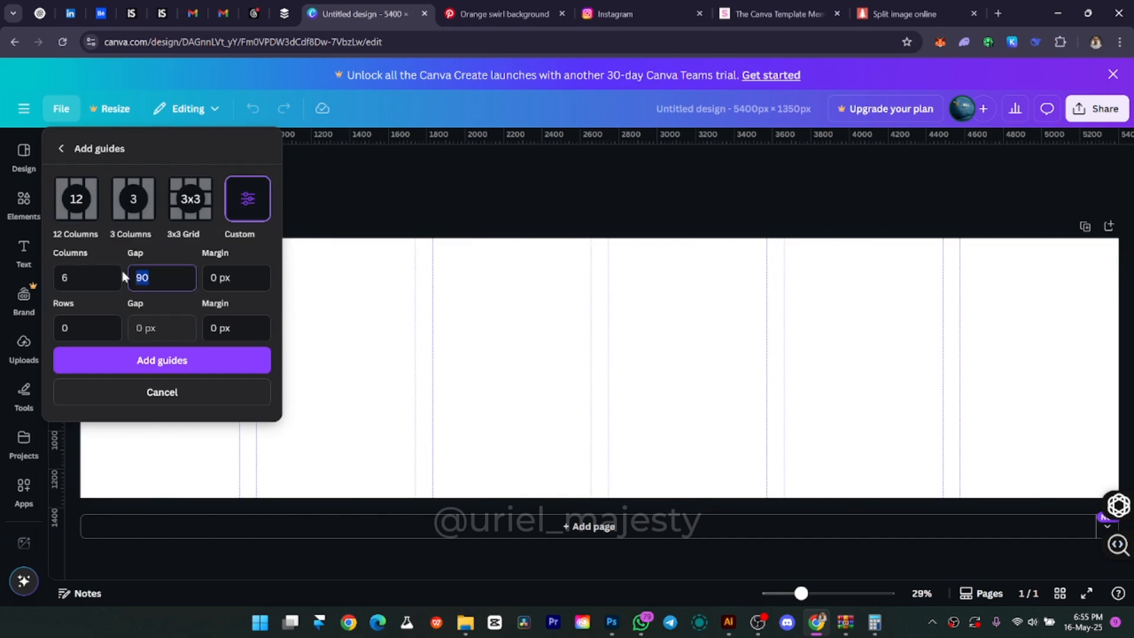
pyautogui.write('0')
pyautogui.click(70, 277)
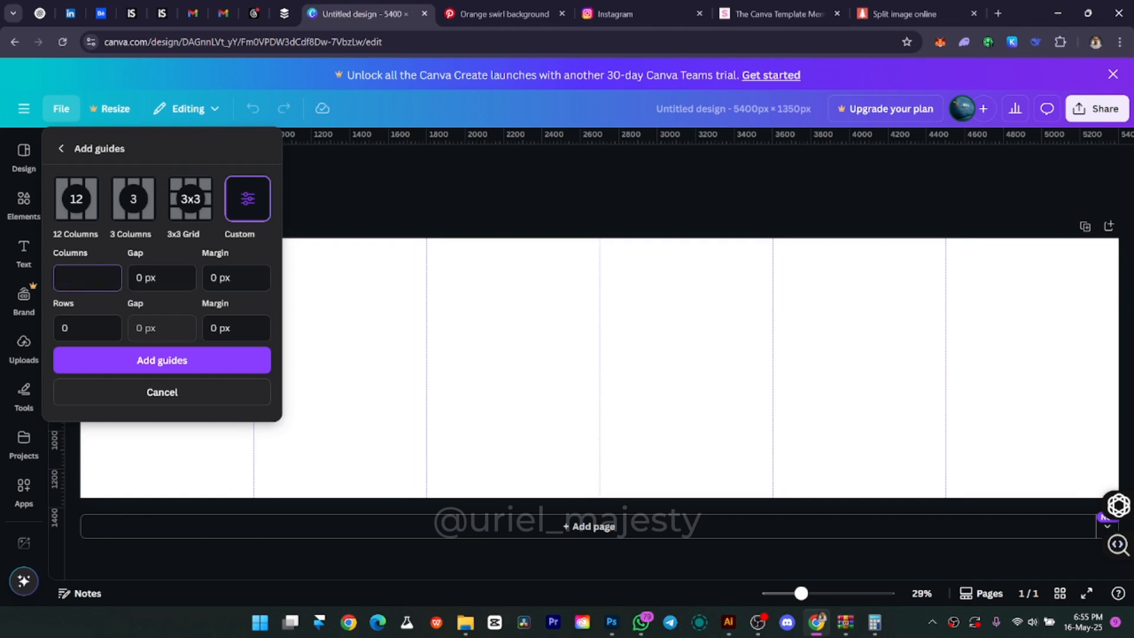
pyautogui.click(182, 367)
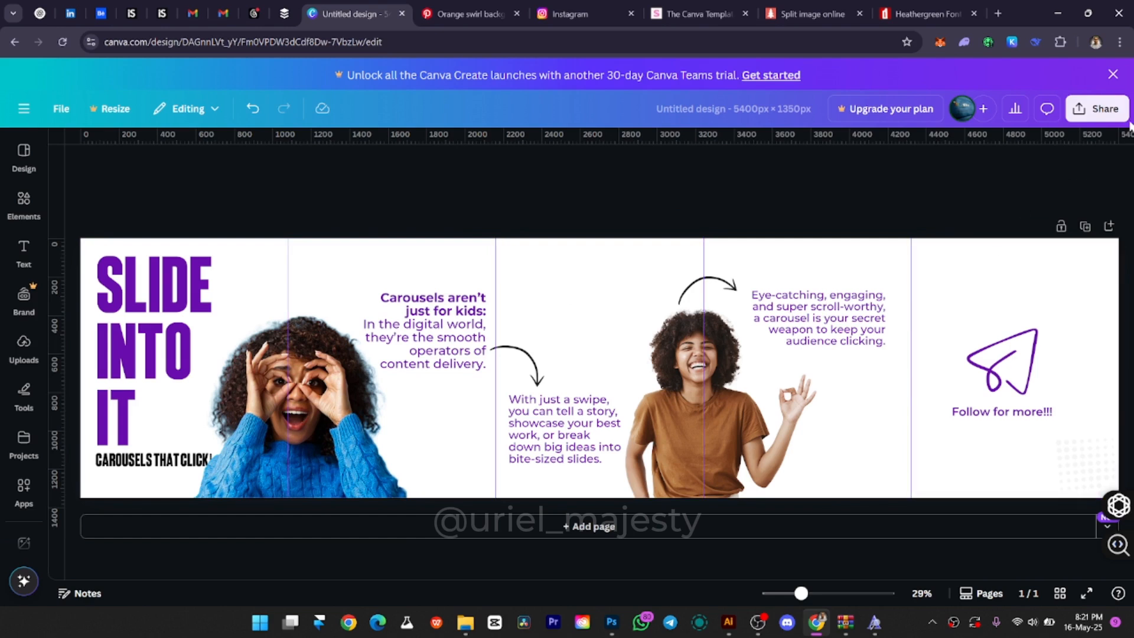
# - Download the finished carousel design as a PNG at 5,400 × 1,350 px and check it in the browser's download history
pyautogui.click(1106, 111)
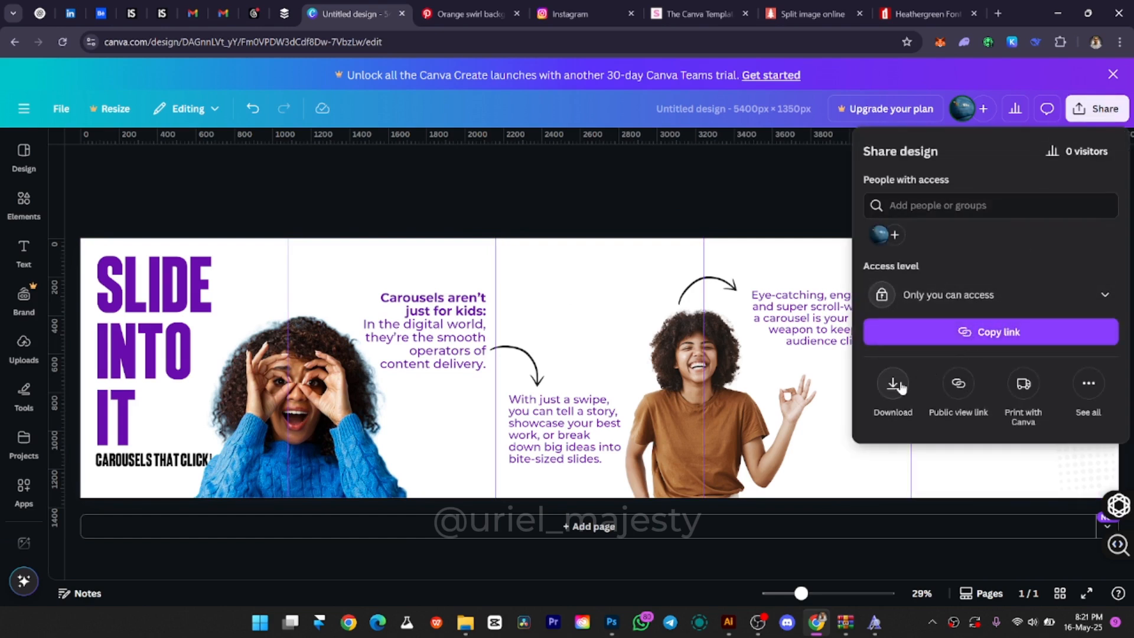
pyautogui.click(900, 385)
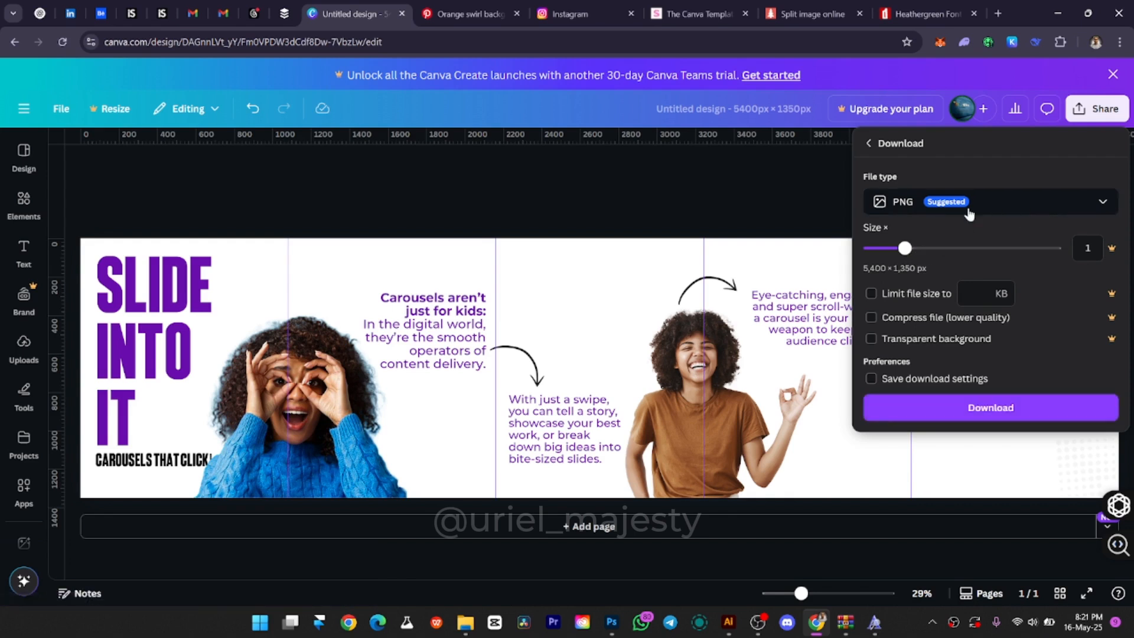
pyautogui.click(997, 409)
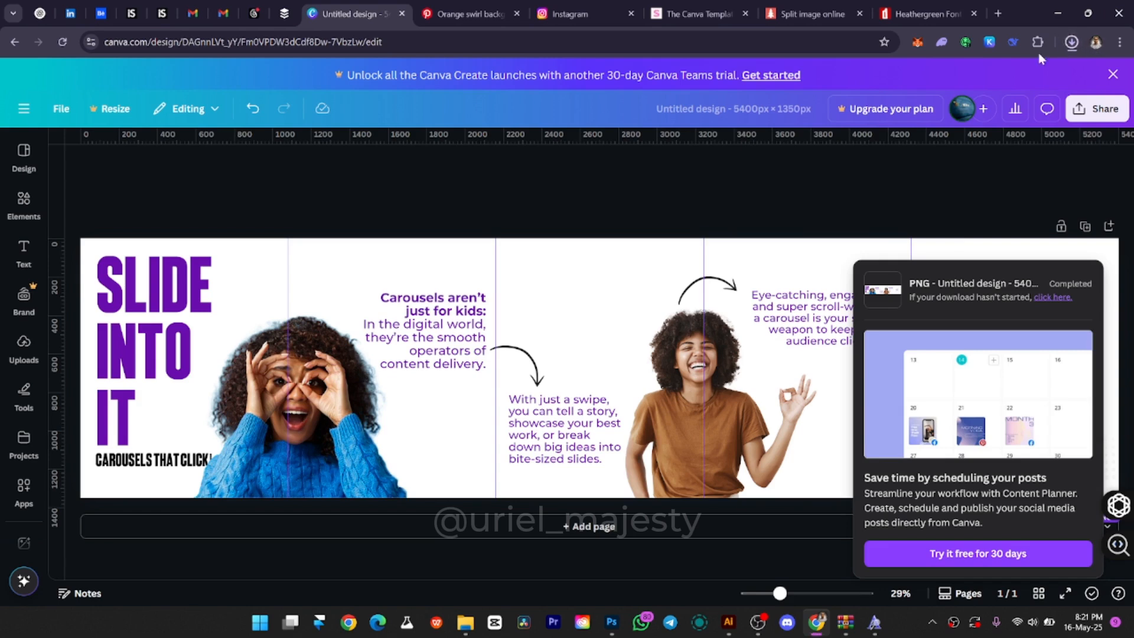
pyautogui.click(1072, 42)
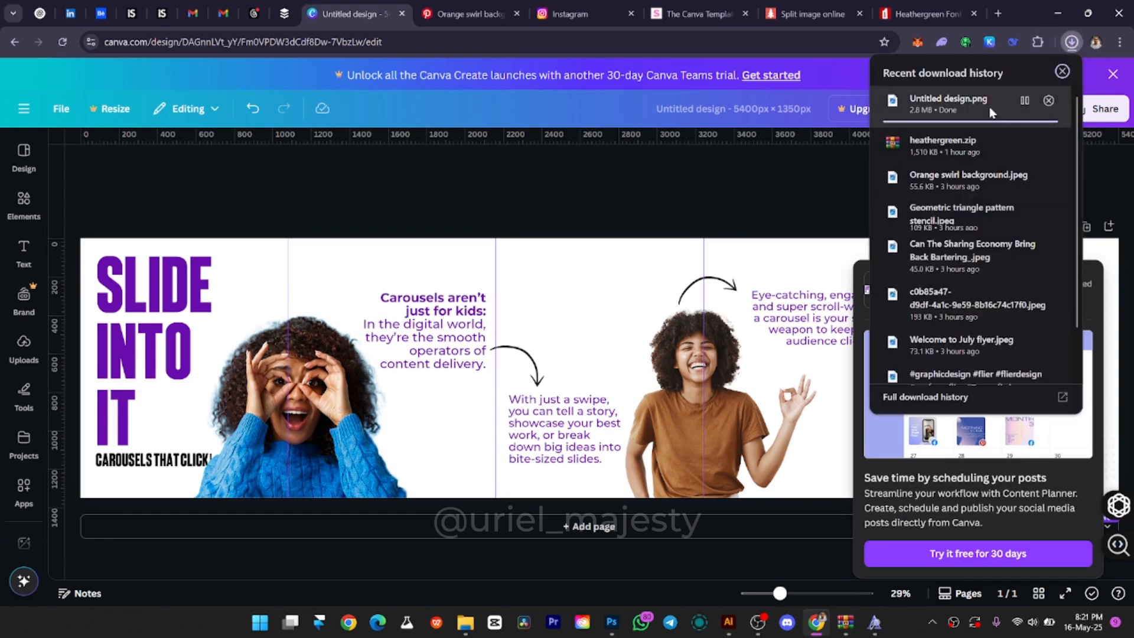
pyautogui.click(756, 185)
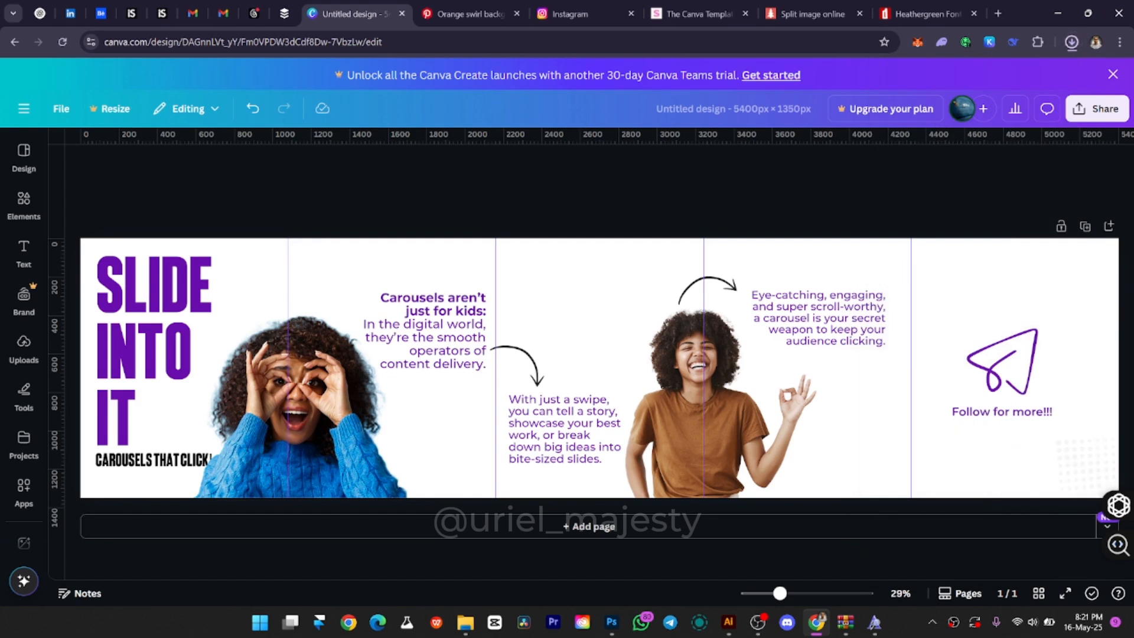
# - Switch to the PineTools split-image page and load the "Untitled design" PNG from the Downloads folder as the input image
pyautogui.click(768, 22)
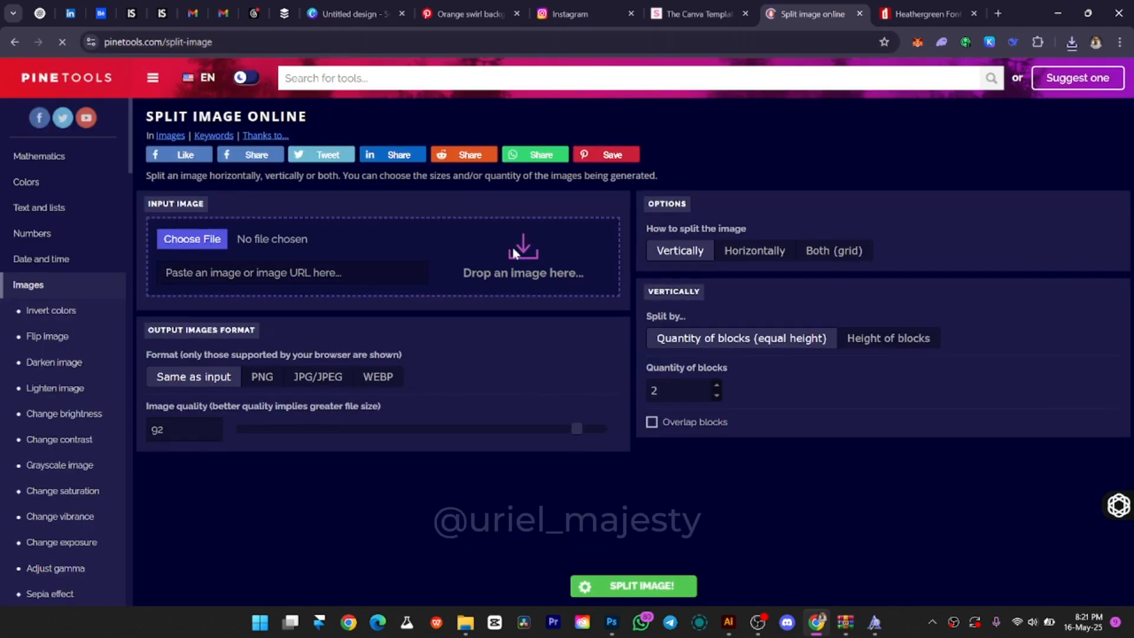
pyautogui.moveTo(466, 622)
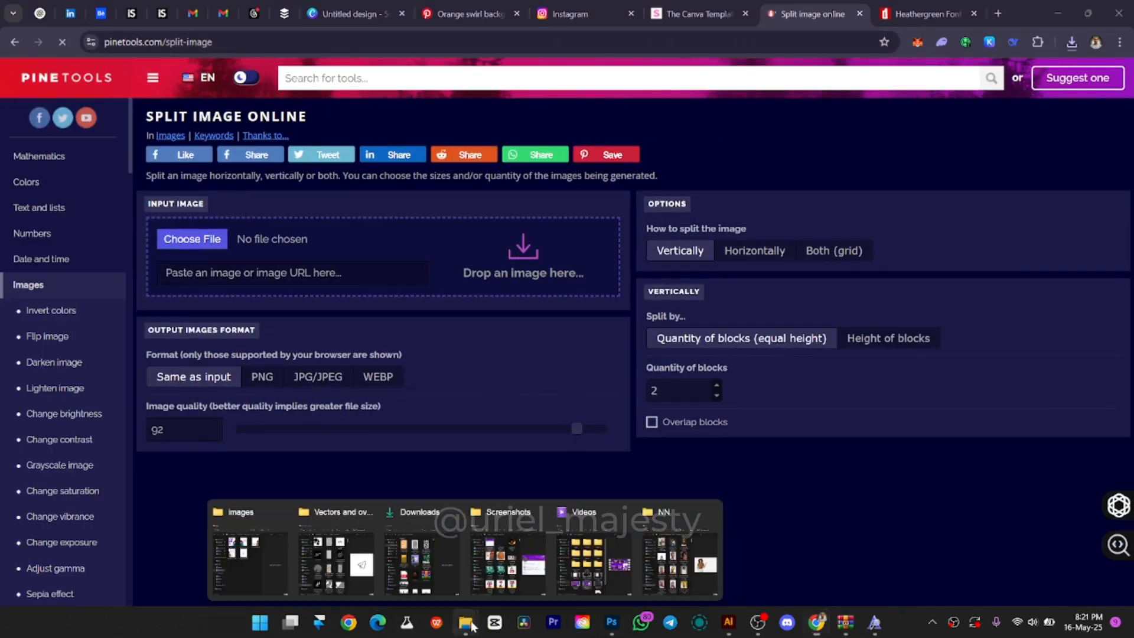
pyautogui.click(397, 539)
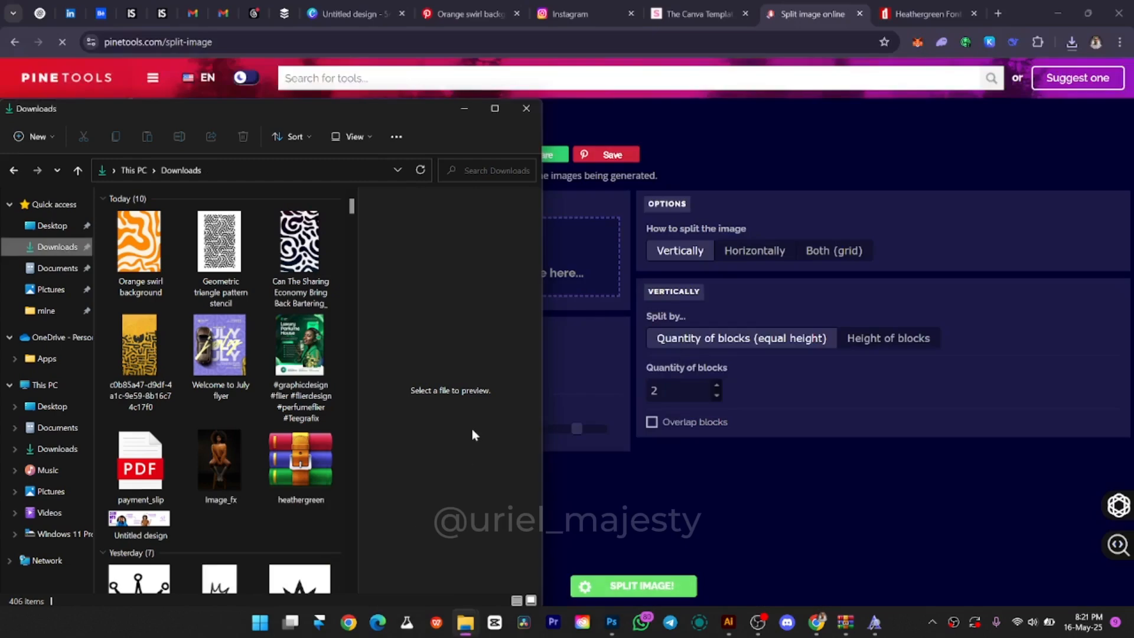
pyautogui.click(421, 170)
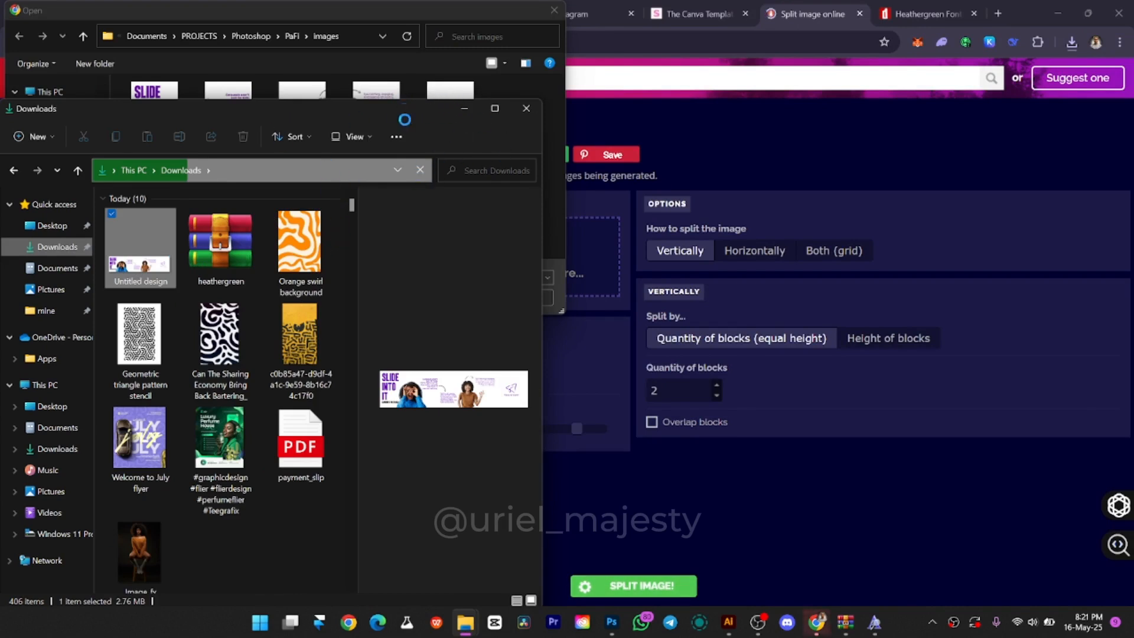
pyautogui.click(612, 239)
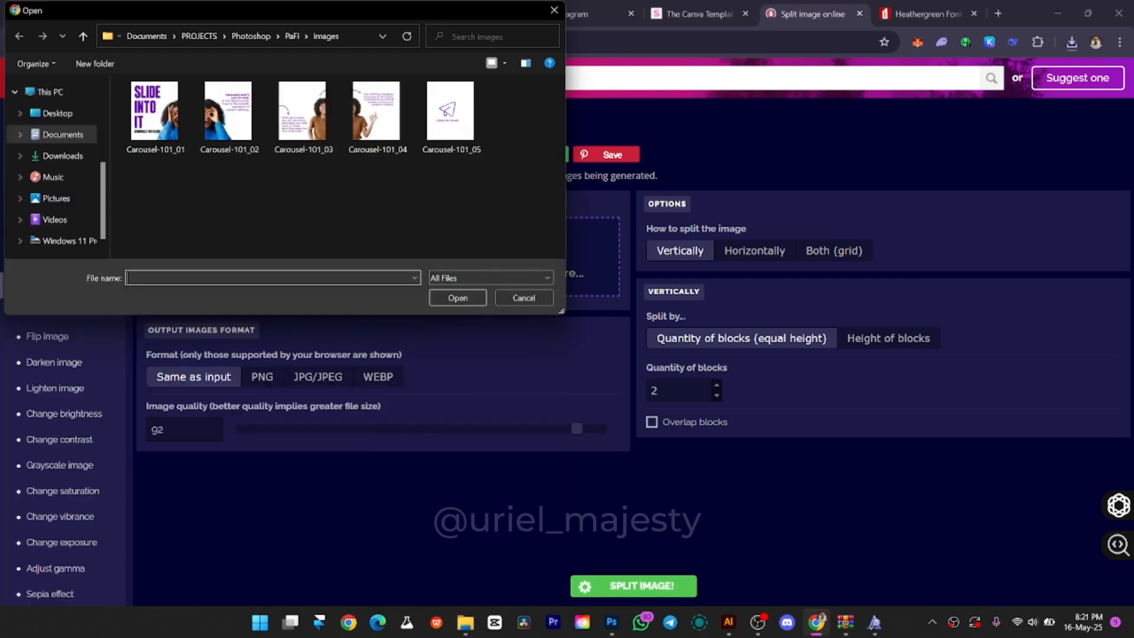
pyautogui.click(554, 10)
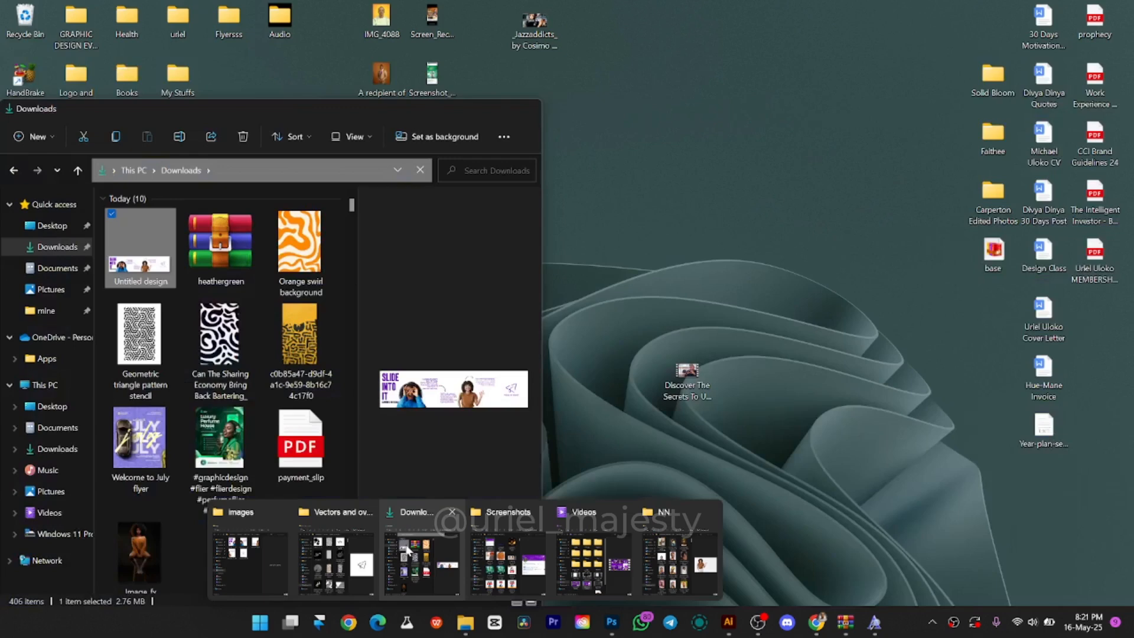
pyautogui.click(438, 535)
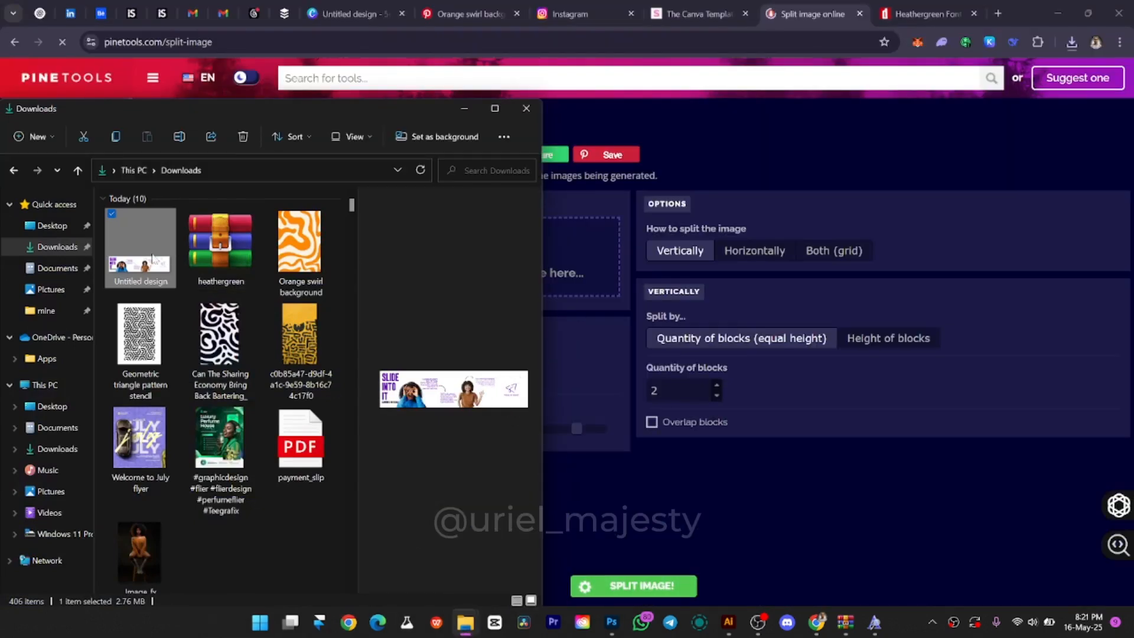
pyautogui.moveTo(154, 260); pyautogui.dragTo(589, 261)
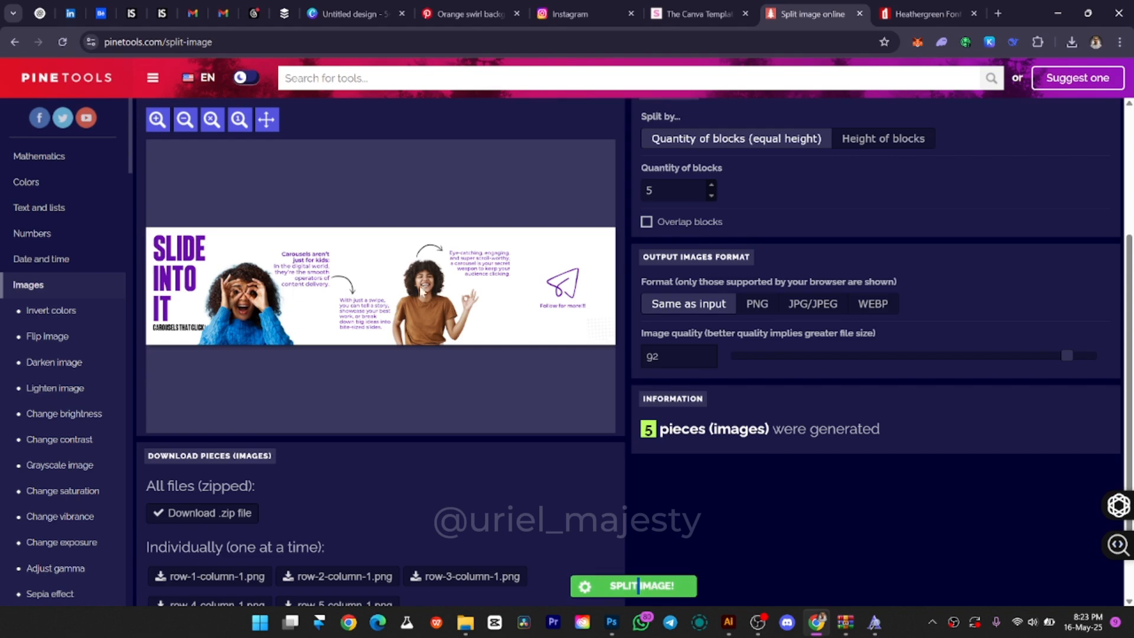
# - Split the carousel image horizontally into 5 blocks of equal width, with the output format same as input
pyautogui.scroll(1, 610, 247)
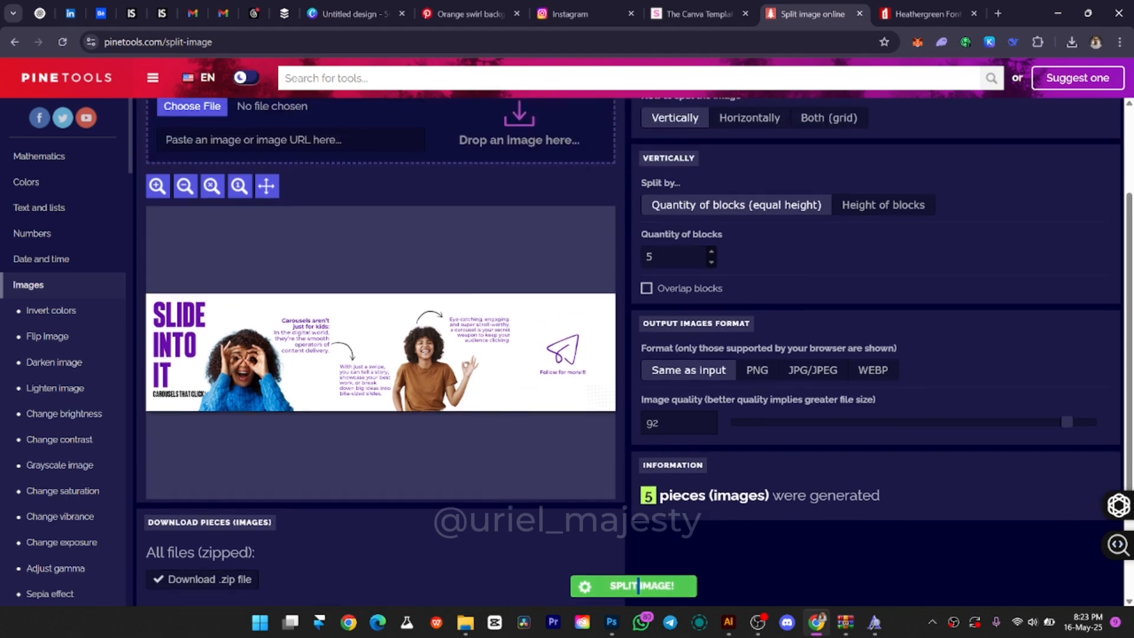
pyautogui.scroll(1, 676, 268)
pyautogui.moveTo(664, 324); pyautogui.dragTo(620, 326)
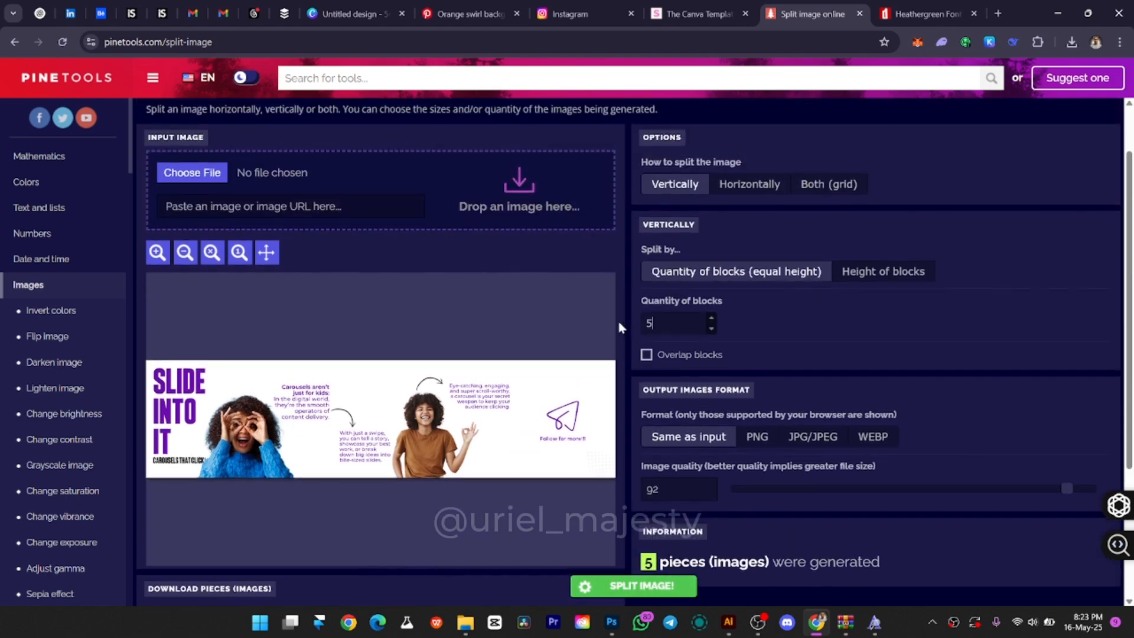
pyautogui.click(679, 323)
pyautogui.click(755, 188)
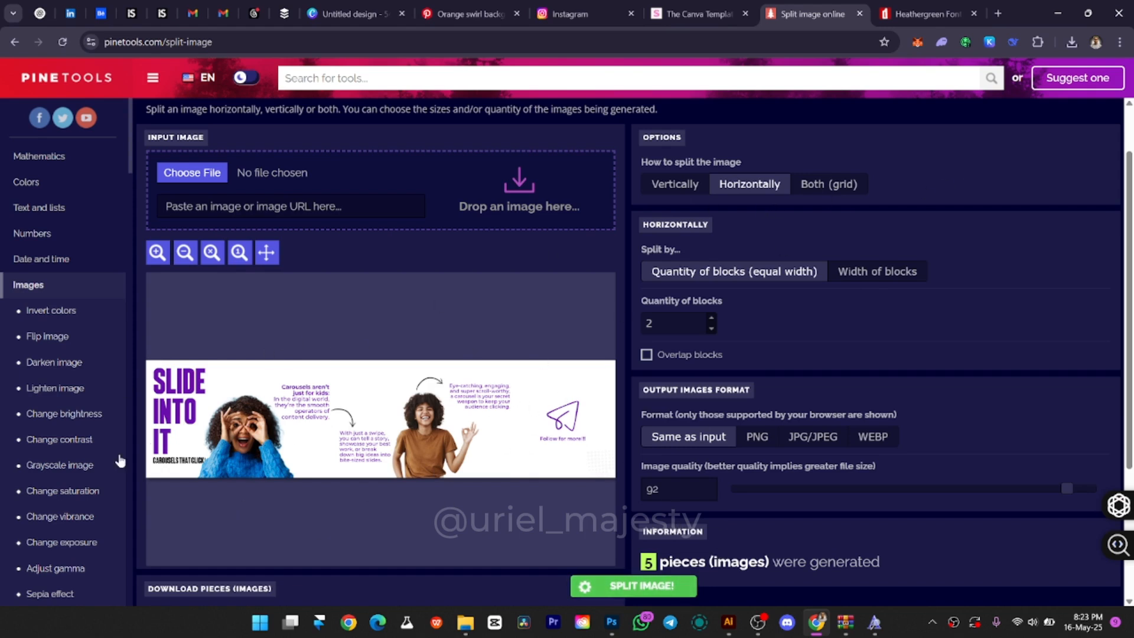
pyautogui.doubleClick(702, 316)
pyautogui.write('5')
pyautogui.scroll(-1, 713, 360)
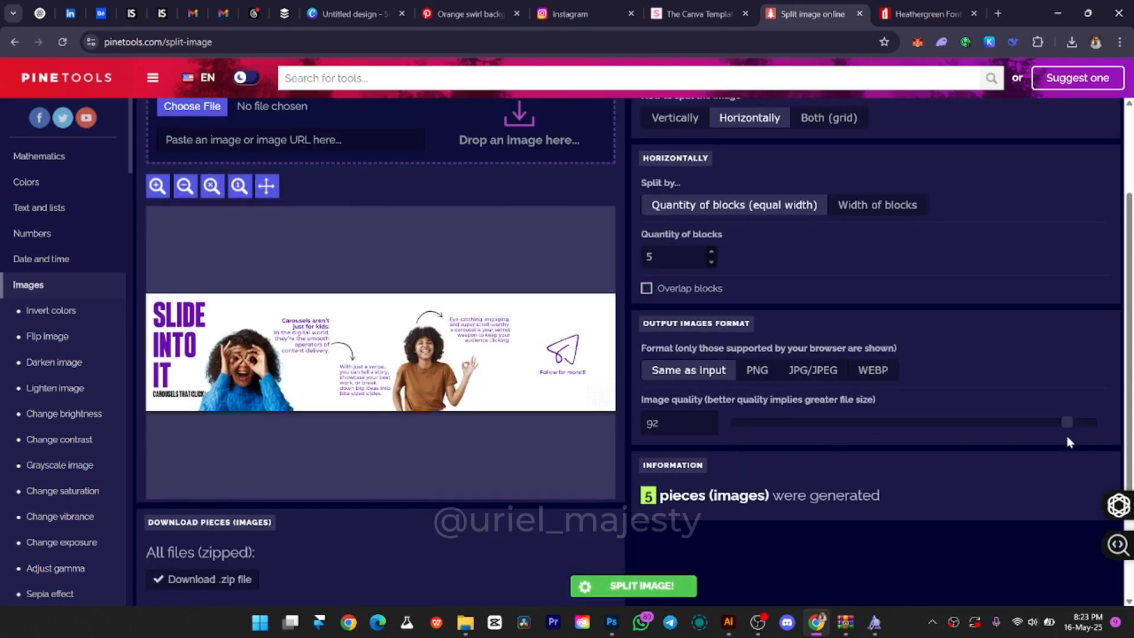
pyautogui.scroll(-2, 697, 402)
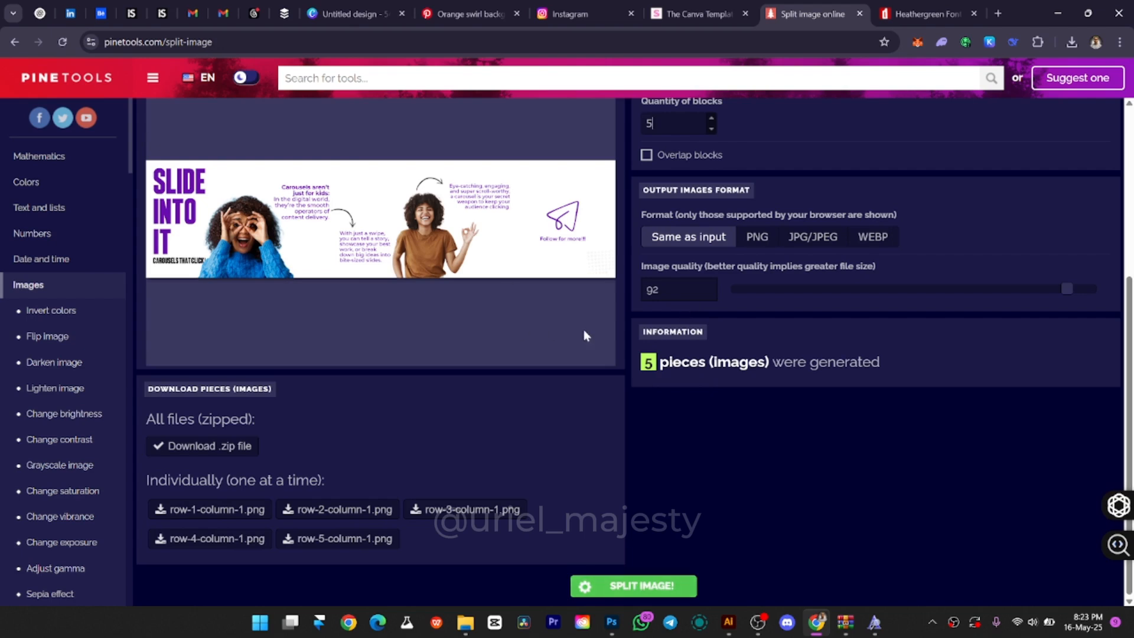
pyautogui.click(642, 583)
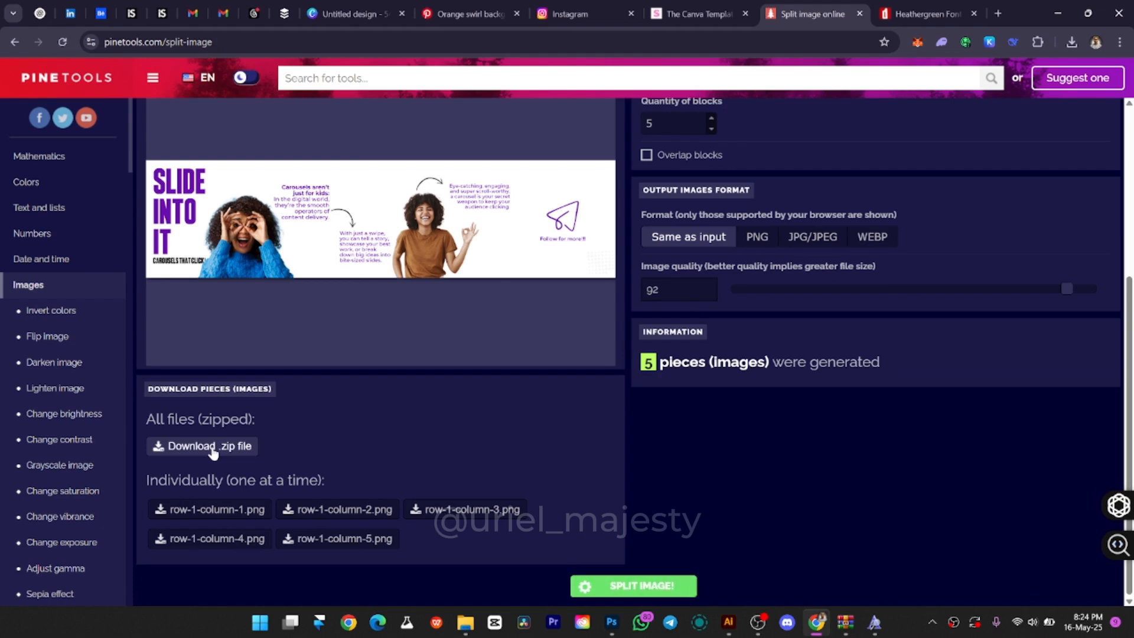
# - Download all the pieces as a zip file and preview row-1-column-1.png and row-1-column-2.png from the archive's PineTools.com_files folder
pyautogui.click(211, 446)
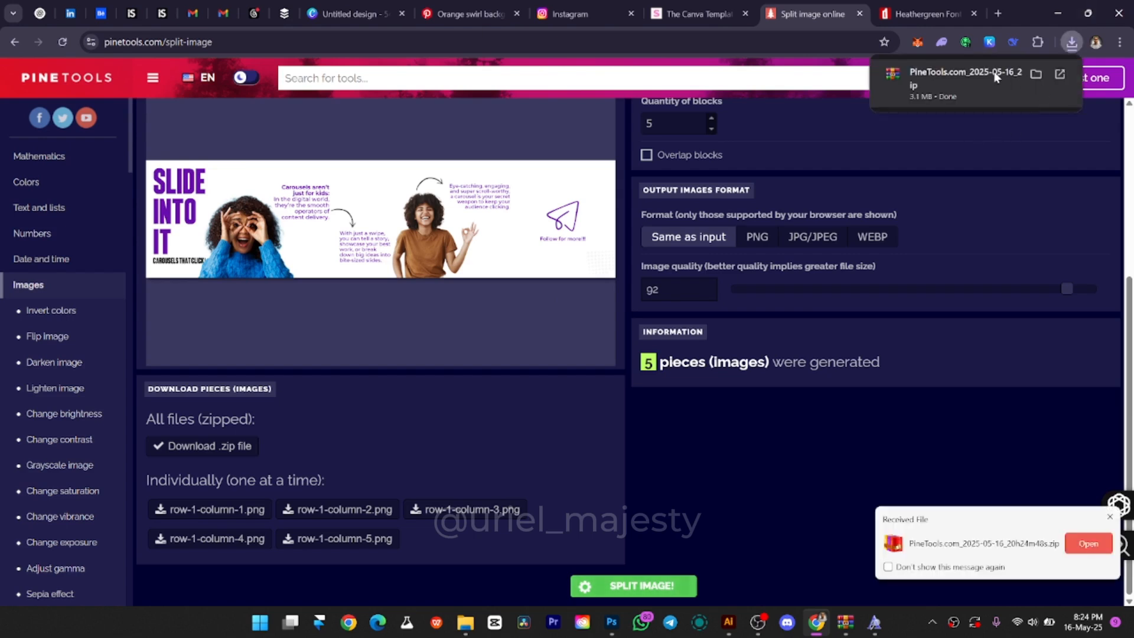
pyautogui.click(988, 92)
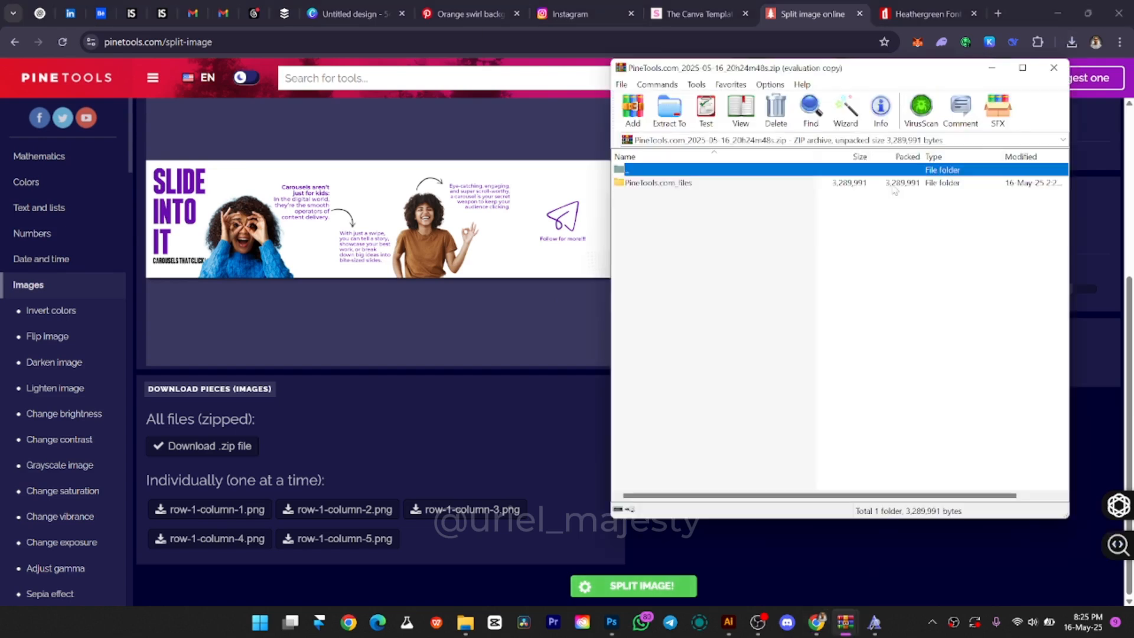
pyautogui.doubleClick(758, 183)
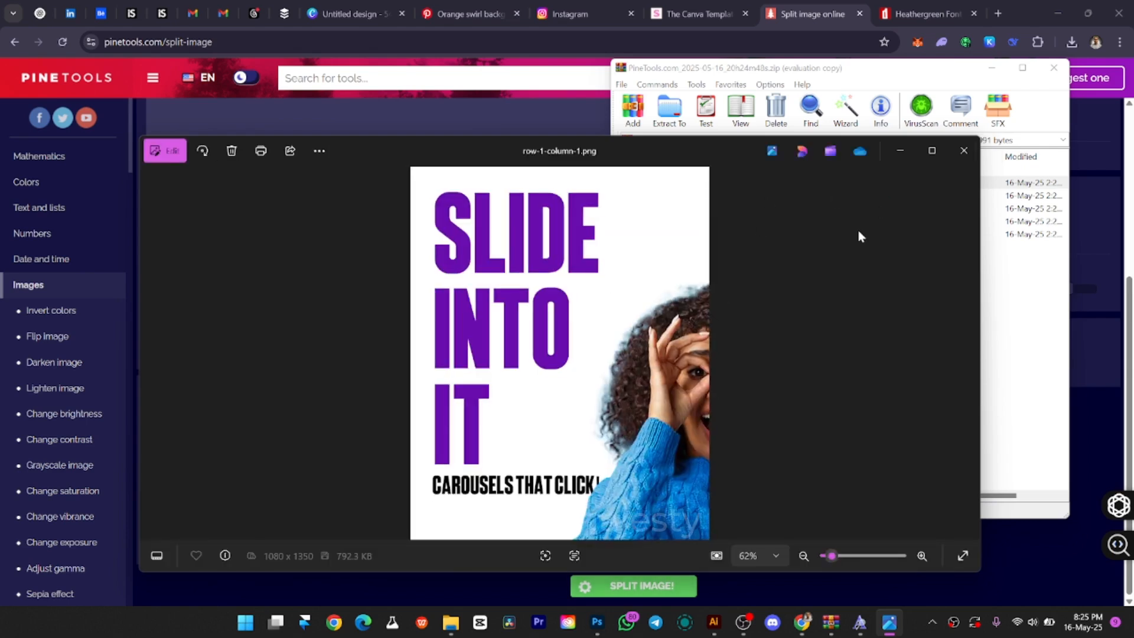
pyautogui.click(964, 151)
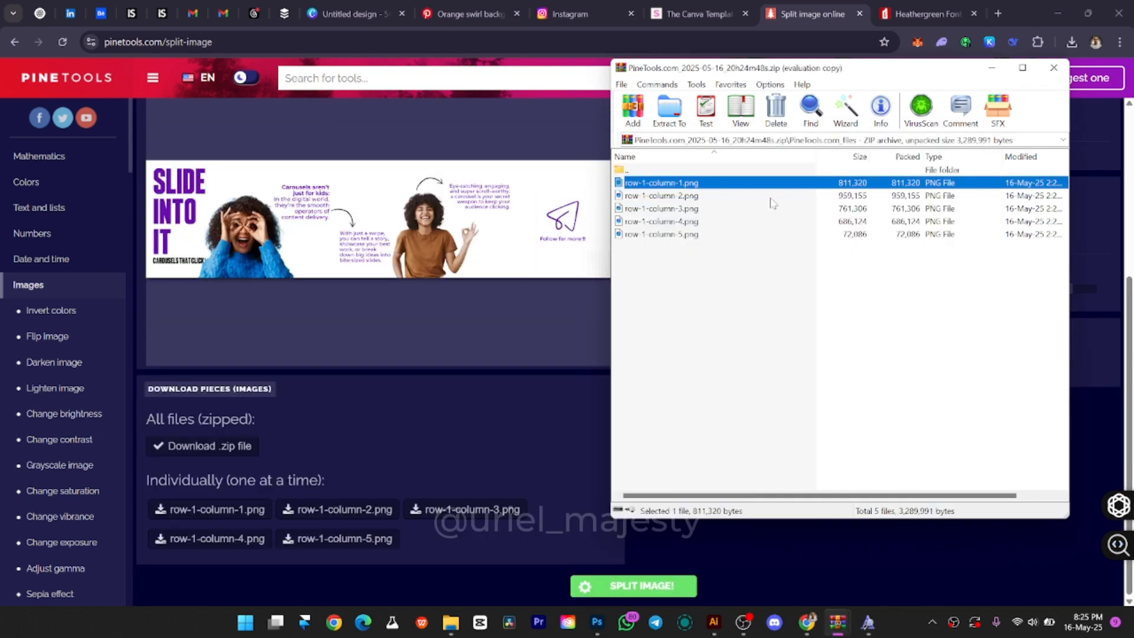
pyautogui.doubleClick(743, 197)
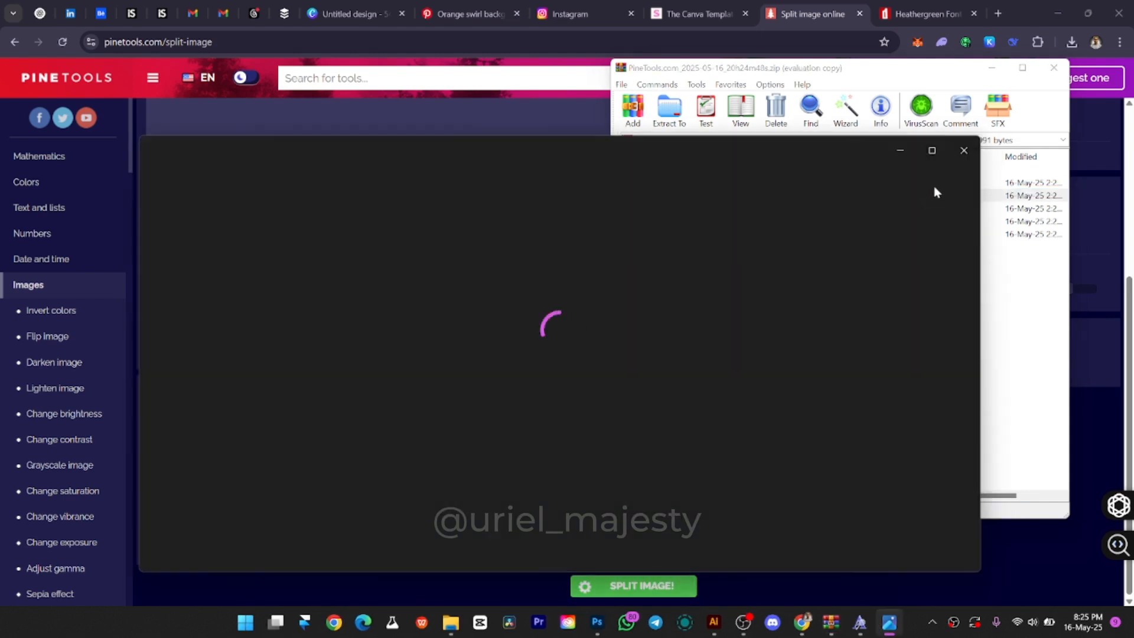
pyautogui.click(959, 154)
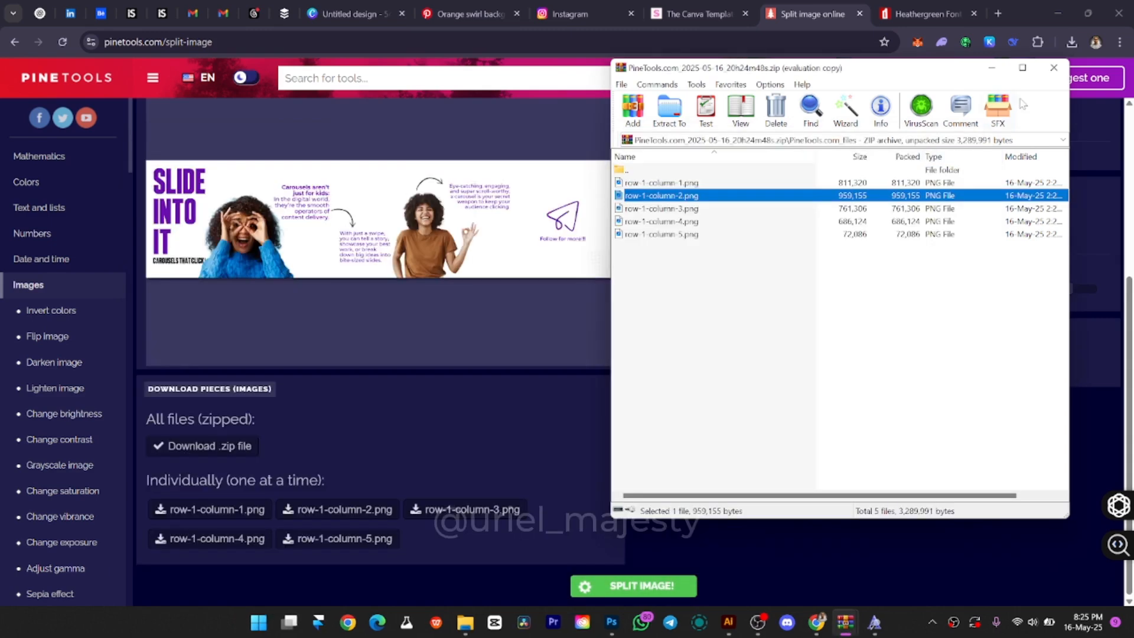
pyautogui.click(1054, 68)
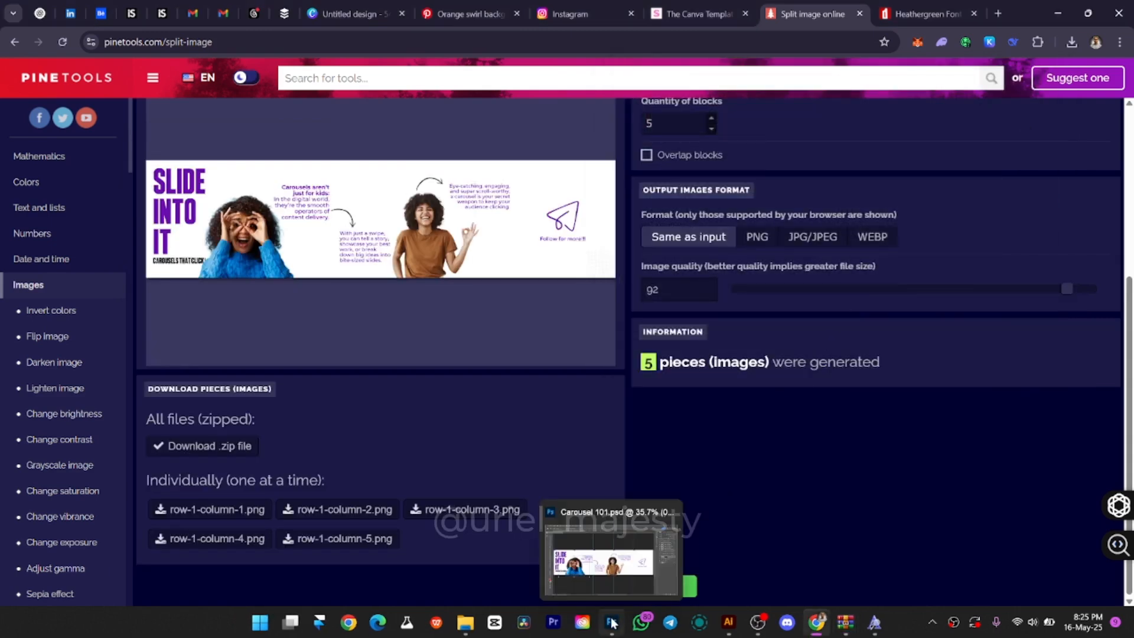